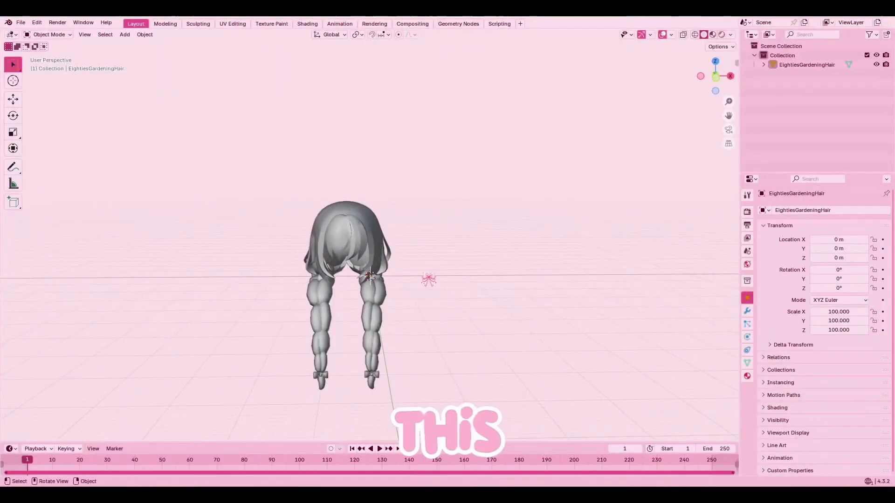
# - Import BaldGym.fbx from the BaldGym folder in Downloads > Animator into the scene with the default FBX options
pyautogui.scroll(3, 429, 279)
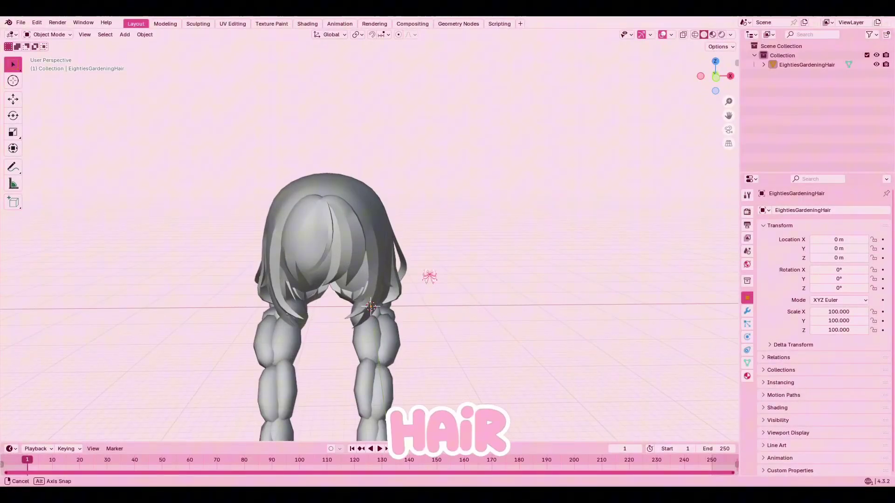
pyautogui.scroll(-2, 428, 280)
pyautogui.click(448, 495)
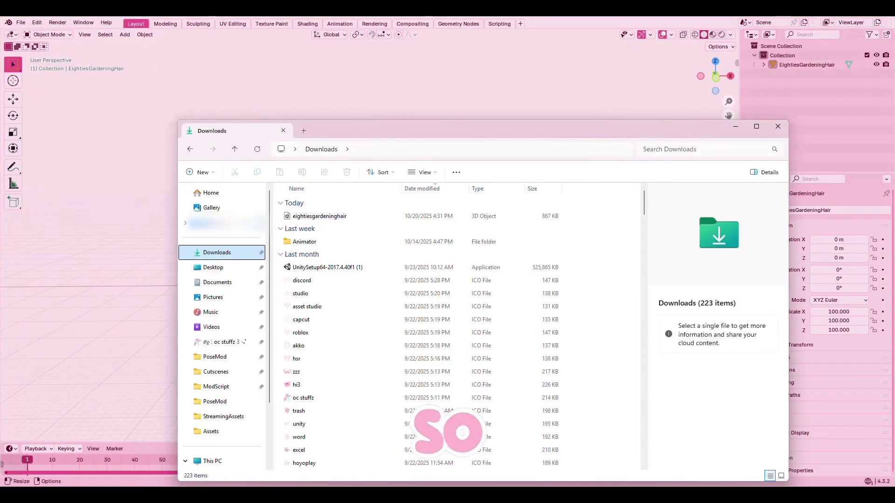
pyautogui.doubleClick(373, 242)
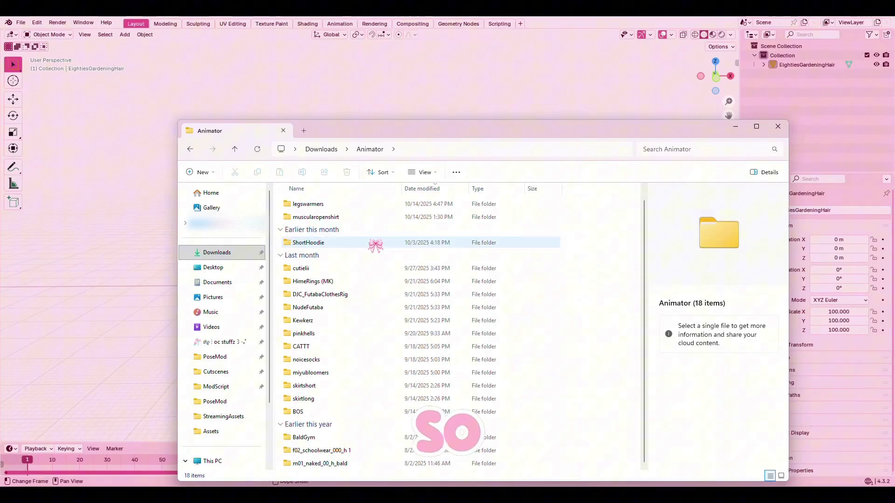
pyautogui.doubleClick(334, 438)
pyautogui.moveTo(326, 216); pyautogui.dragTo(136, 276)
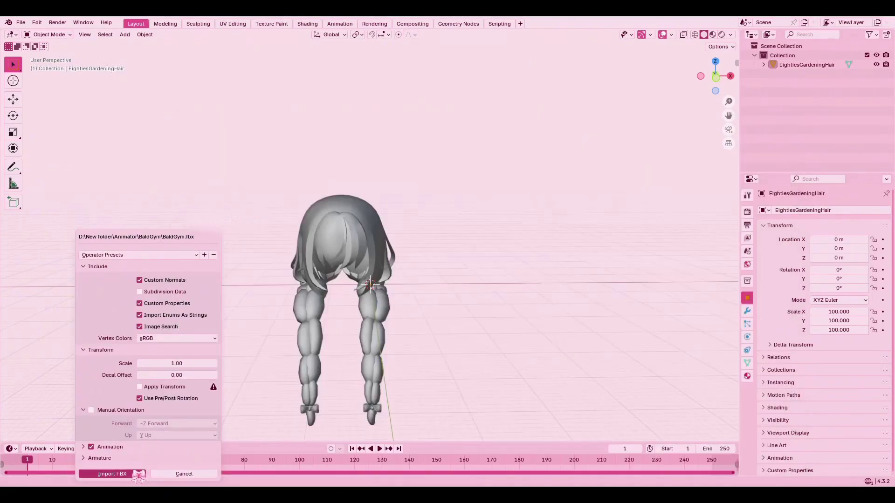
pyautogui.click(138, 474)
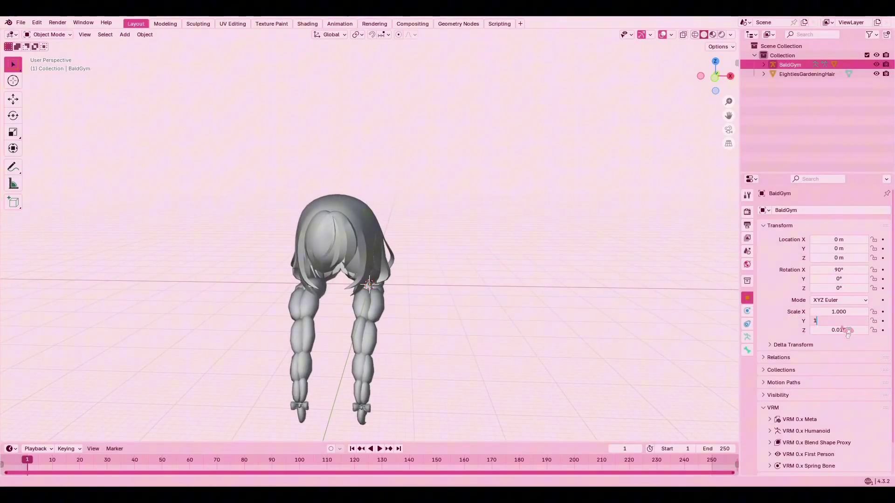
# - Set the imported BaldGym armature's scale to 1 on the X, Y and Z axes
pyautogui.scroll(6, 565, 298)
pyautogui.moveTo(565, 296); pyautogui.dragTo(567, 289, button='middle')
pyautogui.moveTo(729, 114); pyautogui.dragTo(693, 40)
pyautogui.scroll(4, 630, 189)
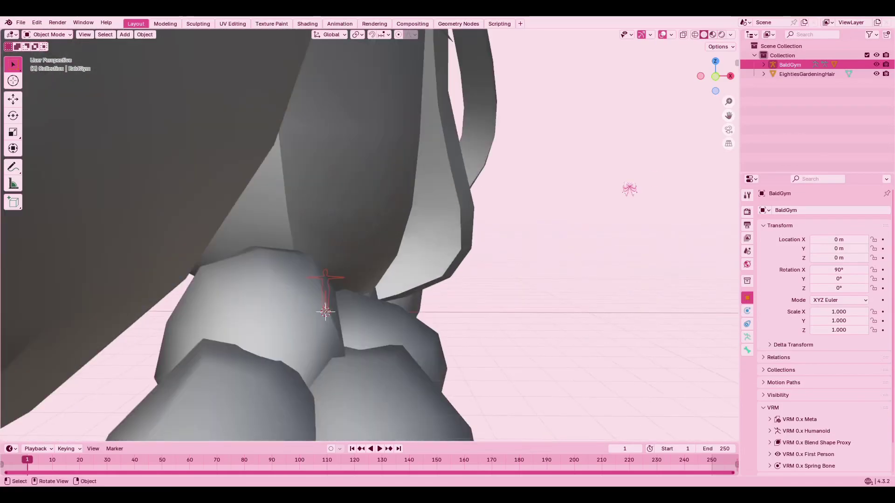
pyautogui.moveTo(630, 190); pyautogui.dragTo(650, 195, button='middle')
pyautogui.moveTo(339, 334); pyautogui.dragTo(343, 333, button='middle')
# - Set the EightiesGardeningHair object's scale to 1 on the X, Y and Z axes
pyautogui.click(807, 74)
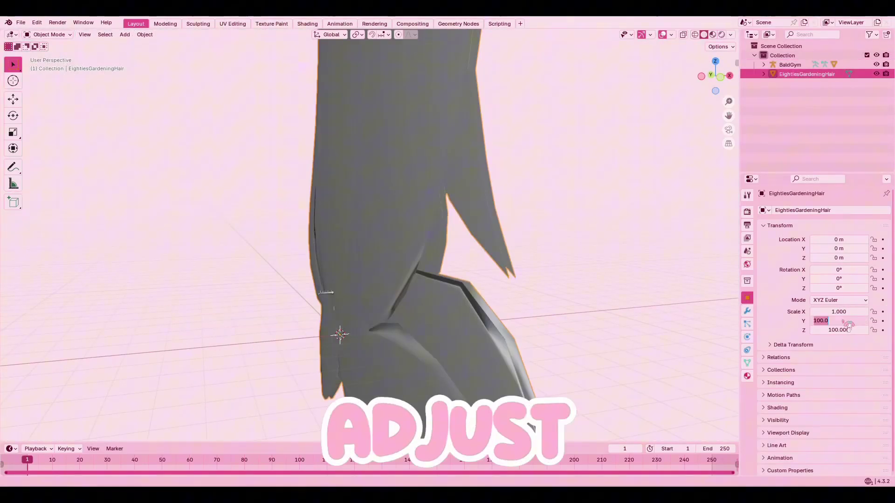
pyautogui.scroll(2, 637, 314)
pyautogui.keyDown('shift'); pyautogui.moveTo(638, 314); pyautogui.dragTo(637, 228, button='middle'); pyautogui.keyUp('shift')
pyautogui.moveTo(534, 237); pyautogui.dragTo(540, 242, button='middle')
pyautogui.scroll(5, 539, 242)
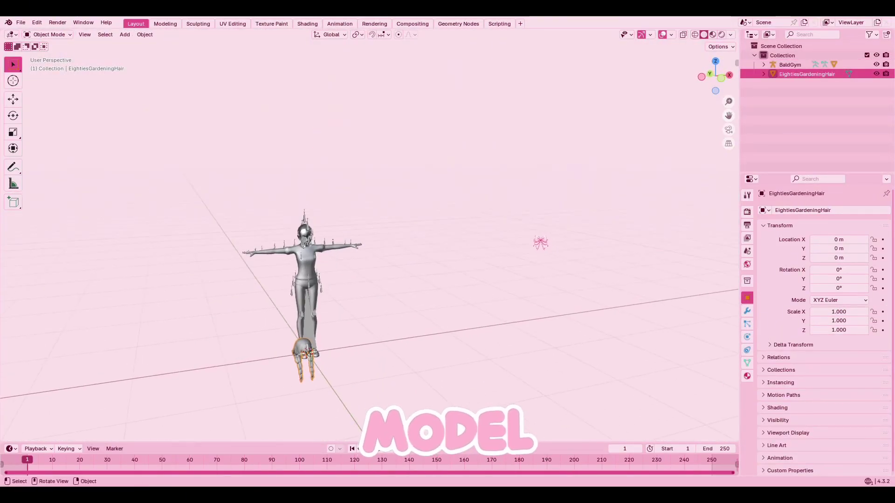
# - Move the hair straight up along Z to about 1.398 m so it sits on the body model's head
pyautogui.keyDown('shift'); pyautogui.moveTo(510, 285); pyautogui.dragTo(622, 196, button='middle'); pyautogui.keyUp('shift')
pyautogui.scroll(3, 43, 207)
pyautogui.scroll(-3, 43, 207)
pyautogui.click(13, 100)
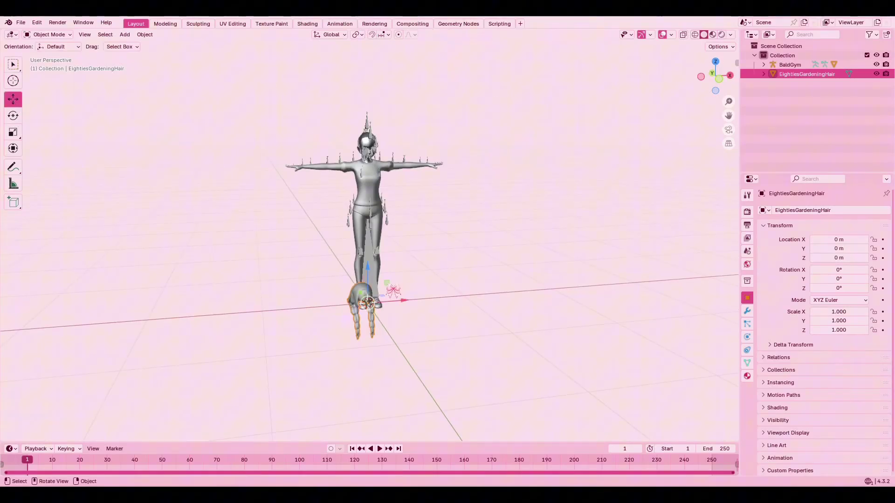
pyautogui.moveTo(365, 278); pyautogui.dragTo(381, 170)
pyautogui.hotkey('ctrl', 'z')
pyautogui.moveTo(367, 267); pyautogui.dragTo(369, 120)
pyautogui.press('KP_Decimal')
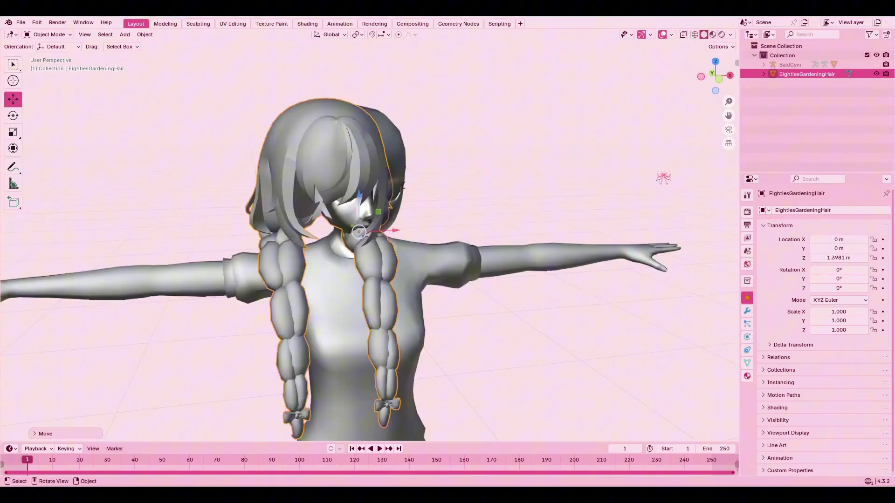
# - Align the hair with the head by moving it to about 0.071 m on X and 0.091 m on Y
pyautogui.moveTo(400, 236); pyautogui.dragTo(425, 234)
pyautogui.moveTo(426, 235); pyautogui.dragTo(446, 244, button='middle')
pyautogui.scroll(-3, 446, 243)
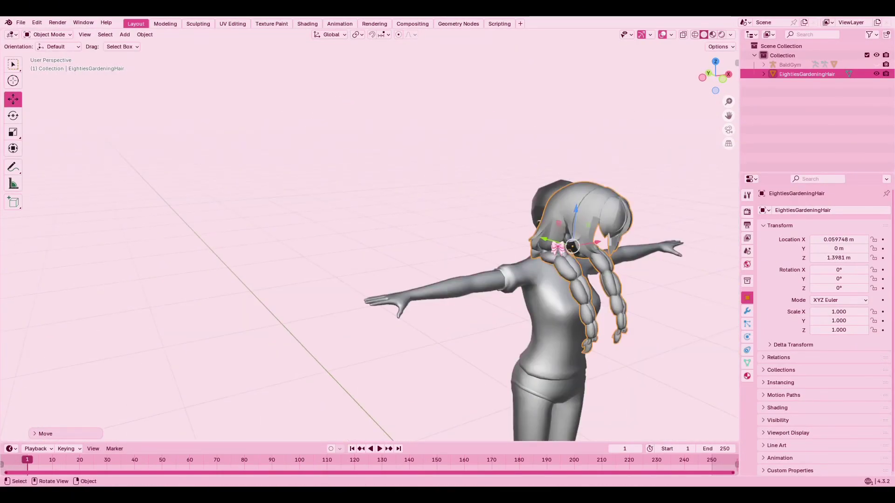
pyautogui.moveTo(556, 246); pyautogui.dragTo(533, 242)
pyautogui.moveTo(598, 249); pyautogui.dragTo(576, 245, button='middle')
pyautogui.moveTo(311, 199); pyautogui.dragTo(316, 199)
pyautogui.moveTo(440, 169)
pyautogui.mouseDown(button='middle')
pyautogui.moveTo(465, 164)
pyautogui.moveTo(446, 165)
pyautogui.mouseUp(button='middle')
pyautogui.click(465, 164)
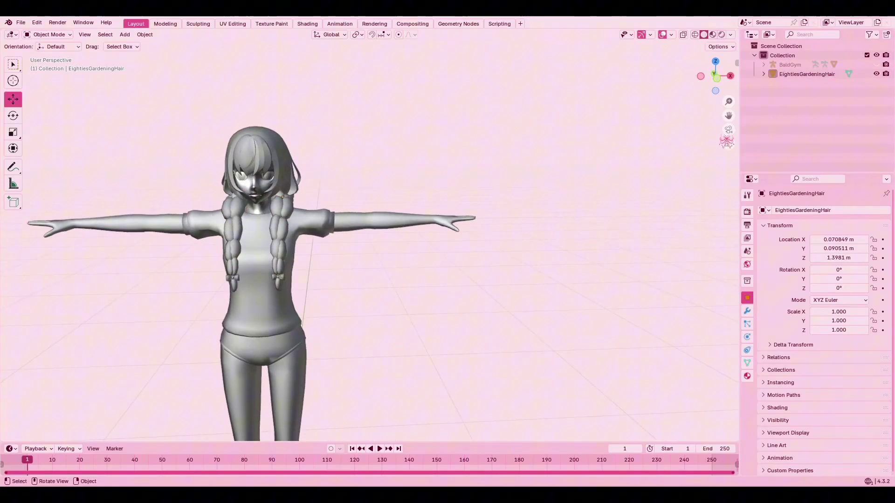
# - Delete the BaldGym armature together with its body mesh, keeping only the hair
pyautogui.keyDown('shift'); pyautogui.moveTo(547, 218); pyautogui.dragTo(583, 221, button='middle'); pyautogui.keyUp('shift')
pyautogui.scroll(-1, 583, 221)
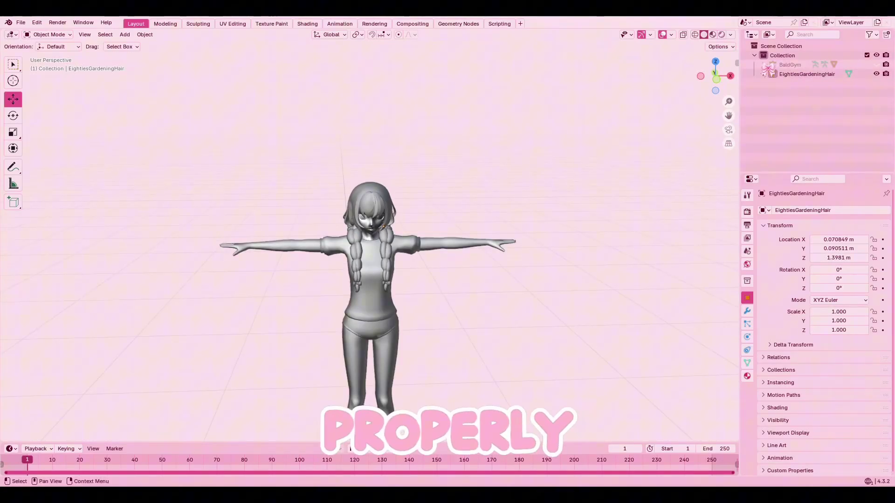
pyautogui.click(792, 65)
pyautogui.click(805, 93)
pyautogui.press('x')
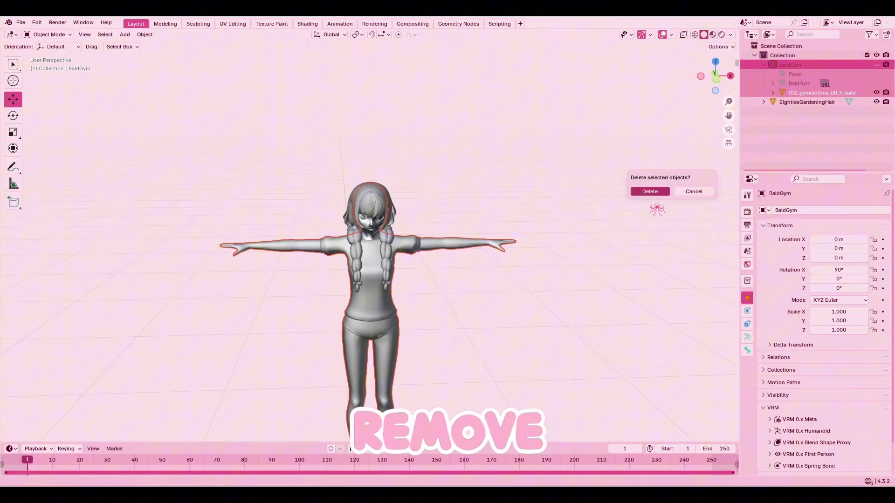
pyautogui.click(648, 191)
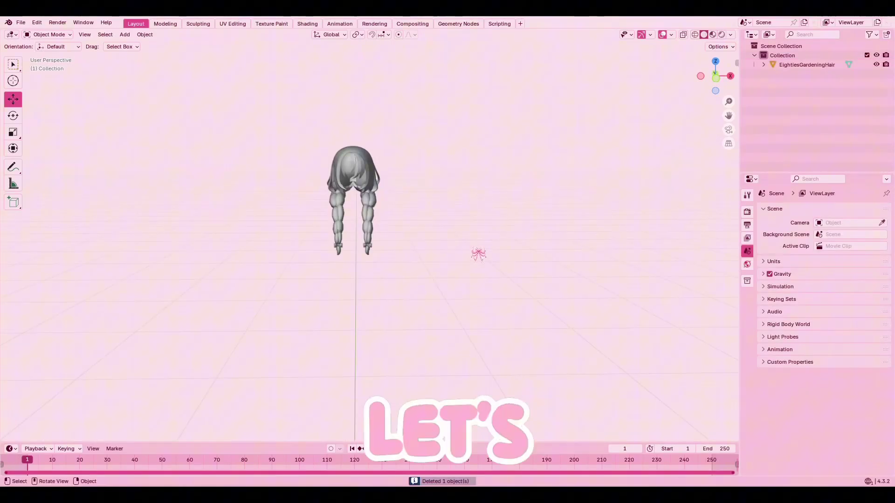
# - Add a single-bone armature and raise it along Z to about 0.579 m so its tip reaches inside the hair
pyautogui.moveTo(477, 253)
pyautogui.mouseDown(button='middle')
pyautogui.moveTo(497, 254)
pyautogui.moveTo(480, 250)
pyautogui.mouseUp(button='middle')
pyautogui.moveTo(728, 117); pyautogui.dragTo(745, 101)
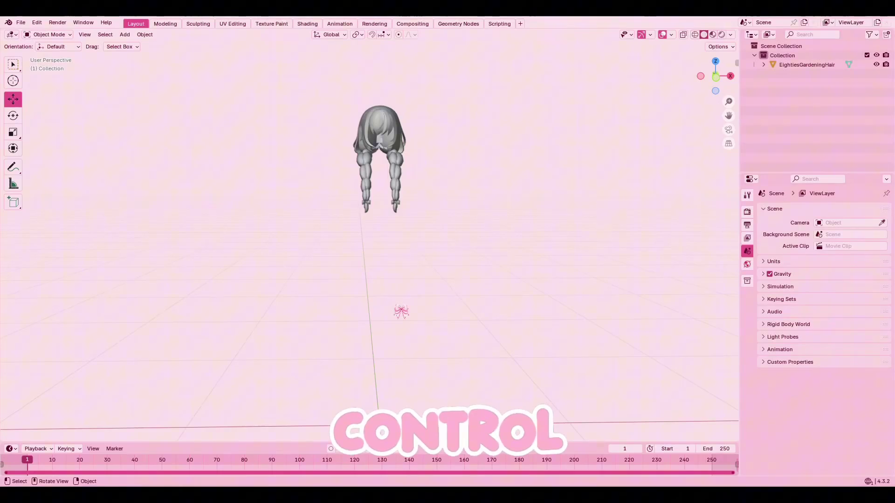
pyautogui.hotkey('shift', 'a')
pyautogui.moveTo(393, 372)
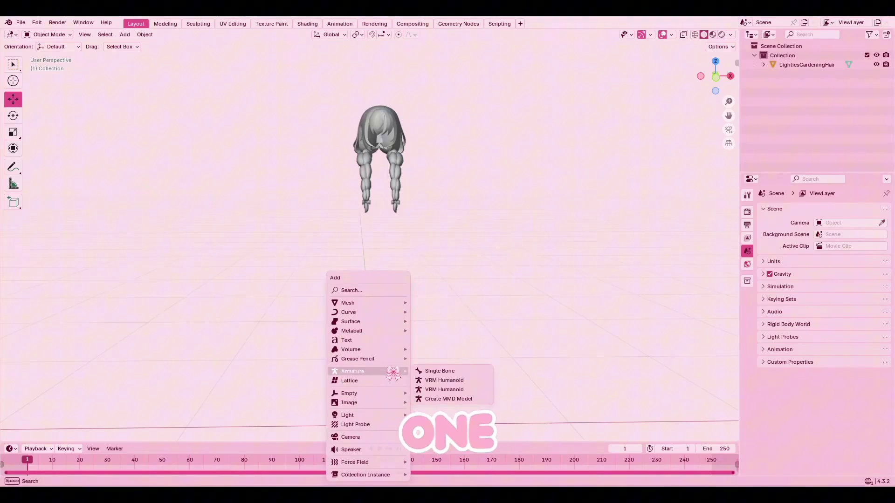
pyautogui.click(461, 372)
pyautogui.moveTo(462, 373); pyautogui.dragTo(448, 404, button='middle')
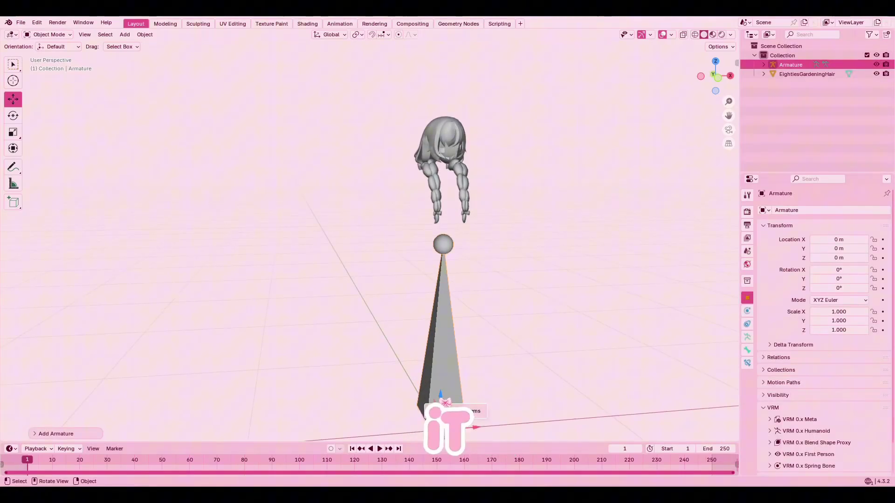
pyautogui.moveTo(441, 397); pyautogui.dragTo(464, 299)
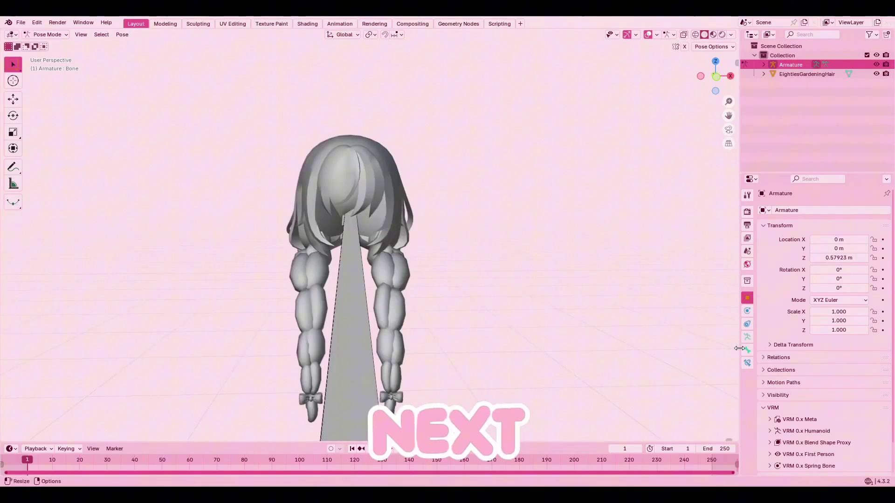
# - Set the armature's viewport display to In Front so its bones show through the hair
pyautogui.click(748, 337)
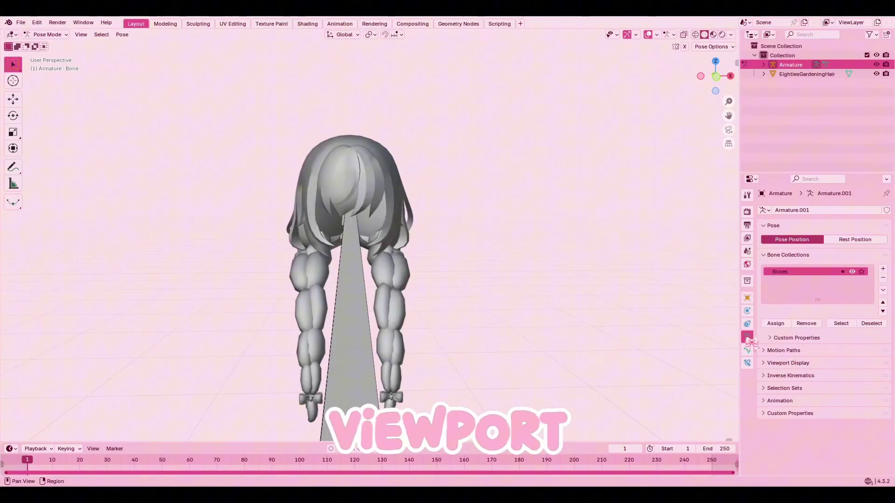
pyautogui.click(767, 365)
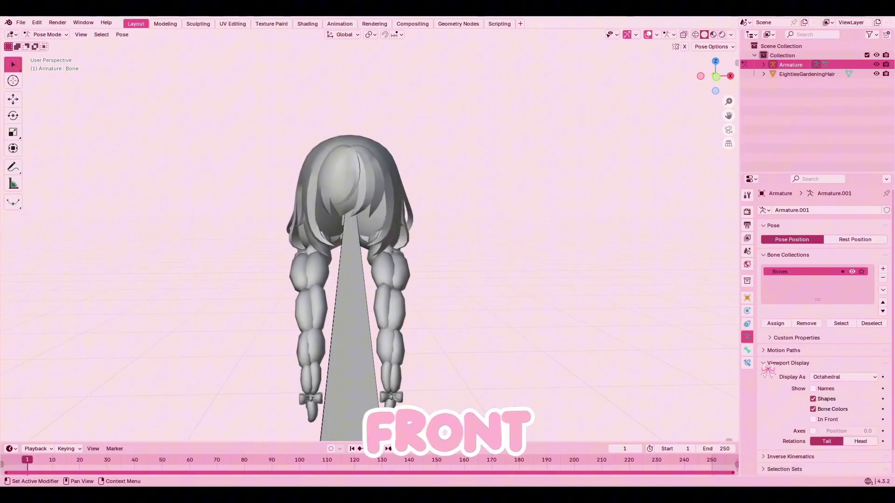
pyautogui.scroll(-1, 768, 371)
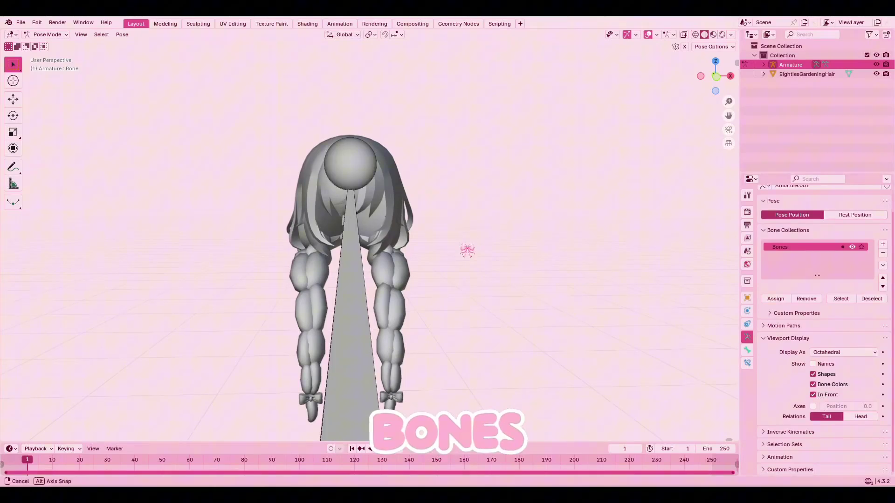
pyautogui.moveTo(468, 251); pyautogui.dragTo(693, 131, button='middle')
pyautogui.moveTo(728, 115); pyautogui.dragTo(526, 112)
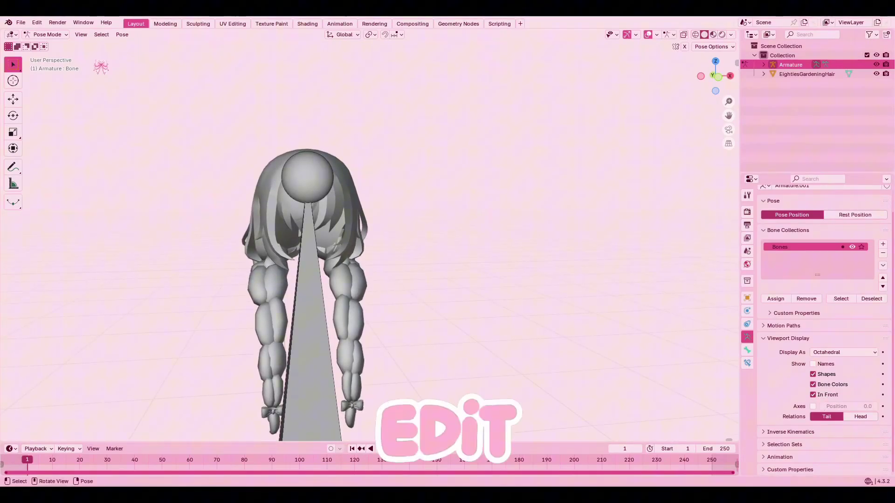
# - Switch the armature to Edit Mode and extrude a short bone about 0.094 m long from the main bone's tip toward the hair's side
pyautogui.click(49, 34)
pyautogui.click(59, 54)
pyautogui.moveTo(342, 161); pyautogui.dragTo(348, 162, button='middle')
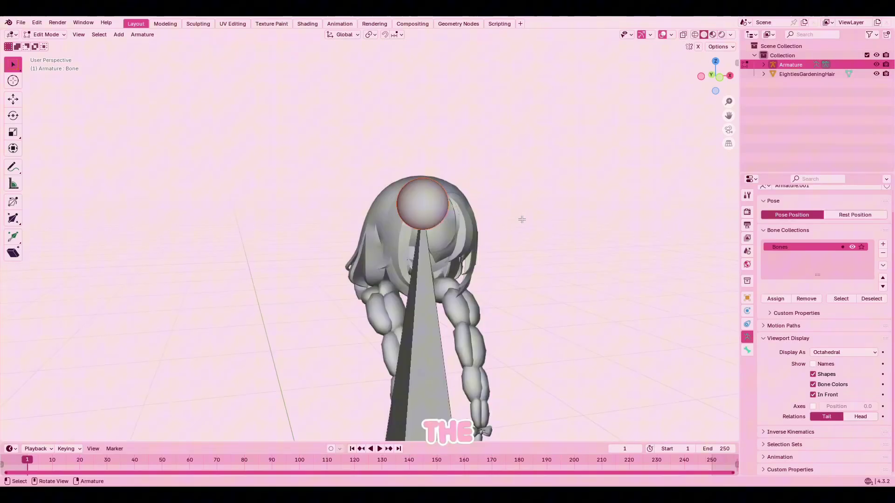
pyautogui.moveTo(506, 203); pyautogui.dragTo(525, 203, button='middle')
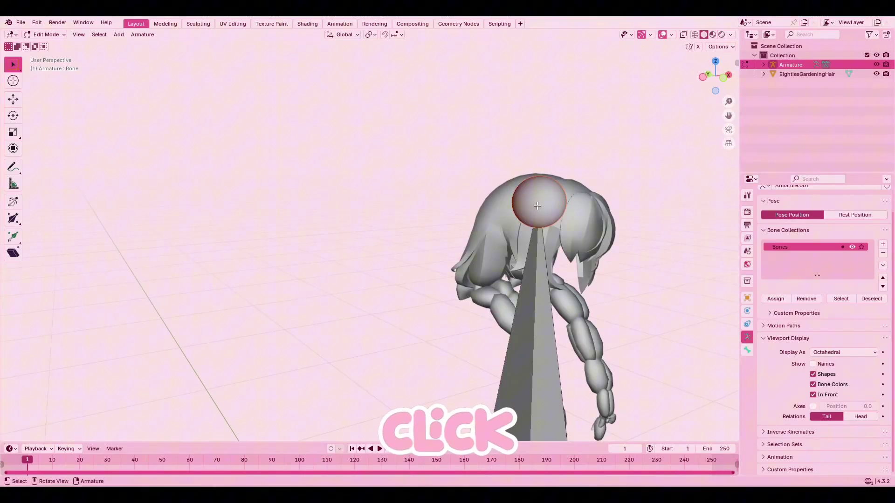
pyautogui.press('e')
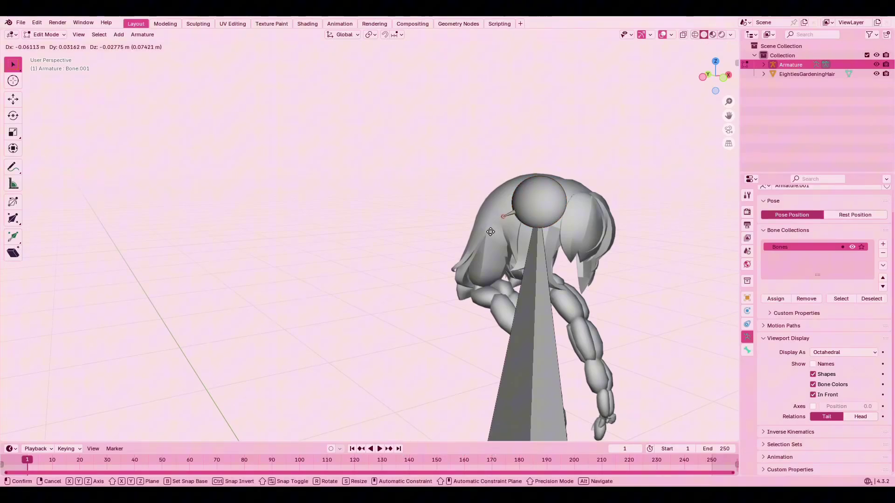
pyautogui.click(481, 236)
pyautogui.moveTo(481, 236); pyautogui.dragTo(476, 230, button='middle')
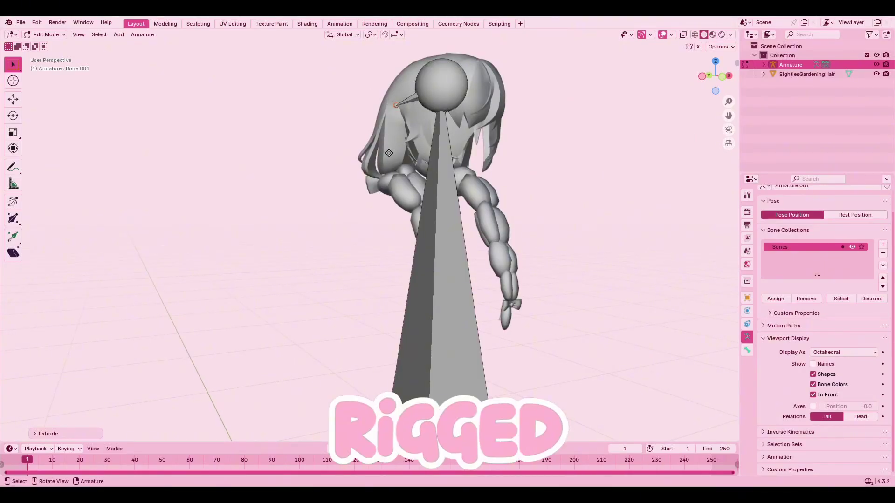
# - Rename the short side bone to right pigtail.001
pyautogui.press('e')
pyautogui.click(382, 188)
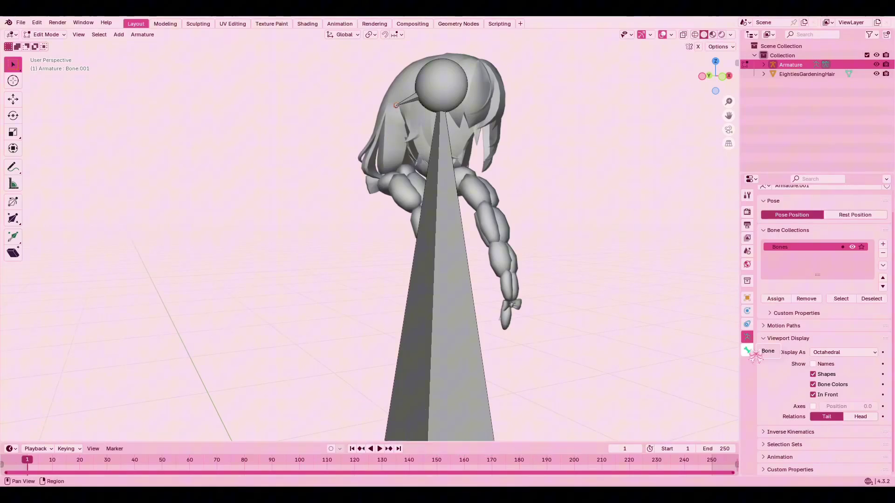
pyautogui.click(747, 351)
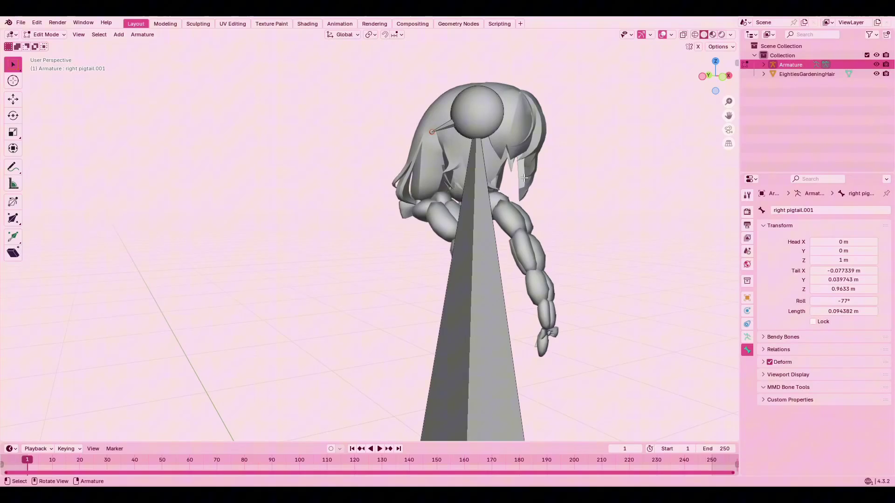
# - Extrude two connected bones downward from right pigtail.001 through the side hair, the second about 0.053 m long
pyautogui.scroll(3, 525, 178)
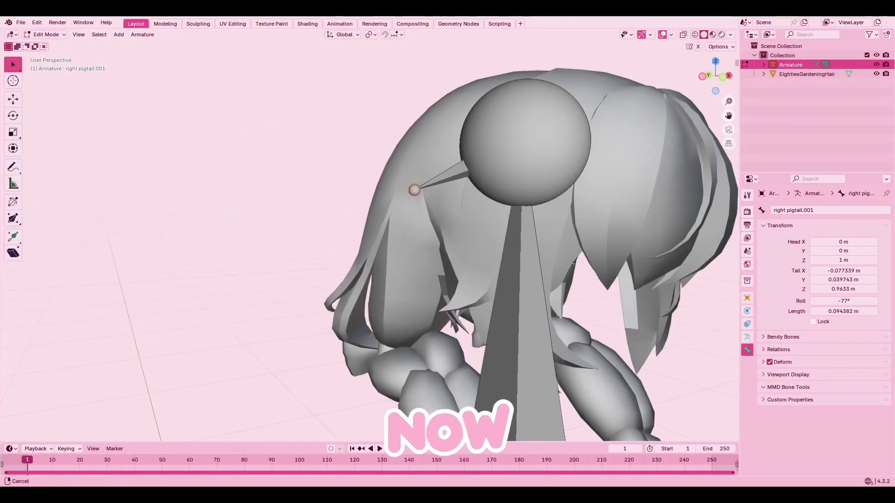
pyautogui.moveTo(392, 206); pyautogui.dragTo(408, 197, button='middle')
pyautogui.press('e')
pyautogui.click(407, 248)
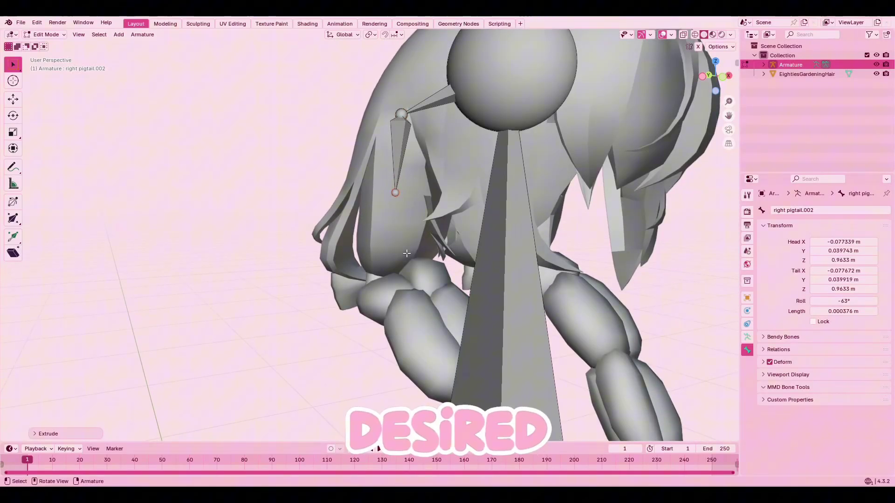
pyautogui.moveTo(408, 248); pyautogui.dragTo(519, 266, button='middle')
pyautogui.press('e')
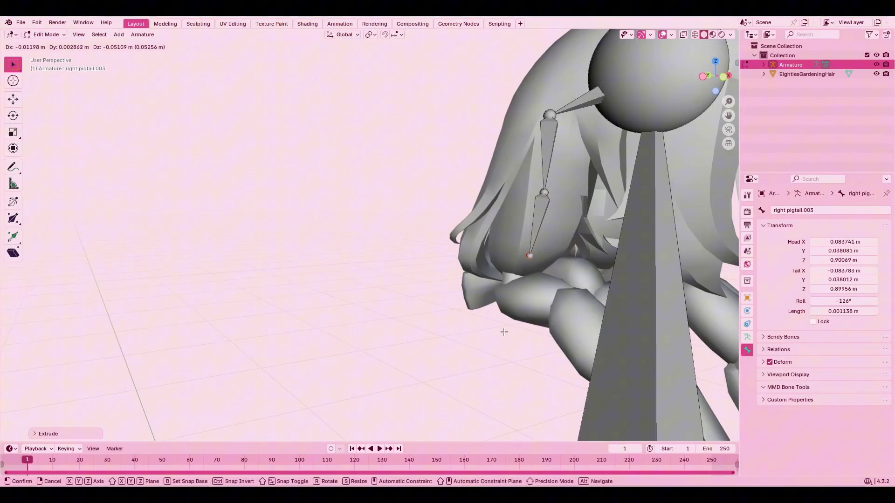
pyautogui.click(504, 332)
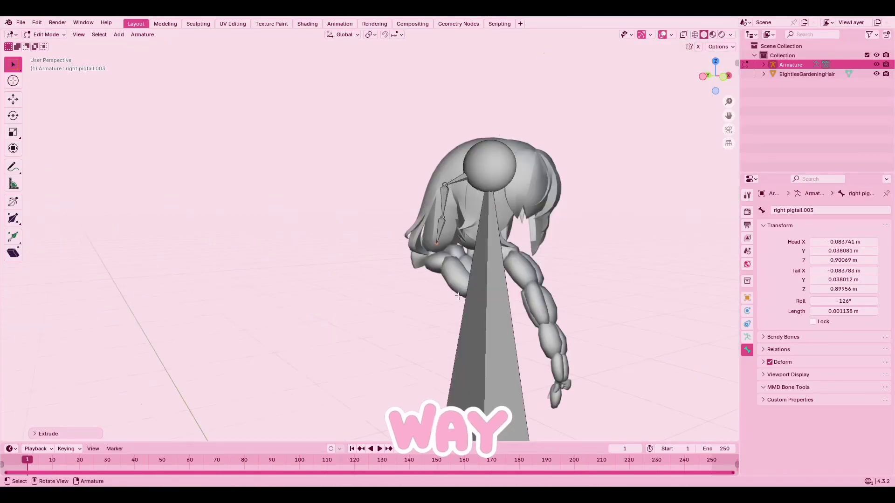
pyautogui.press('e')
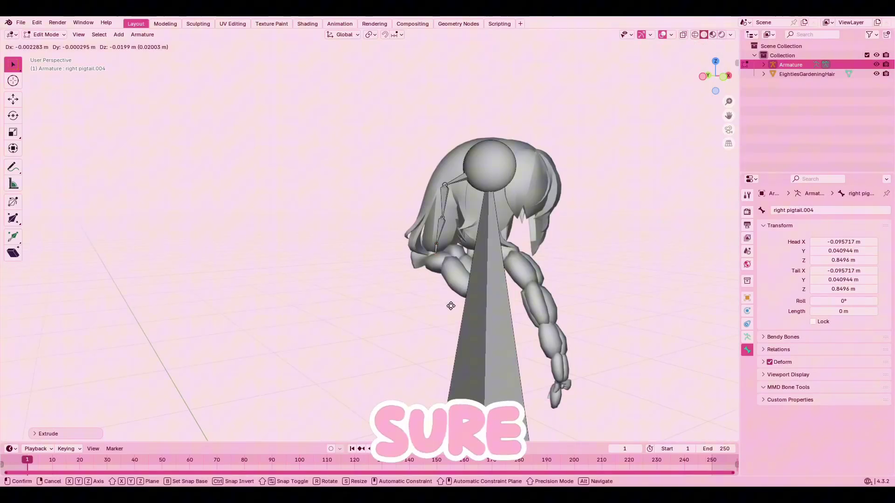
pyautogui.click(472, 312)
pyautogui.moveTo(472, 312); pyautogui.dragTo(466, 310, button='middle')
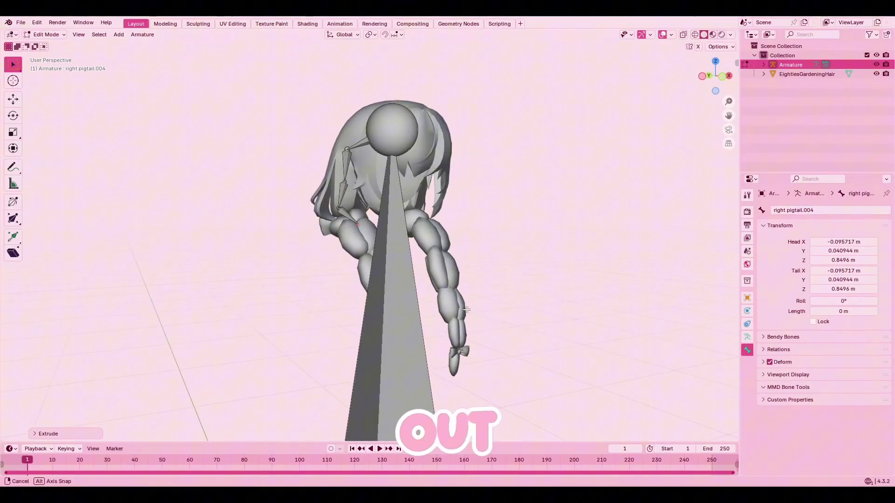
pyautogui.hotkey('ctrl', 'z')
# - Move the tip of right pigtail.003 to the start of the braid, at about X -0.077, Y 0.064, Z 0.834 m
pyautogui.scroll(5, 359, 243)
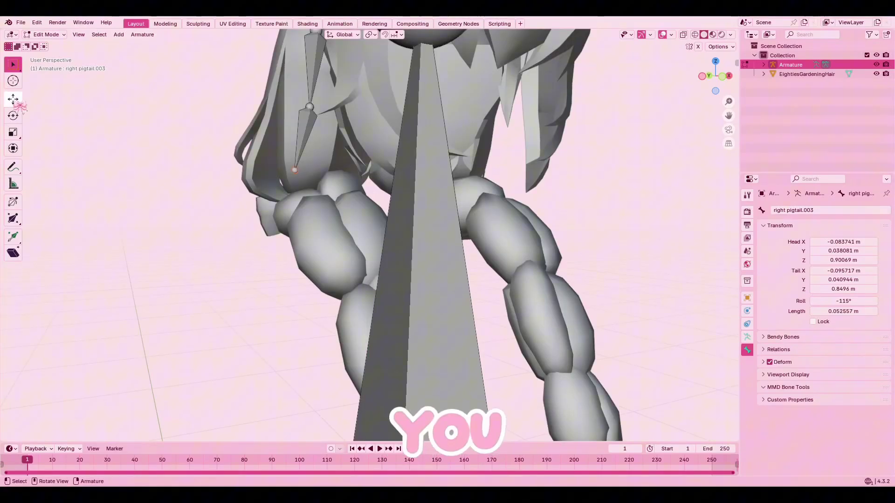
pyautogui.moveTo(290, 141); pyautogui.dragTo(290, 157)
pyautogui.moveTo(339, 174); pyautogui.dragTo(346, 176, button='middle')
pyautogui.scroll(1, 510, 245)
pyautogui.moveTo(509, 245); pyautogui.dragTo(517, 246, button='middle')
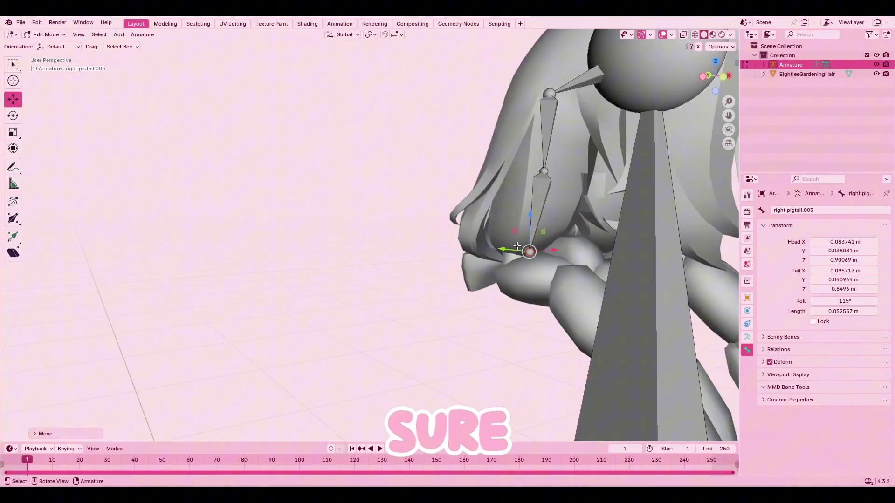
pyautogui.moveTo(523, 252); pyautogui.dragTo(561, 253)
pyautogui.moveTo(729, 115); pyautogui.dragTo(524, 29)
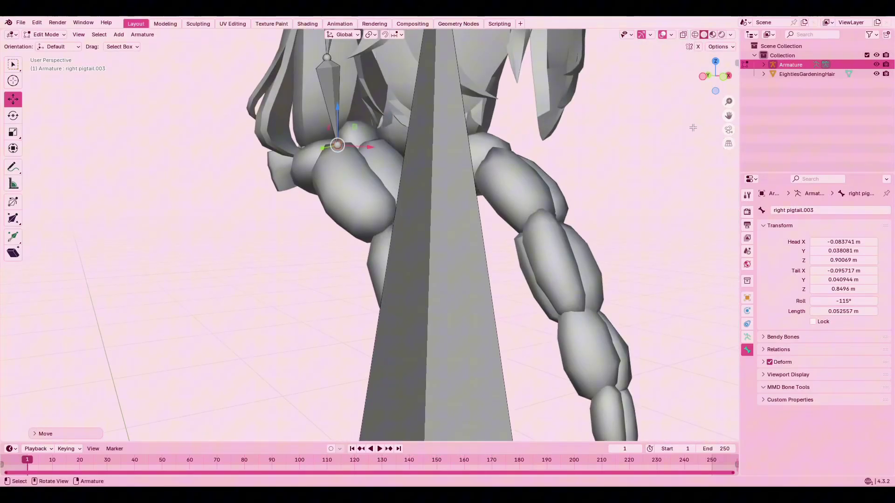
pyautogui.moveTo(559, 163); pyautogui.dragTo(588, 159, button='middle')
pyautogui.keyDown('shift'); pyautogui.moveTo(467, 125); pyautogui.dragTo(533, 164, button='middle'); pyautogui.keyUp('shift')
pyautogui.moveTo(533, 164); pyautogui.dragTo(518, 166)
# - Extrude three more connected bones down along the right braid, the first about 0.056 m and the second about 0.048 m long
pyautogui.moveTo(532, 164); pyautogui.dragTo(589, 192)
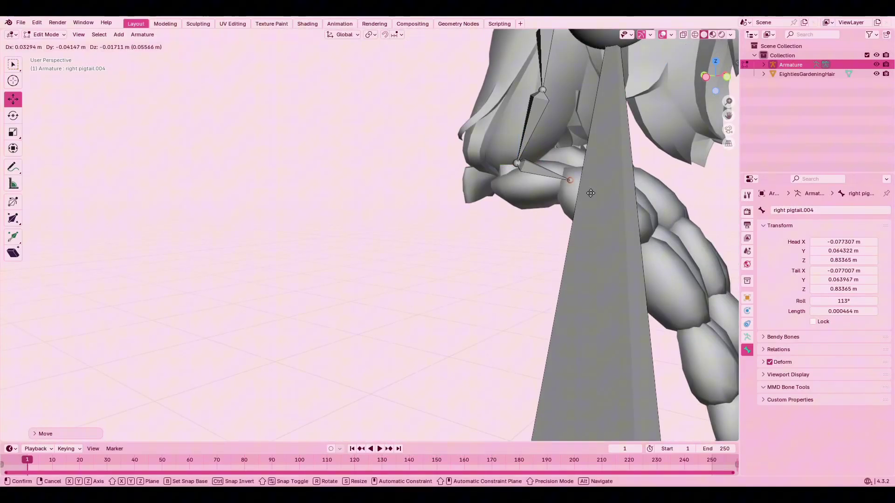
pyautogui.keyDown('shift'); pyautogui.moveTo(589, 191); pyautogui.dragTo(214, 329, button='middle'); pyautogui.keyUp('shift')
pyautogui.press('e')
pyautogui.click(247, 374)
pyautogui.moveTo(247, 374); pyautogui.dragTo(247, 308, button='middle')
pyautogui.press('e')
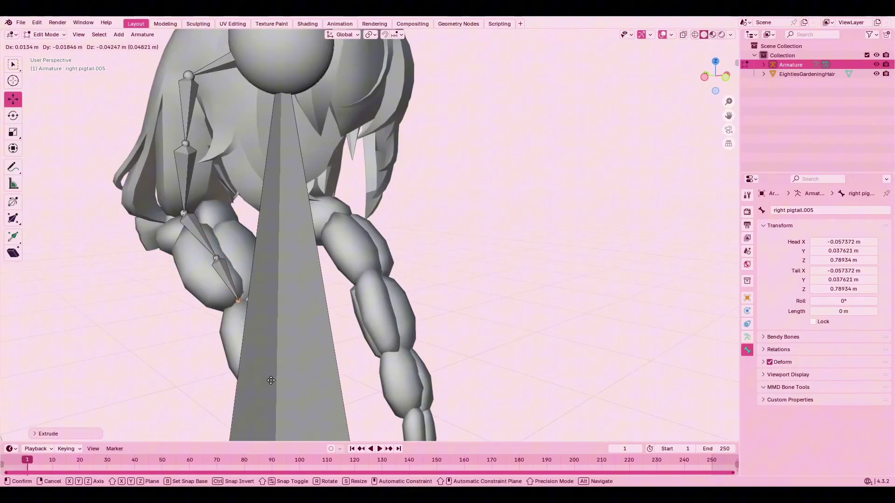
pyautogui.click(270, 376)
pyautogui.scroll(-4, 272, 372)
pyautogui.scroll(4, 272, 372)
pyautogui.keyDown('shift'); pyautogui.moveTo(272, 372); pyautogui.dragTo(132, 314, button='middle'); pyautogui.keyUp('shift')
pyautogui.press('e')
pyautogui.click(132, 366)
# - Shift the tips of the three newest pigtail bones sideways along X so they sit inside the right braid
pyautogui.moveTo(675, 167); pyautogui.dragTo(439, 189, button='middle')
pyautogui.moveTo(729, 115); pyautogui.dragTo(649, 175)
pyautogui.keyDown('shift'); pyautogui.moveTo(650, 175); pyautogui.dragTo(262, 233, button='middle'); pyautogui.keyUp('shift')
pyautogui.moveTo(261, 233); pyautogui.dragTo(247, 231, button='middle')
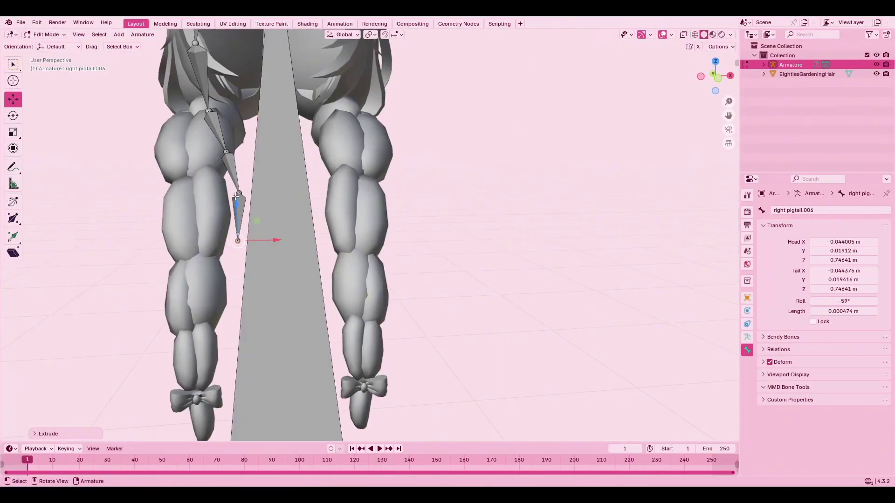
pyautogui.click(236, 193)
pyautogui.moveTo(266, 193); pyautogui.dragTo(223, 196)
pyautogui.click(221, 152)
pyautogui.moveTo(245, 157); pyautogui.dragTo(217, 158)
pyautogui.click(237, 240)
pyautogui.moveTo(264, 244); pyautogui.dragTo(252, 246)
# - Refine the sideways position of the tips of right pigtail.005 and right pigtail.004, placing the latter at about X -0.091 m
pyautogui.moveTo(252, 246); pyautogui.dragTo(265, 246, button='middle')
pyautogui.click(349, 193)
pyautogui.moveTo(376, 194); pyautogui.dragTo(407, 193)
pyautogui.click(345, 152)
pyautogui.click(382, 154)
pyautogui.moveTo(383, 154); pyautogui.dragTo(389, 173, button='middle')
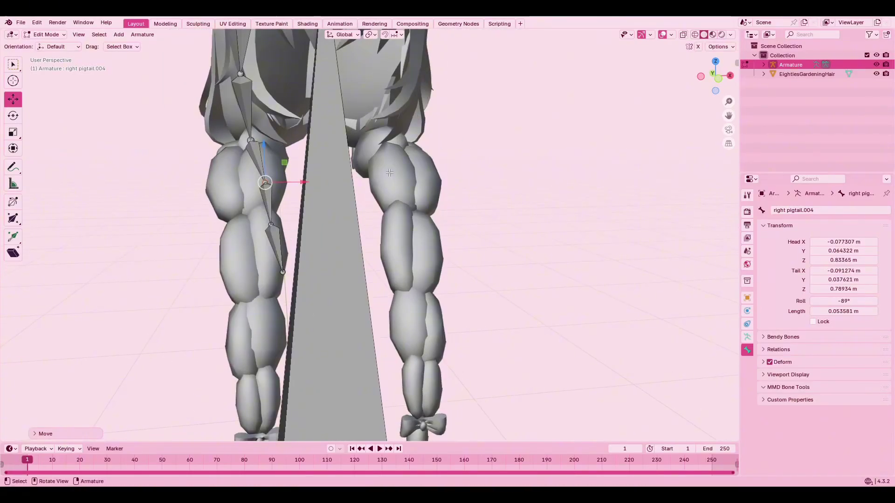
# - Extrude four more connected bones down the right braid, past the bow to the end of the hair tip
pyautogui.press('e')
pyautogui.click(256, 325)
pyautogui.press('e')
pyautogui.click(257, 366)
pyautogui.keyDown('shift'); pyautogui.moveTo(257, 366); pyautogui.dragTo(260, 258, button='middle'); pyautogui.keyUp('shift')
pyautogui.press('e')
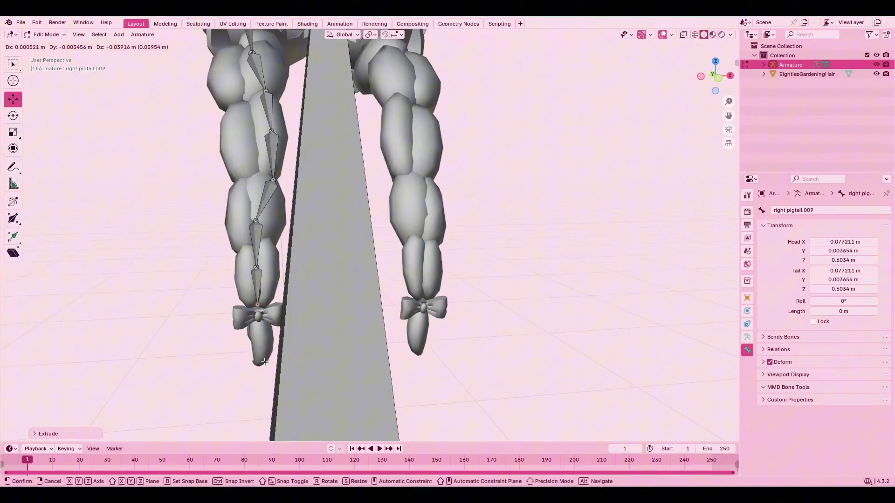
pyautogui.click(262, 295)
pyautogui.moveTo(262, 294); pyautogui.dragTo(263, 299)
pyautogui.click(262, 357)
# - Move the tips of right pigtail.005 and right pigtail.006 along Y to follow the braid's curve in side view
pyautogui.click(747, 337)
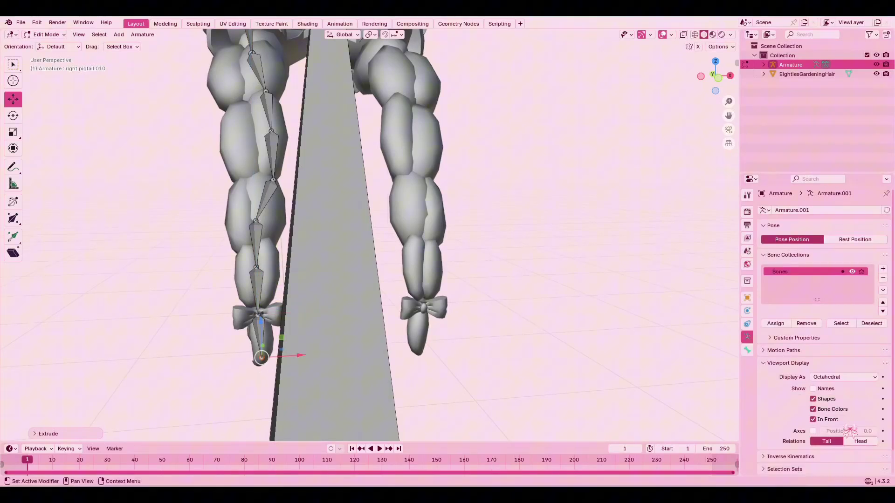
pyautogui.click(813, 420)
pyautogui.moveTo(665, 112); pyautogui.dragTo(747, 83, button='middle')
pyautogui.click(706, 78)
pyautogui.moveTo(739, 116); pyautogui.dragTo(681, 122)
pyautogui.scroll(9, 640, 135)
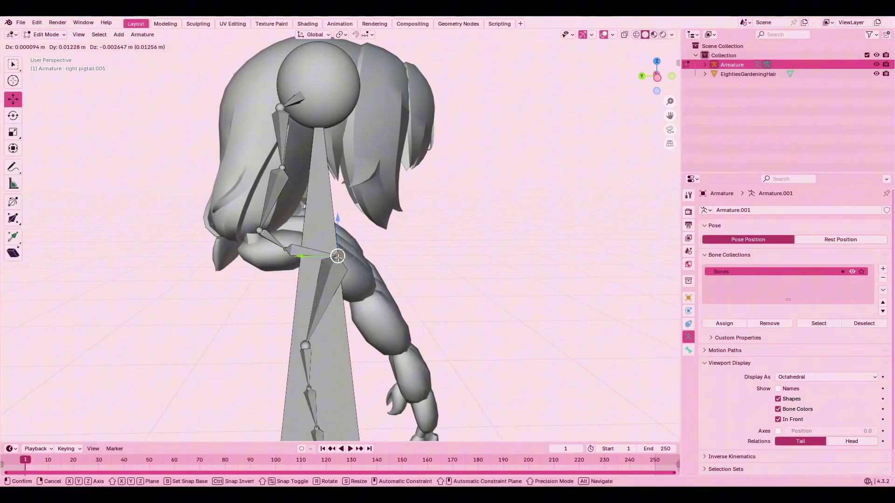
pyautogui.moveTo(310, 343); pyautogui.dragTo(309, 342)
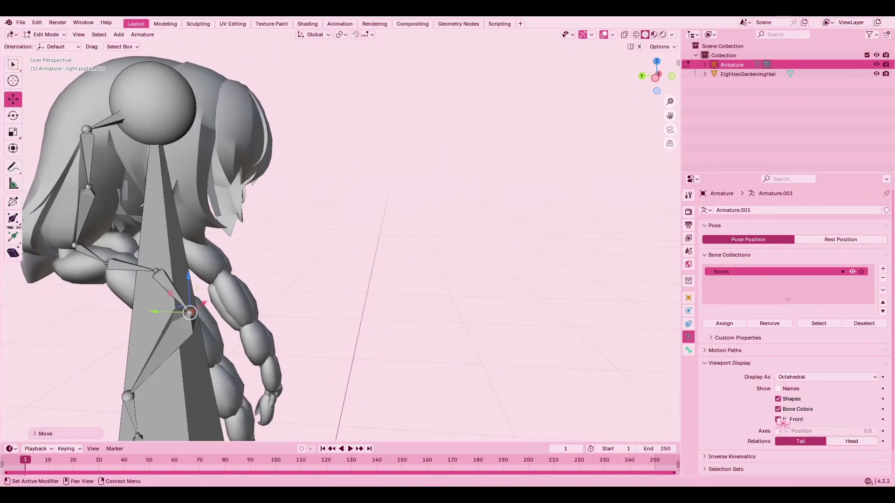
pyautogui.keyDown('shift'); pyautogui.moveTo(186, 312); pyautogui.dragTo(332, 300, button='middle'); pyautogui.keyUp('shift')
pyautogui.keyDown('shift'); pyautogui.moveTo(205, 280); pyautogui.dragTo(390, 236, button='middle'); pyautogui.keyUp('shift')
pyautogui.scroll(3, 390, 236)
pyautogui.keyDown('shift'); pyautogui.moveTo(135, 308); pyautogui.dragTo(203, 316, button='middle'); pyautogui.keyUp('shift')
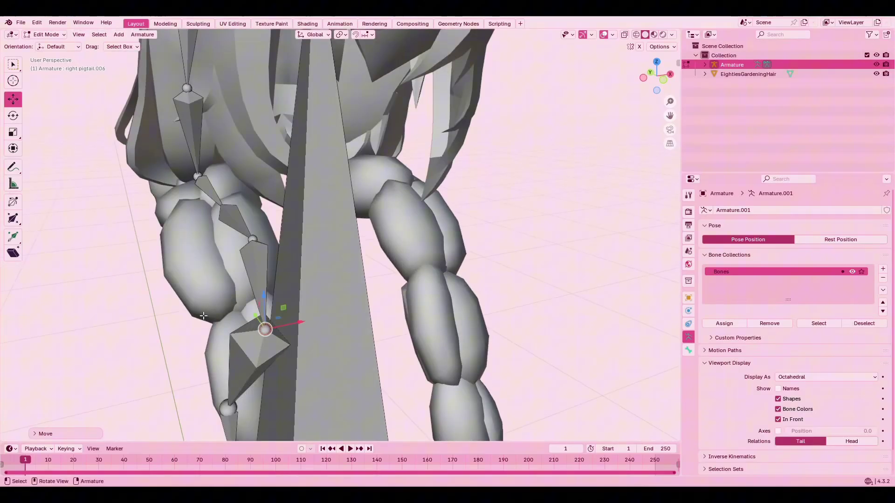
# - Shift the tip of right pigtail.005 sideways into the middle of the braid
pyautogui.click(253, 239)
pyautogui.moveTo(288, 232); pyautogui.dragTo(226, 243)
pyautogui.moveTo(225, 238); pyautogui.dragTo(288, 236, button='middle')
pyautogui.scroll(-2, 287, 235)
# - Move the tip of right pigtail.007 about 0.12 m along negative Y, and adjust its height and sideways position in the braid
pyautogui.click(456, 337)
pyautogui.moveTo(423, 331); pyautogui.dragTo(541, 351)
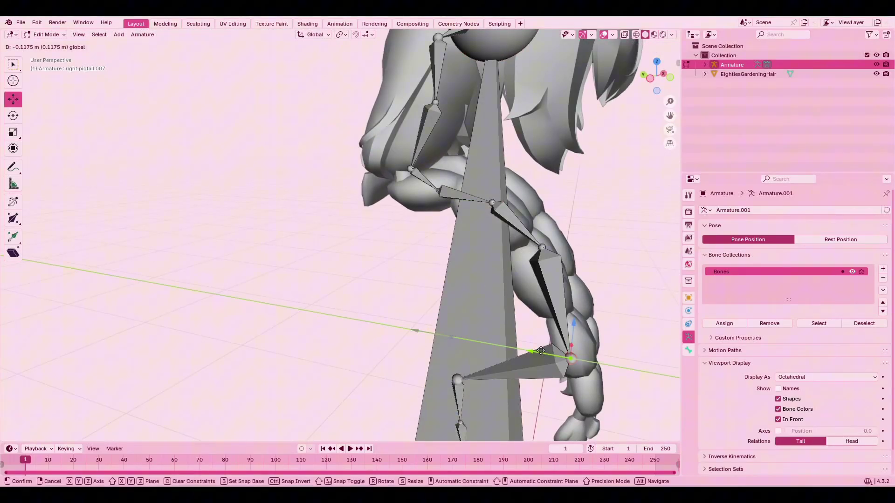
pyautogui.moveTo(541, 351); pyautogui.dragTo(462, 349, button='middle')
pyautogui.moveTo(250, 306); pyautogui.dragTo(248, 280)
pyautogui.moveTo(248, 280)
pyautogui.mouseDown(button='middle')
pyautogui.moveTo(322, 284)
pyautogui.moveTo(245, 292)
pyautogui.mouseUp(button='middle')
pyautogui.moveTo(226, 334); pyautogui.dragTo(231, 334)
# - Reposition the tip of right pigtail.006 within the braid, toggling In Front off and on to check it against the mesh
pyautogui.click(188, 271)
pyautogui.moveTo(219, 271); pyautogui.dragTo(350, 271, button='middle')
pyautogui.moveTo(455, 229); pyautogui.dragTo(489, 232)
pyautogui.click(778, 419)
pyautogui.moveTo(489, 231); pyautogui.dragTo(522, 243, button='middle')
pyautogui.click(778, 420)
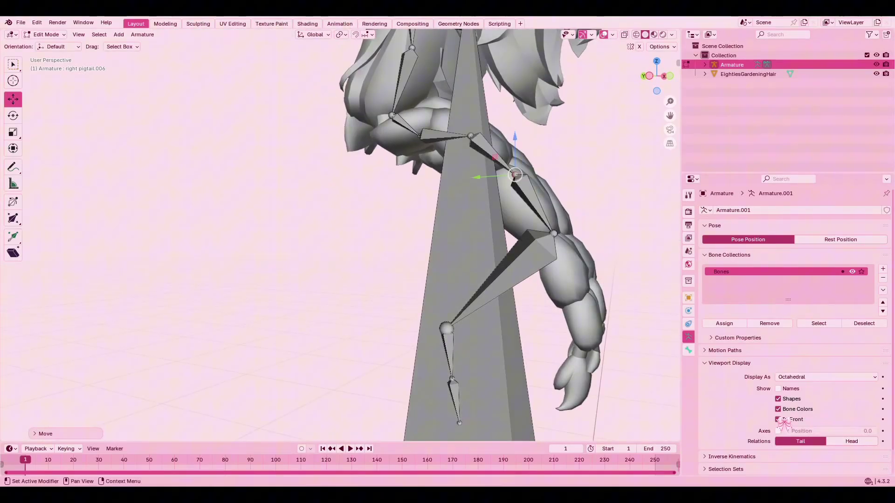
# - Move the tip of right pigtail.008 along Y into the lower braid and correct its sideways position
pyautogui.moveTo(536, 336); pyautogui.dragTo(525, 348, button='middle')
pyautogui.click(432, 346)
pyautogui.moveTo(397, 340); pyautogui.dragTo(522, 361)
pyautogui.moveTo(550, 361); pyautogui.dragTo(480, 350, button='middle')
pyautogui.moveTo(307, 388); pyautogui.dragTo(300, 389)
pyautogui.moveTo(303, 387); pyautogui.dragTo(405, 370, button='middle')
pyautogui.moveTo(496, 315); pyautogui.dragTo(521, 308)
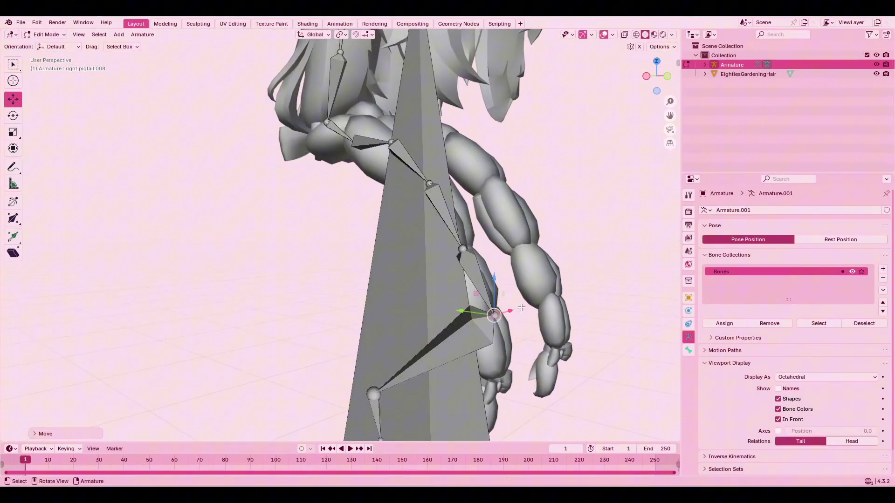
# - Adjust the tip of right pigtail.007 so that joint is centred in the braid
pyautogui.click(463, 249)
pyautogui.moveTo(462, 252); pyautogui.dragTo(363, 266, button='middle')
pyautogui.moveTo(330, 283); pyautogui.dragTo(317, 284)
pyautogui.moveTo(321, 285); pyautogui.dragTo(424, 284, button='middle')
# - Fine-tune the tip of right pigtail.008 from several angles, turning In Front off to judge its depth inside the braid
pyautogui.click(549, 320)
pyautogui.moveTo(573, 317); pyautogui.dragTo(462, 311, button='middle')
pyautogui.moveTo(190, 316); pyautogui.dragTo(143, 314)
pyautogui.moveTo(149, 314); pyautogui.dragTo(254, 317, button='middle')
pyautogui.moveTo(657, 361); pyautogui.dragTo(558, 351, button='middle')
pyautogui.scroll(-2, 557, 351)
pyautogui.moveTo(235, 335); pyautogui.dragTo(246, 334)
pyautogui.moveTo(252, 335); pyautogui.dragTo(354, 334, button='middle')
pyautogui.click(778, 419)
pyautogui.moveTo(646, 355); pyautogui.dragTo(629, 354, button='middle')
pyautogui.moveTo(586, 280); pyautogui.dragTo(577, 280)
# - Turn In Front back on and move the tip of right pigtail.009 along Y and sideways to the bow
pyautogui.click(490, 367)
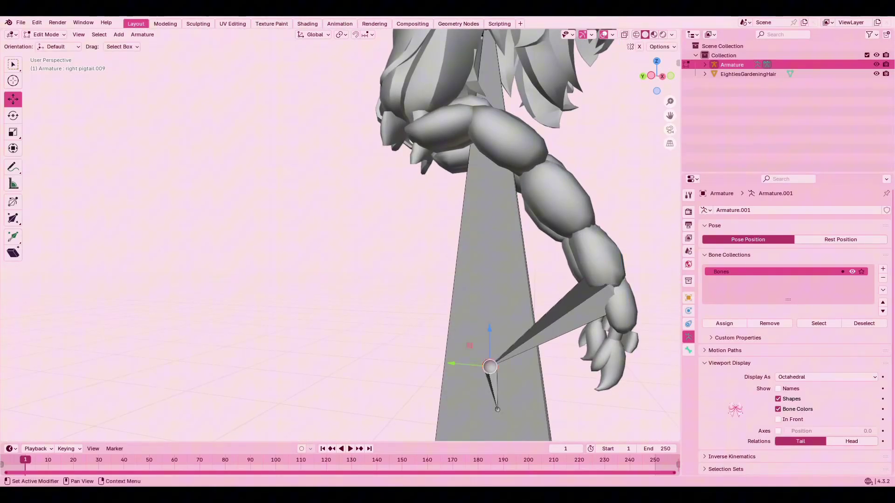
pyautogui.click(778, 420)
pyautogui.moveTo(471, 365); pyautogui.dragTo(550, 360)
pyautogui.moveTo(550, 360); pyautogui.dragTo(450, 360, button='middle')
pyautogui.moveTo(244, 394); pyautogui.dragTo(227, 394)
pyautogui.moveTo(247, 373); pyautogui.dragTo(350, 348, button='middle')
pyautogui.moveTo(490, 344); pyautogui.dragTo(516, 345)
pyautogui.moveTo(582, 353); pyautogui.dragTo(486, 353, button='middle')
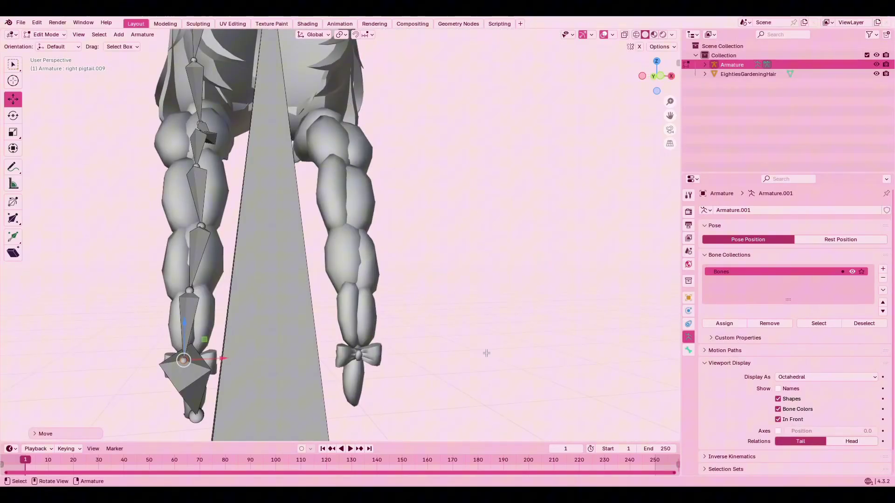
# - Turn In Front off and fine-tune the tip of right pigtail.009 so the joint sits inside the mesh at the bow
pyautogui.click(778, 420)
pyautogui.moveTo(402, 380); pyautogui.dragTo(476, 326, button='middle')
pyautogui.moveTo(468, 309); pyautogui.dragTo(450, 308)
pyautogui.moveTo(415, 311); pyautogui.dragTo(447, 326, button='middle')
pyautogui.moveTo(485, 342); pyautogui.dragTo(494, 344)
# - Move the tip of right pigtail.010 along Y and raise it to follow the loose hair end below the bow
pyautogui.click(404, 418)
pyautogui.moveTo(370, 411); pyautogui.dragTo(448, 428)
pyautogui.moveTo(484, 400); pyautogui.dragTo(483, 354)
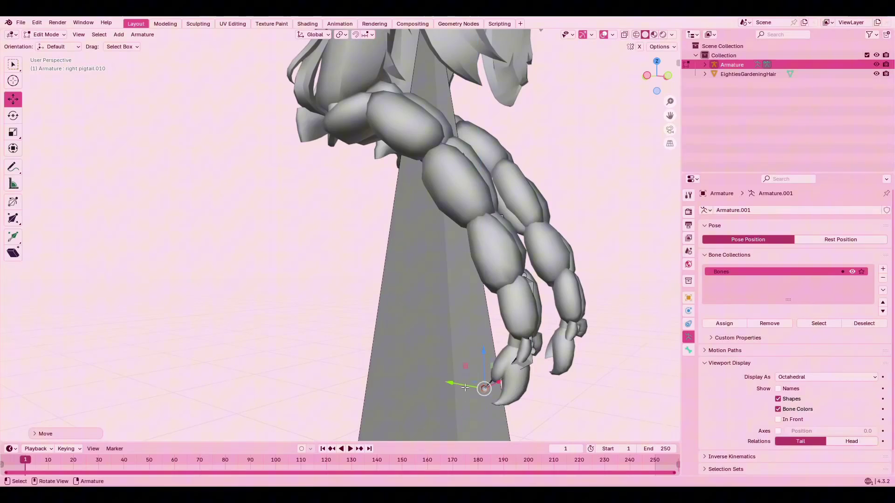
pyautogui.moveTo(523, 366); pyautogui.dragTo(513, 367, button='middle')
pyautogui.moveTo(427, 385); pyautogui.dragTo(448, 389)
# - Readjust the tip of right pigtail.009, raising it slightly and shifting it until the joint is hidden within the hair
pyautogui.click(475, 349)
pyautogui.scroll(2, 460, 348)
pyautogui.scroll(-2, 459, 348)
pyautogui.moveTo(464, 350); pyautogui.dragTo(456, 349)
pyautogui.moveTo(472, 313); pyautogui.dragTo(472, 304)
pyautogui.moveTo(471, 322); pyautogui.dragTo(415, 332, button='middle')
pyautogui.moveTo(415, 335); pyautogui.dragTo(420, 334)
pyautogui.click(465, 347)
pyautogui.moveTo(466, 276); pyautogui.dragTo(427, 262, button='middle')
pyautogui.scroll(-5, 427, 262)
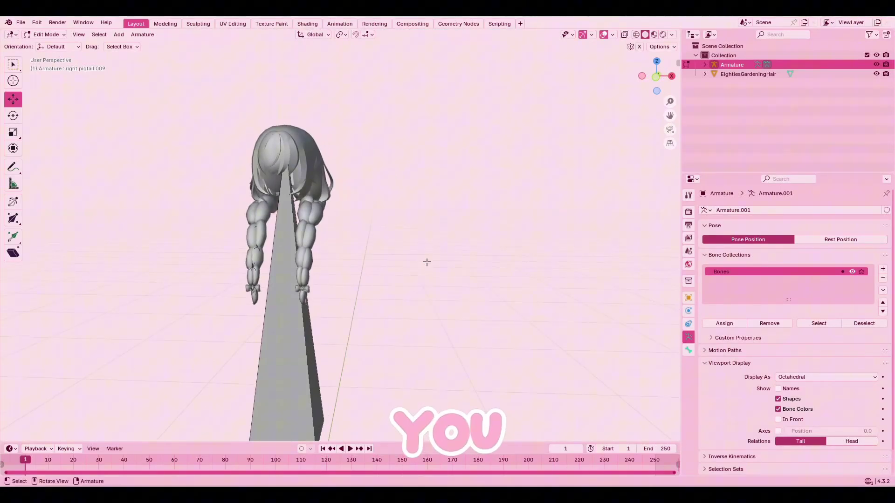
# - Switch to Object Mode and clear the selection, return the armature to Edit Mode and turn In Front back on
pyautogui.click(46, 35)
pyautogui.click(48, 46)
pyautogui.click(660, 122)
pyautogui.keyDown('shift'); pyautogui.moveTo(525, 125); pyautogui.dragTo(611, 159, button='middle'); pyautogui.keyUp('shift')
pyautogui.scroll(1, 611, 159)
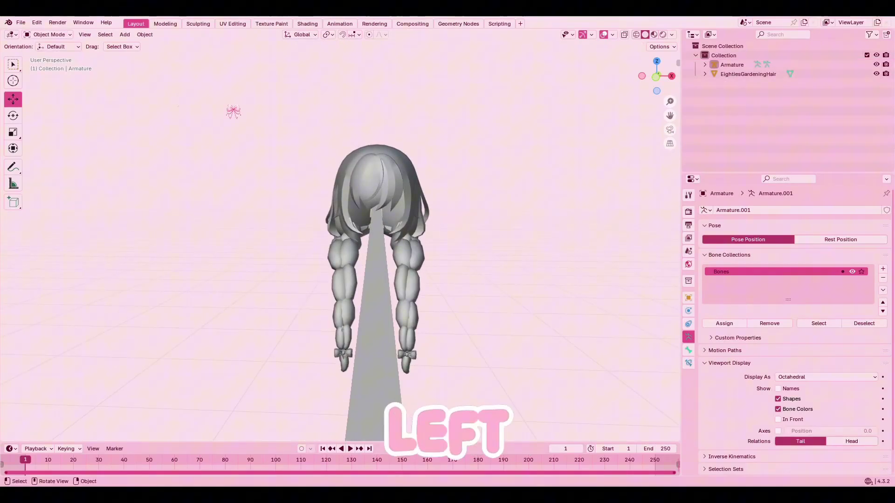
pyautogui.click(62, 56)
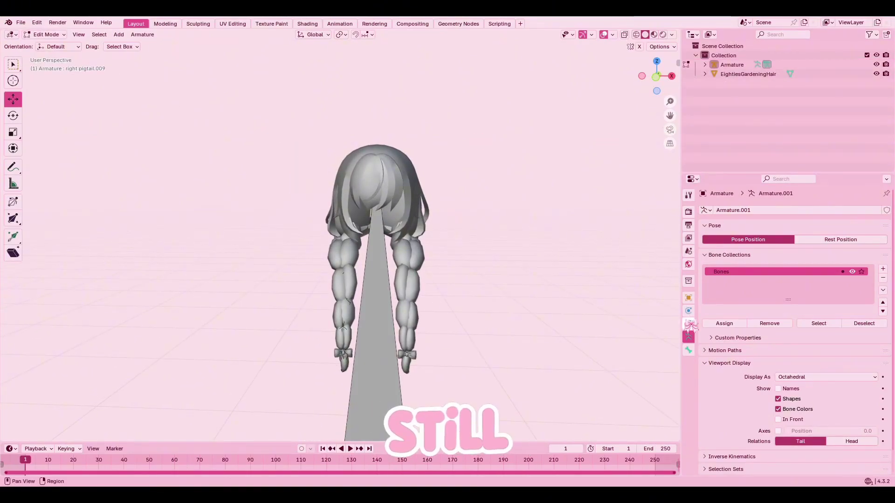
pyautogui.click(782, 420)
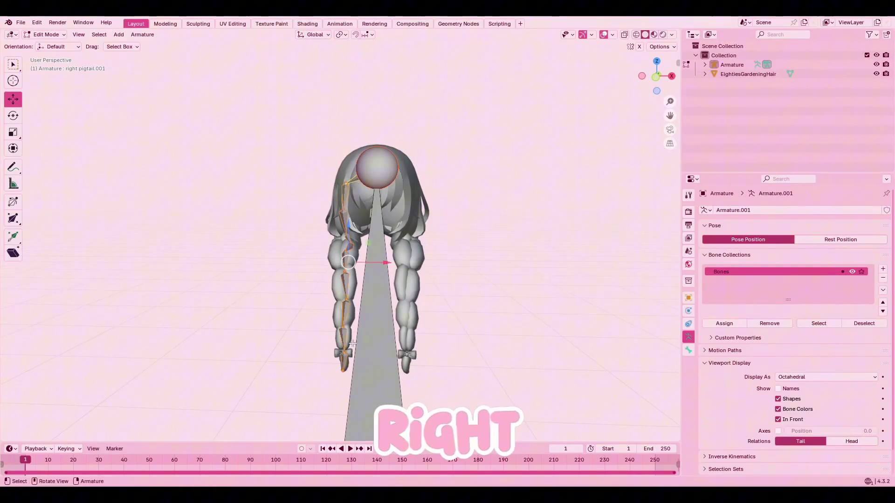
# - Try to symmetrize the right pigtail's bone chain onto the left side
pyautogui.rightClick(329, 238)
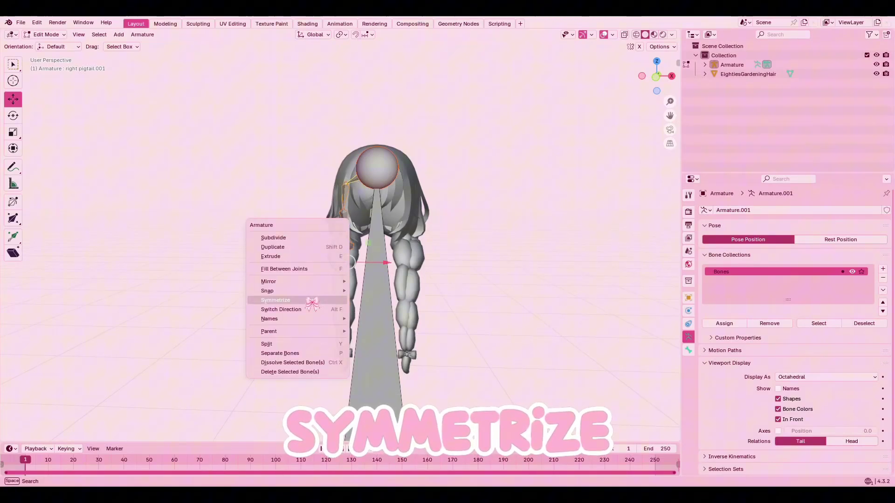
pyautogui.click(289, 300)
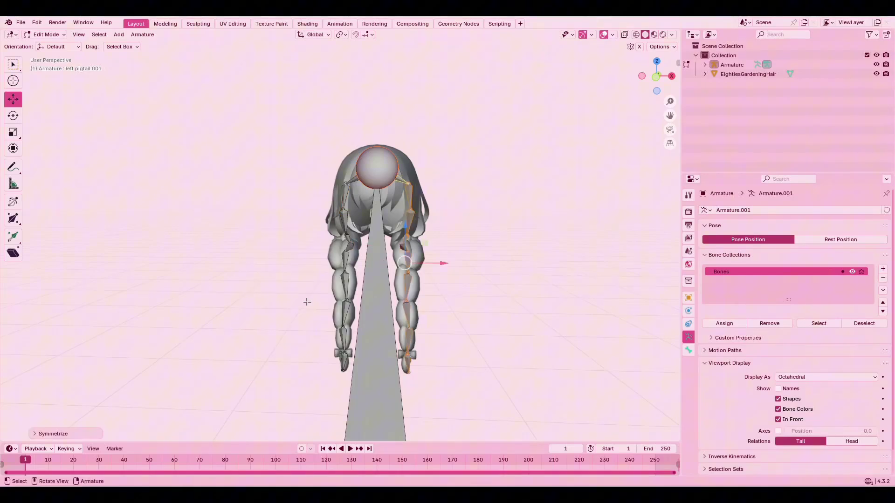
pyautogui.click(521, 304)
pyautogui.moveTo(521, 304); pyautogui.dragTo(542, 309, button='middle')
pyautogui.moveTo(363, 465); pyautogui.dragTo(127, 188, button='middle')
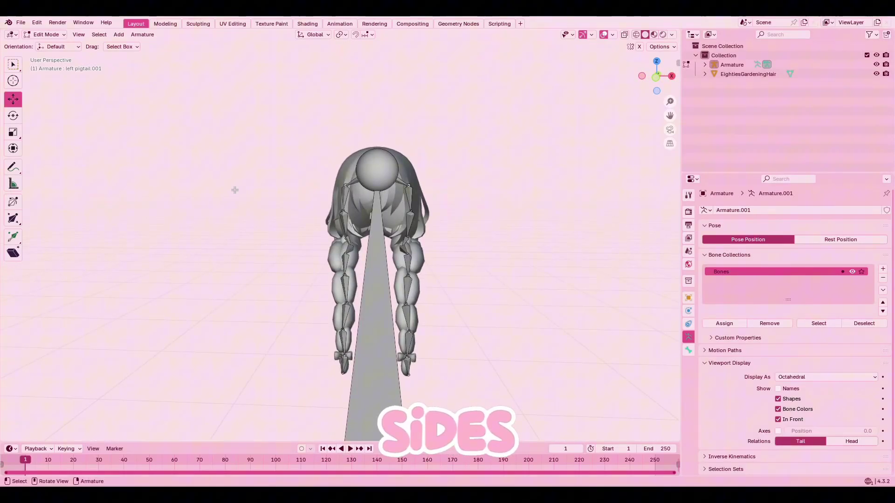
pyautogui.scroll(3, 311, 214)
pyautogui.hotkey('ctrl', 'z')
pyautogui.hotkey('ctrl', 'z')
# - Move the tip of right pigtail.004 sideways along X so the joint lines up with the rest of the chain
pyautogui.scroll(3, 323, 252)
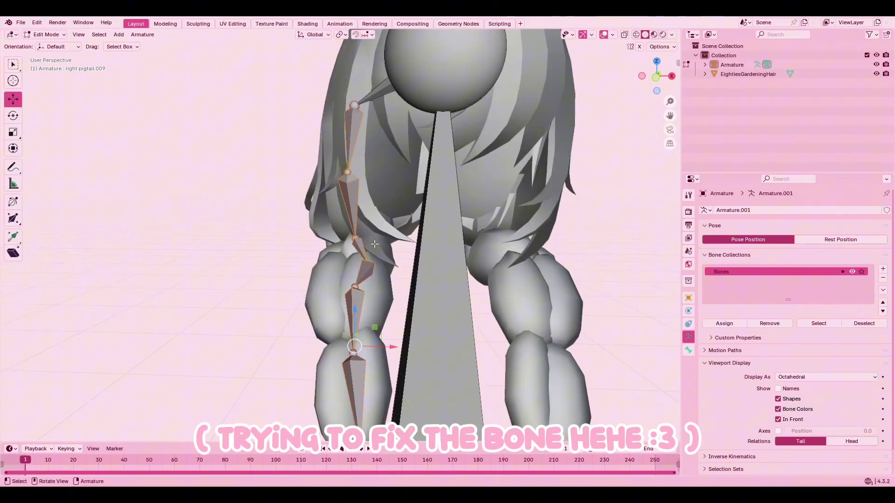
pyautogui.click(364, 258)
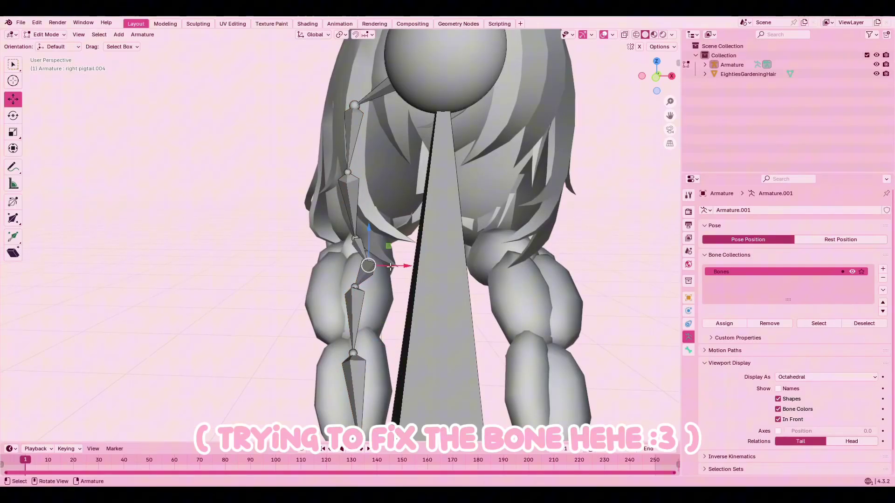
pyautogui.moveTo(390, 266); pyautogui.dragTo(373, 265)
pyautogui.scroll(-6, 373, 264)
# - Select the entire right pigtail bone chain, symmetrize it onto the left pigtail and clear the selection
pyautogui.click(479, 200)
pyautogui.moveTo(298, 168); pyautogui.dragTo(352, 373)
pyautogui.keyDown('shift'); pyautogui.click(355, 182); pyautogui.keyUp('shift')
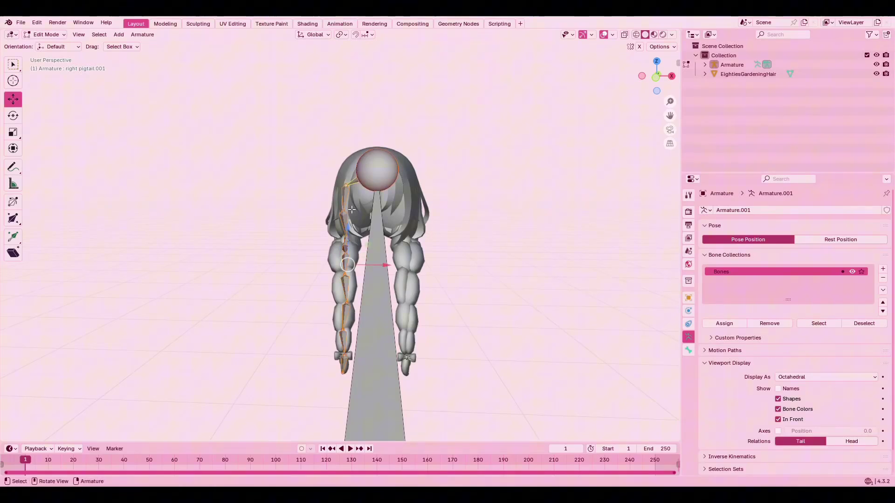
pyautogui.rightClick(350, 227)
pyautogui.click(351, 228)
pyautogui.click(509, 220)
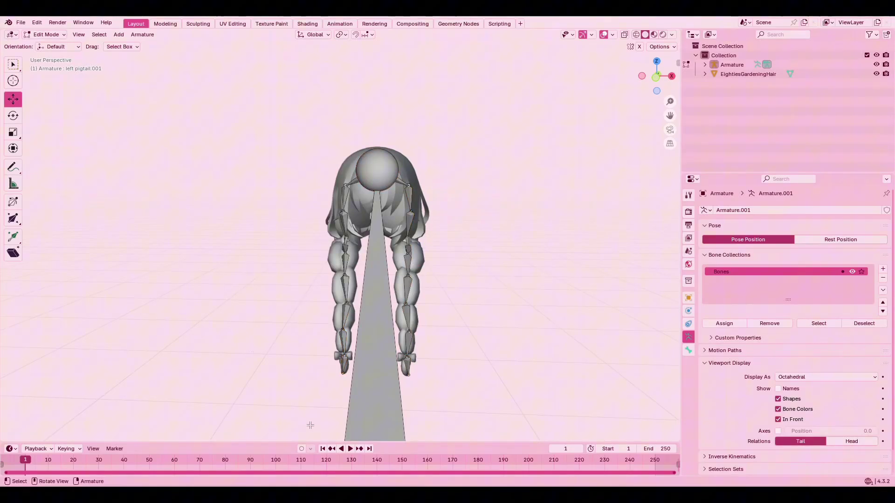
# - Switch to Object Mode and try to parent EightiesGardeningHair to the Armature with automatic weights
pyautogui.click(47, 34)
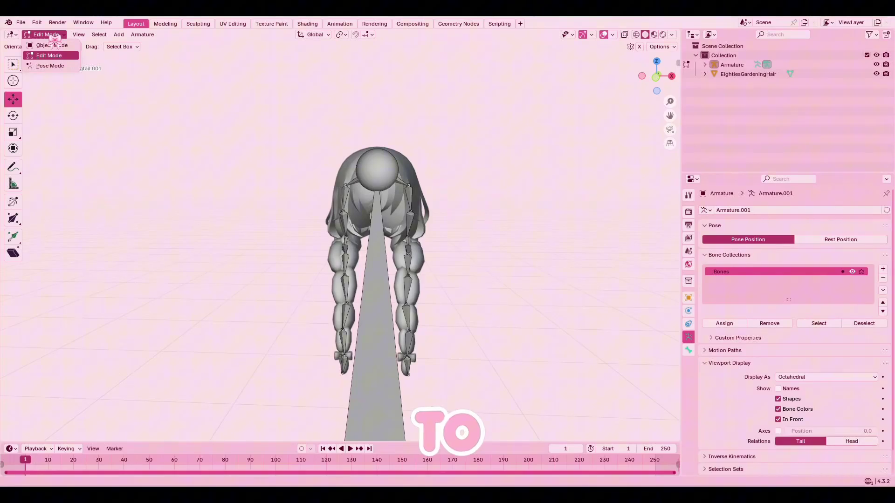
pyautogui.click(51, 45)
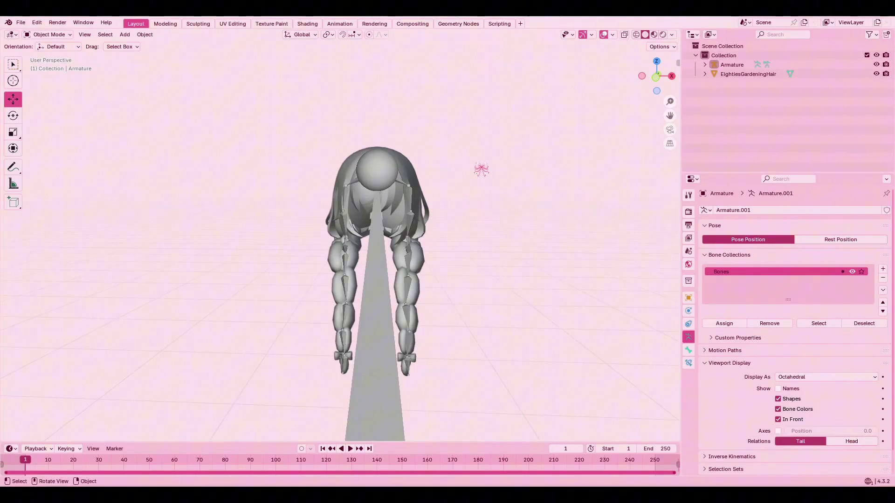
pyautogui.click(740, 64)
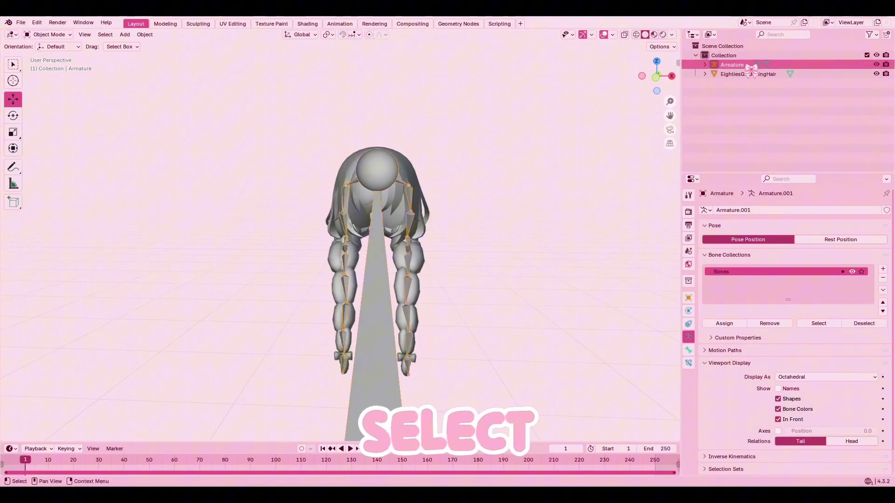
pyautogui.keyDown('shift'); pyautogui.click(746, 74); pyautogui.keyUp('shift')
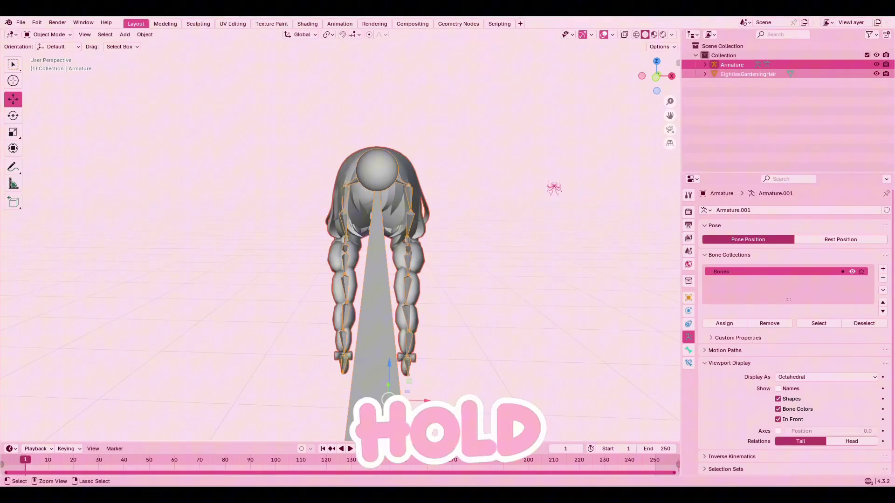
pyautogui.hotkey('ctrl', 'p')
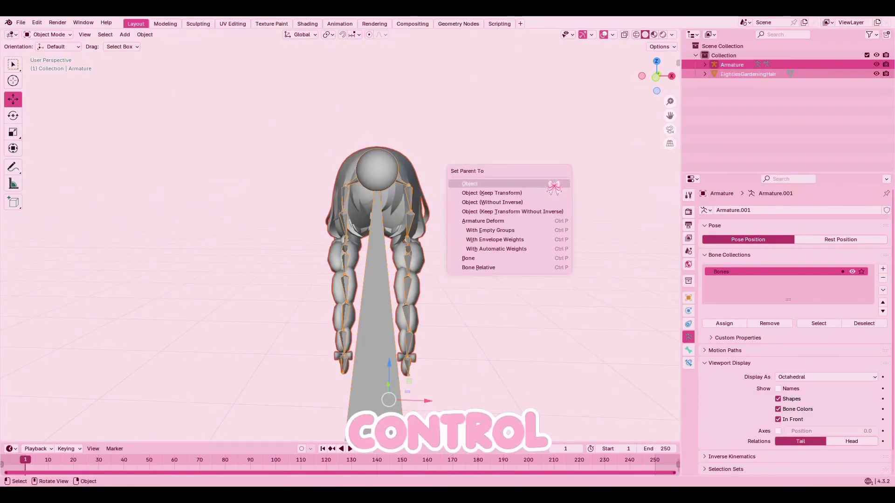
pyautogui.click(521, 251)
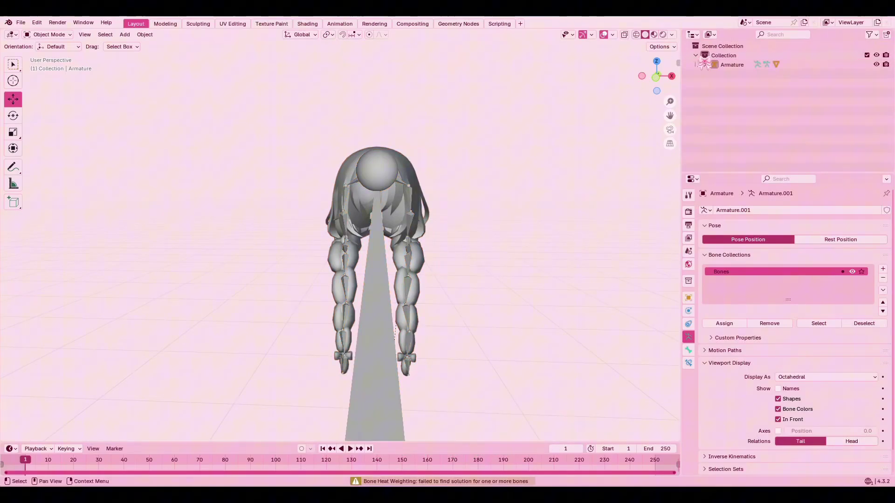
# - Enter Pose Mode and test the rig by rotating the fourth bones of the right and left pigtails
pyautogui.click(66, 36)
pyautogui.click(69, 66)
pyautogui.scroll(1, 399, 194)
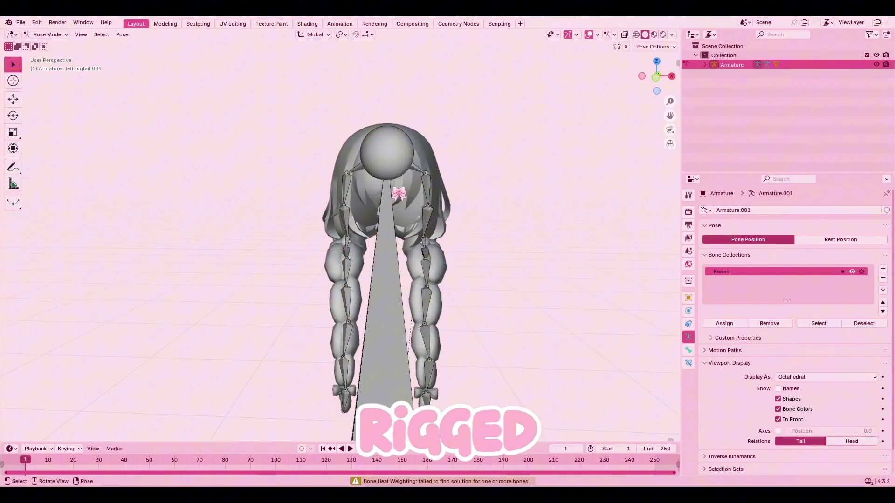
pyautogui.moveTo(398, 194); pyautogui.dragTo(378, 197, button='middle')
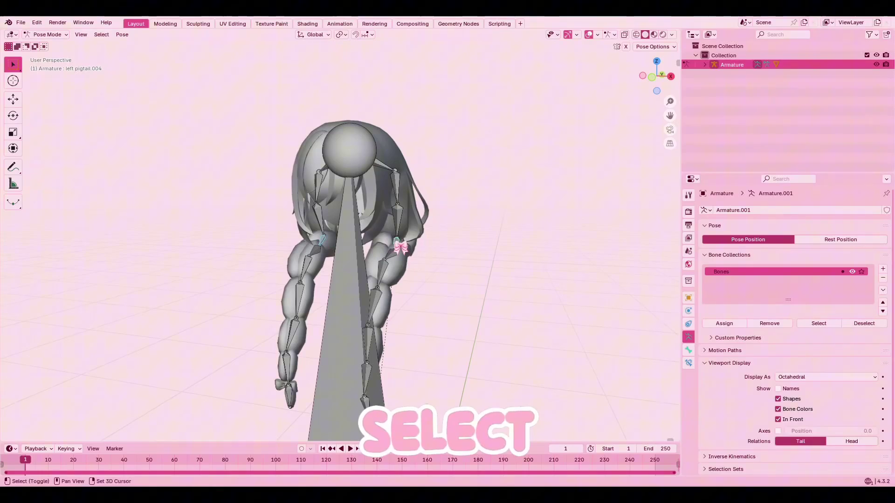
pyautogui.click(13, 116)
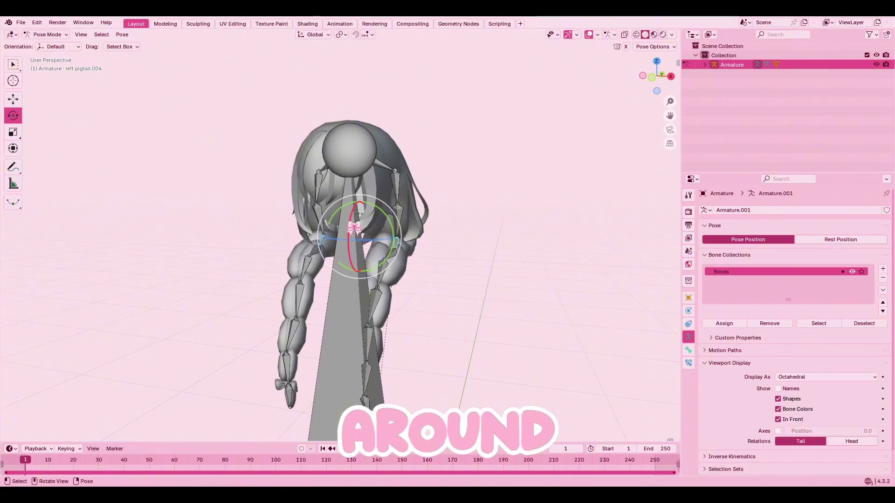
pyautogui.moveTo(320, 233)
pyautogui.mouseDown()
pyautogui.moveTo(324, 284)
pyautogui.moveTo(356, 191)
pyautogui.moveTo(290, 237)
pyautogui.moveTo(315, 226)
pyautogui.mouseUp()
pyautogui.moveTo(507, 201); pyautogui.dragTo(521, 199, button='middle')
# - Undo the test pose, return to Object Mode and undo the parenting of the hair to the Armature
pyautogui.hotkey('ctrl', 'z')
pyautogui.hotkey('ctrl', 'z')
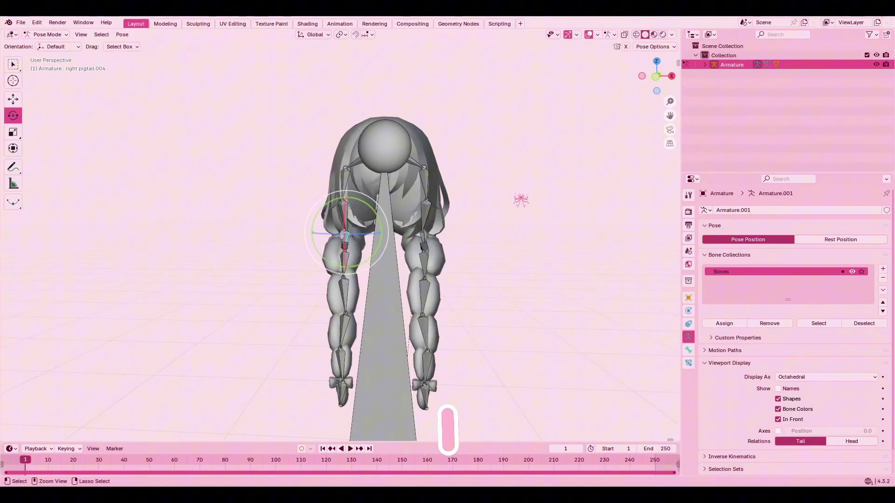
pyautogui.hotkey('ctrl', 'Tab')
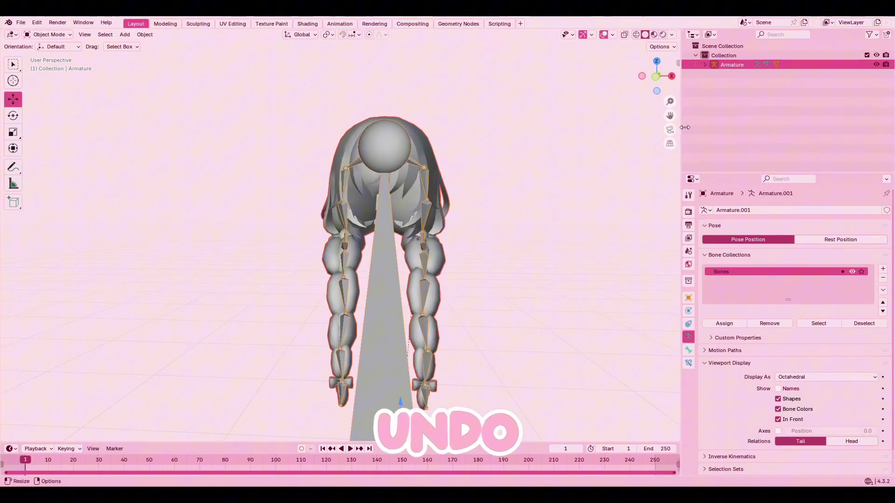
pyautogui.hotkey('ctrl', 'z')
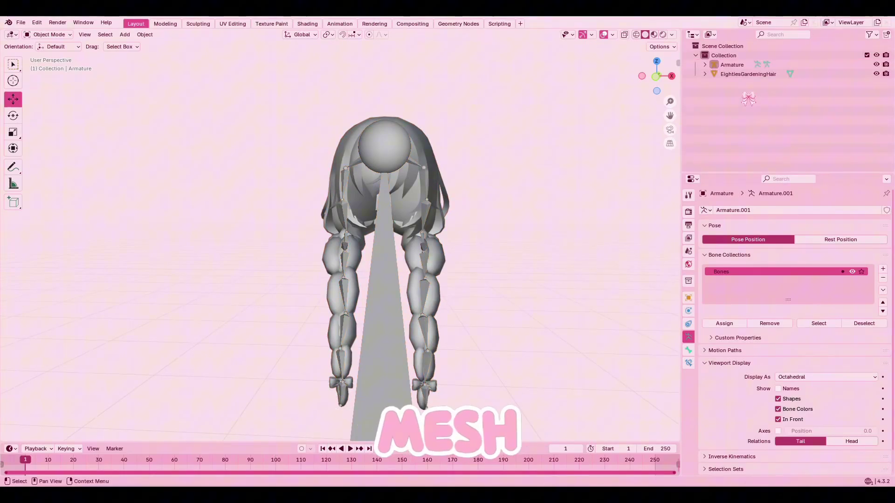
# - Merge all vertices of EightiesGardeningHair by distance in mesh editing, and return to Object Mode in the Layout workspace
pyautogui.click(748, 75)
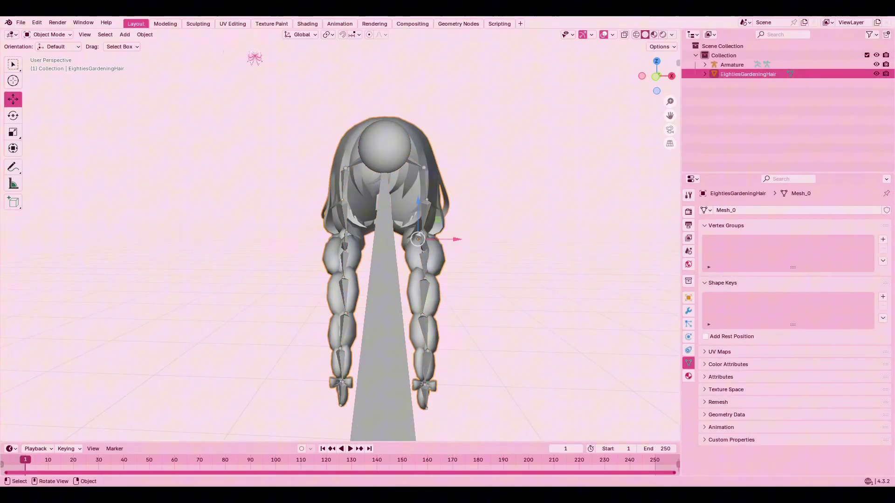
pyautogui.click(166, 24)
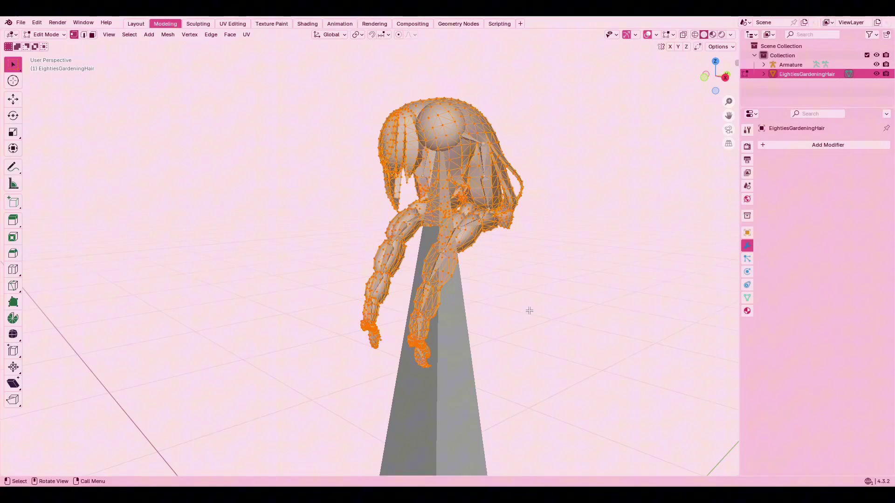
pyautogui.press('m')
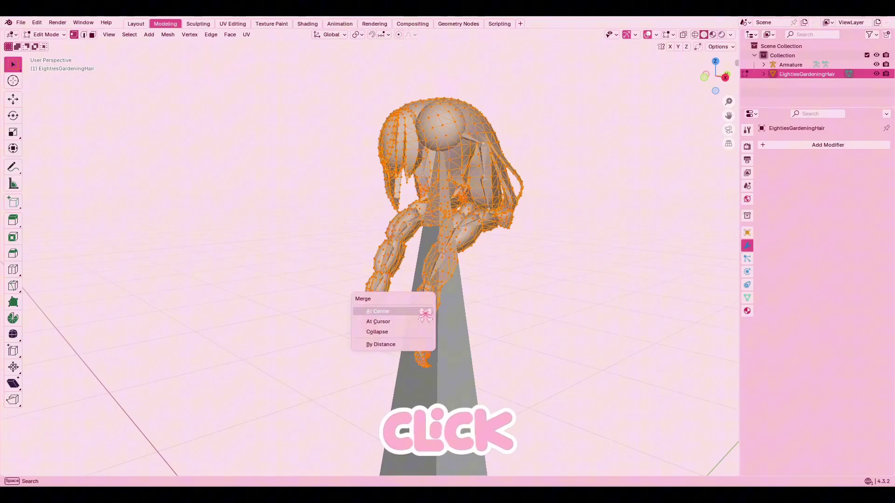
pyautogui.click(393, 344)
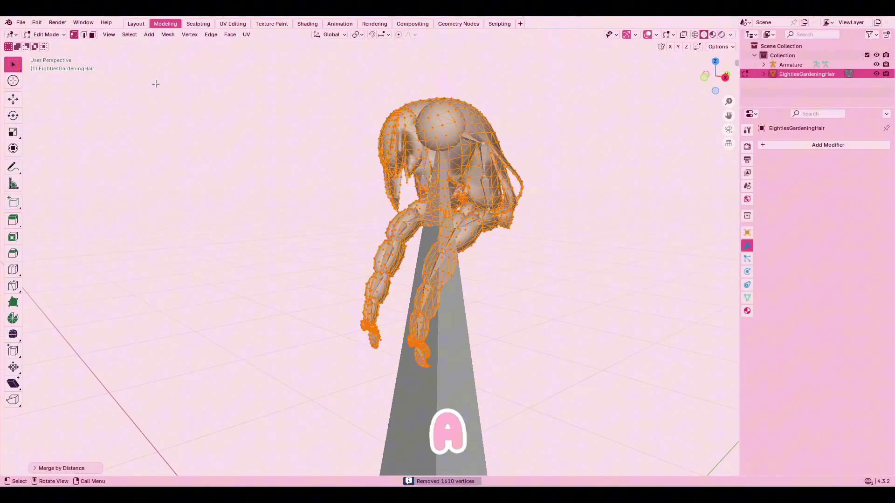
pyautogui.click(150, 79)
pyautogui.click(138, 24)
pyautogui.moveTo(626, 230); pyautogui.dragTo(650, 204, button='middle')
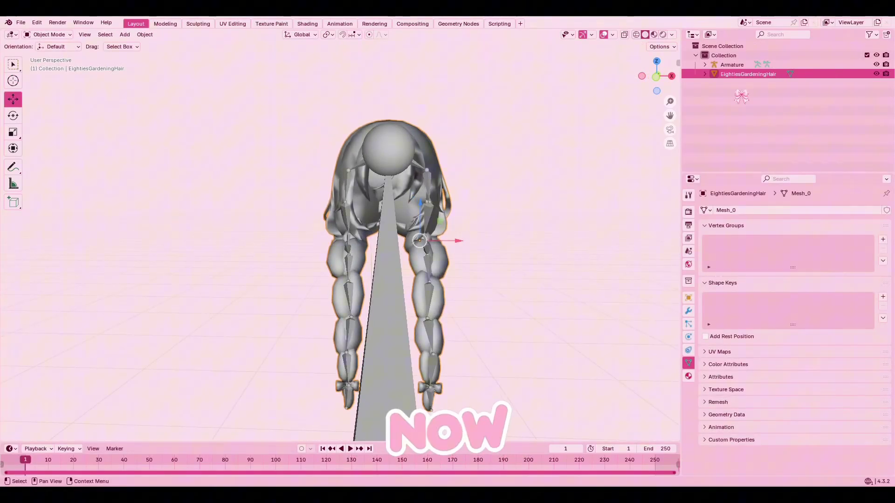
# - Select the Armature together with EightiesGardeningHair and parent the hair to it with automatic weights
pyautogui.click(733, 65)
pyautogui.keyDown('ctrl'); pyautogui.click(738, 74); pyautogui.keyUp('ctrl')
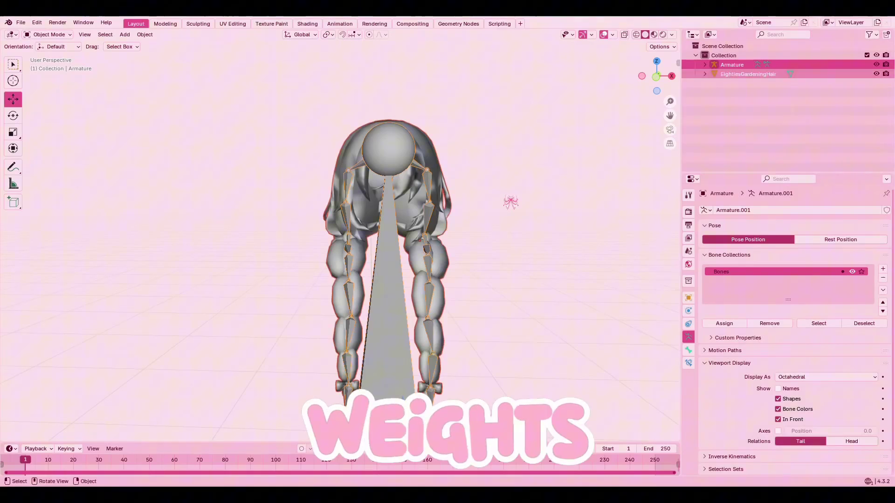
pyautogui.hotkey('ctrl', 'p')
pyautogui.click(510, 200)
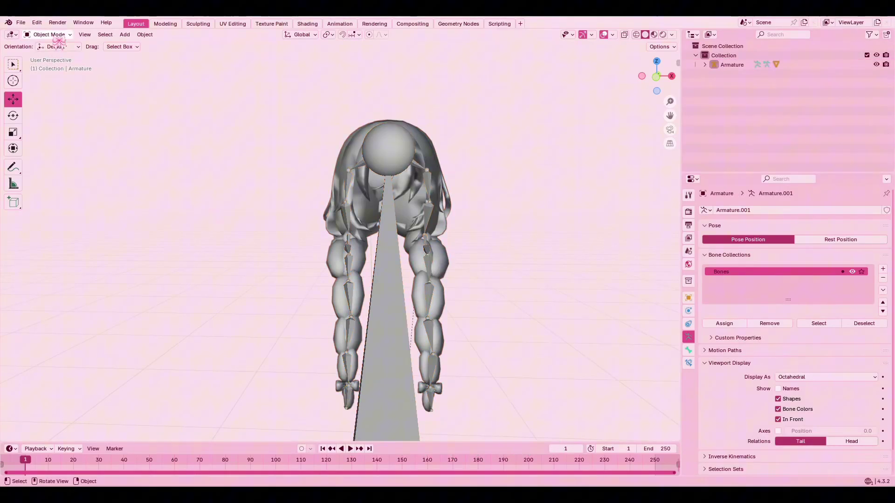
# - Enter Pose Mode and test the weights by rotating the right and left pigtail.004 bones together, undoing each rotation
pyautogui.click(47, 34)
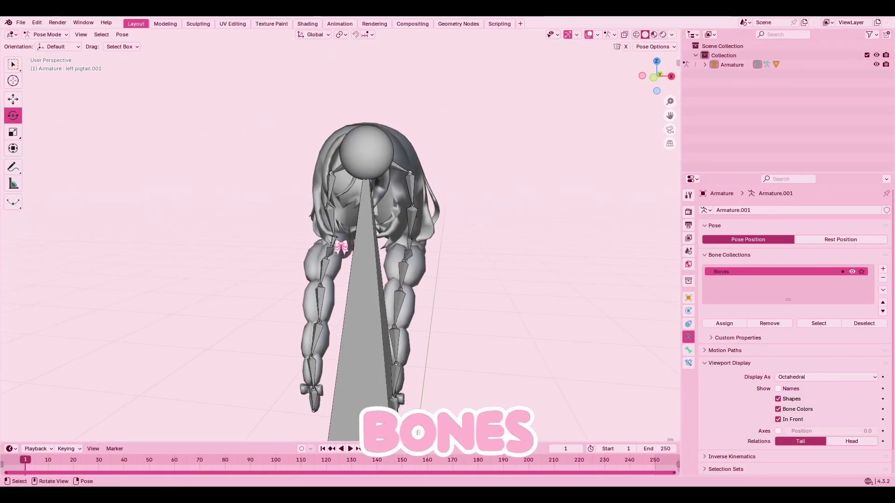
pyautogui.click(338, 245)
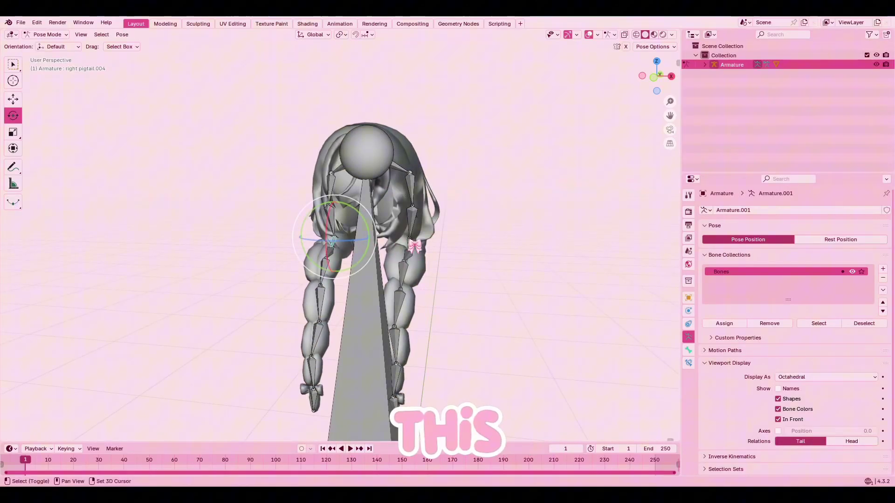
pyautogui.keyDown('shift'); pyautogui.click(417, 245); pyautogui.keyUp('shift')
pyautogui.moveTo(371, 232); pyautogui.dragTo(402, 239)
pyautogui.moveTo(401, 239); pyautogui.dragTo(501, 250, button='middle')
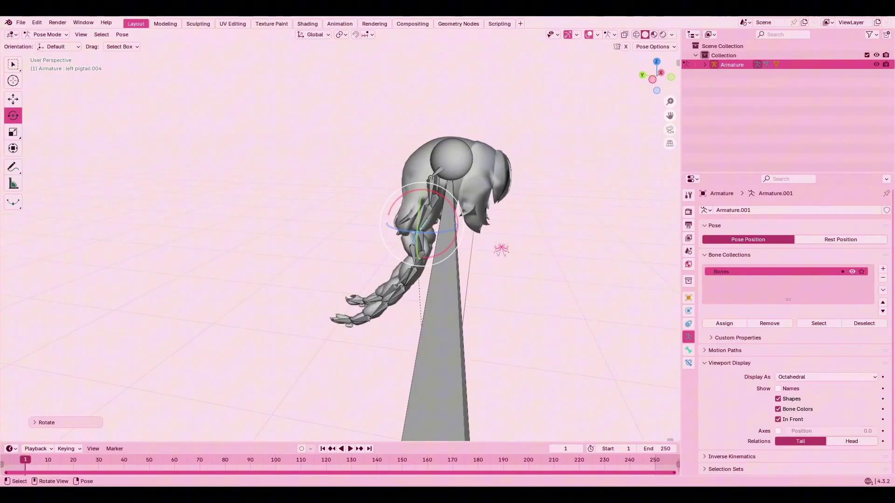
pyautogui.hotkey('ctrl', 'z')
pyautogui.moveTo(456, 208); pyautogui.dragTo(518, 248)
pyautogui.moveTo(517, 248); pyautogui.dragTo(555, 249, button='middle')
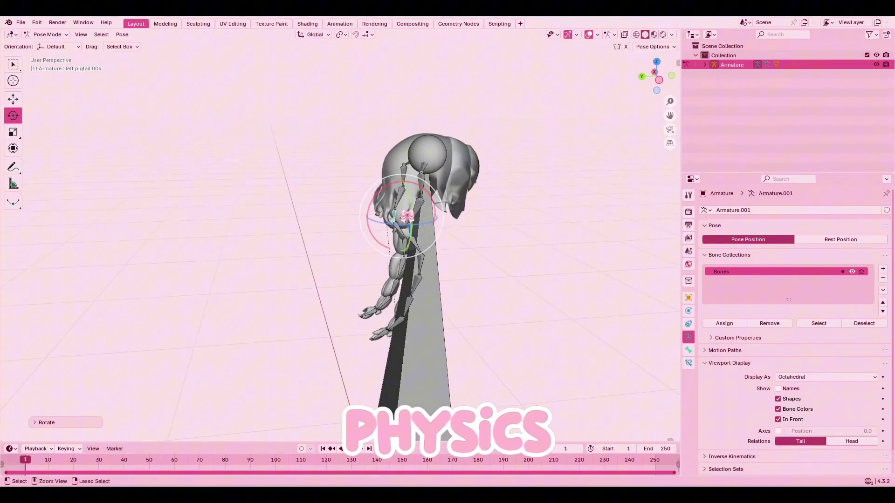
pyautogui.hotkey('ctrl', 'z')
# - Select the right and left pigtail.005 bones, rotate them together as a test and undo the rotation
pyautogui.moveTo(484, 213); pyautogui.dragTo(382, 212, button='middle')
pyautogui.click(385, 273)
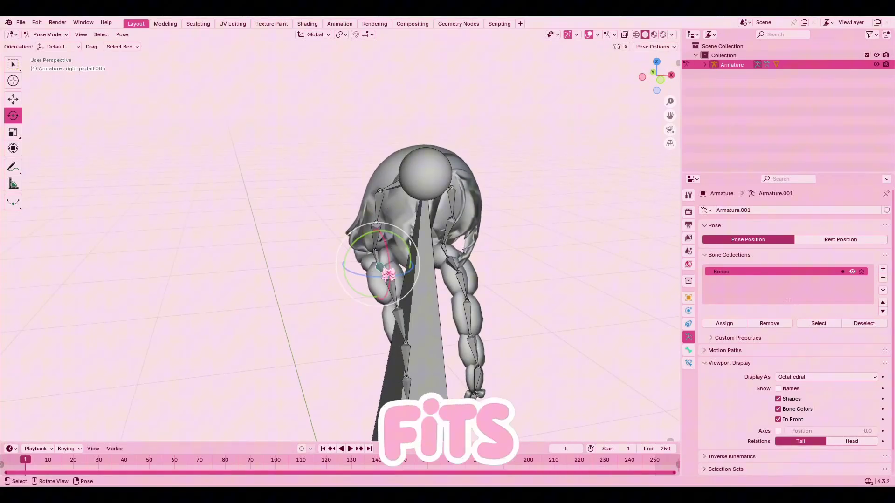
pyautogui.keyDown('shift'); pyautogui.click(460, 265); pyautogui.keyUp('shift')
pyautogui.moveTo(433, 254); pyautogui.dragTo(476, 242)
pyautogui.hotkey('ctrl', 'z')
# - Clear the selection, reselect both pigtail.005 bones, test another rotation from a side view and undo it
pyautogui.click(537, 242)
pyautogui.moveTo(537, 242); pyautogui.dragTo(531, 240, button='middle')
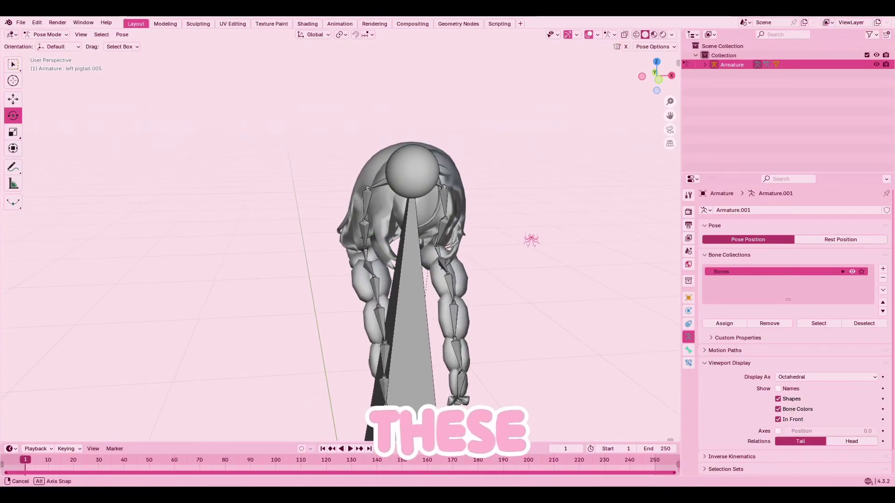
pyautogui.click(374, 274)
pyautogui.keyDown('shift'); pyautogui.click(446, 267); pyautogui.keyUp('shift')
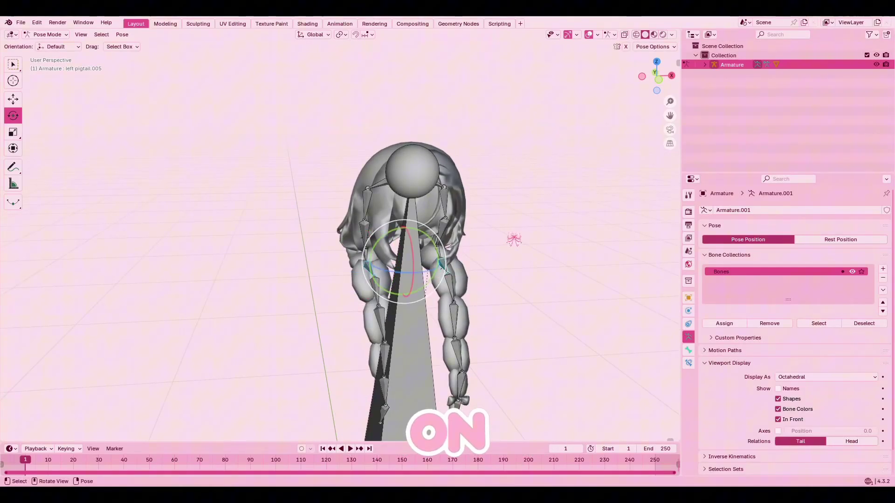
pyautogui.moveTo(512, 240); pyautogui.dragTo(537, 240, button='middle')
pyautogui.moveTo(461, 248)
pyautogui.mouseDown()
pyautogui.moveTo(426, 234)
pyautogui.moveTo(432, 260)
pyautogui.moveTo(448, 254)
pyautogui.mouseUp()
pyautogui.hotkey('ctrl', 'z')
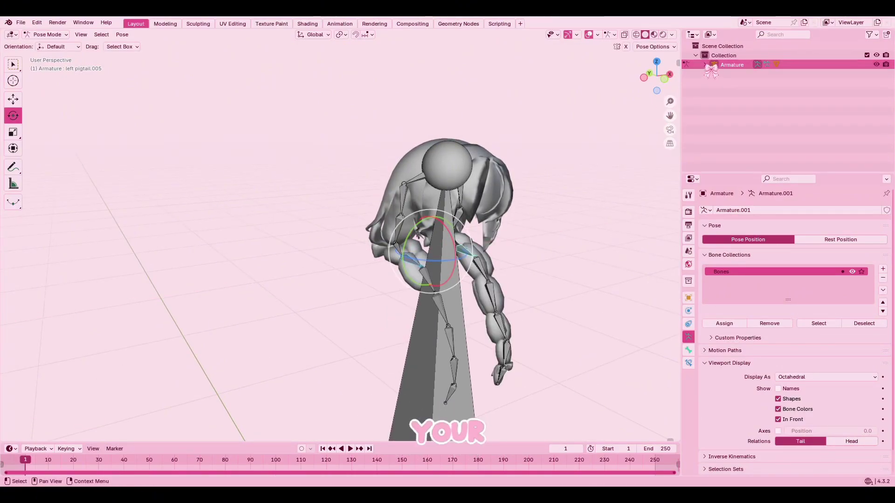
# - Expand the Armature's pose hierarchy along the right pigtail chain down to right pigtail.005
pyautogui.click(705, 65)
pyautogui.click(715, 74)
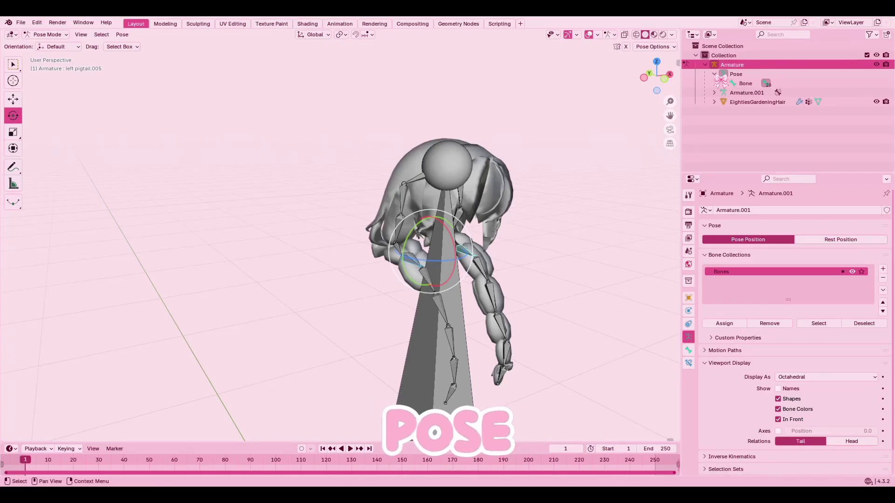
pyautogui.click(724, 83)
pyautogui.click(733, 93)
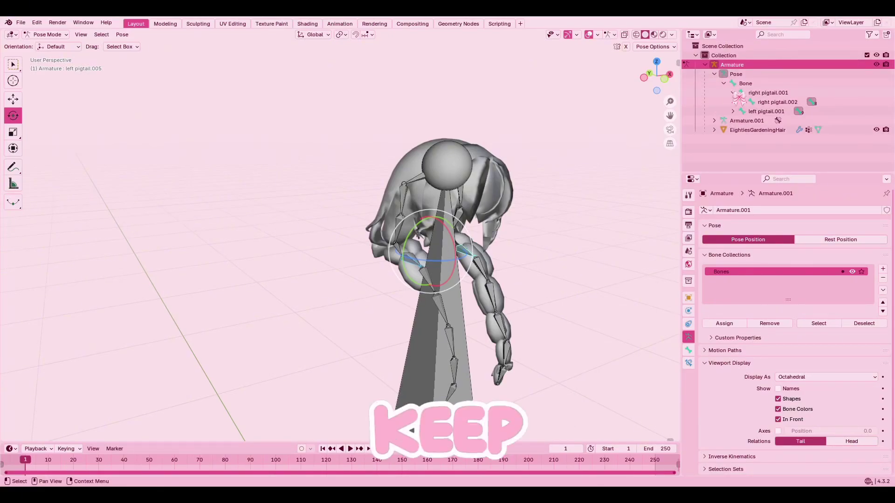
pyautogui.click(742, 103)
pyautogui.click(751, 111)
pyautogui.click(760, 121)
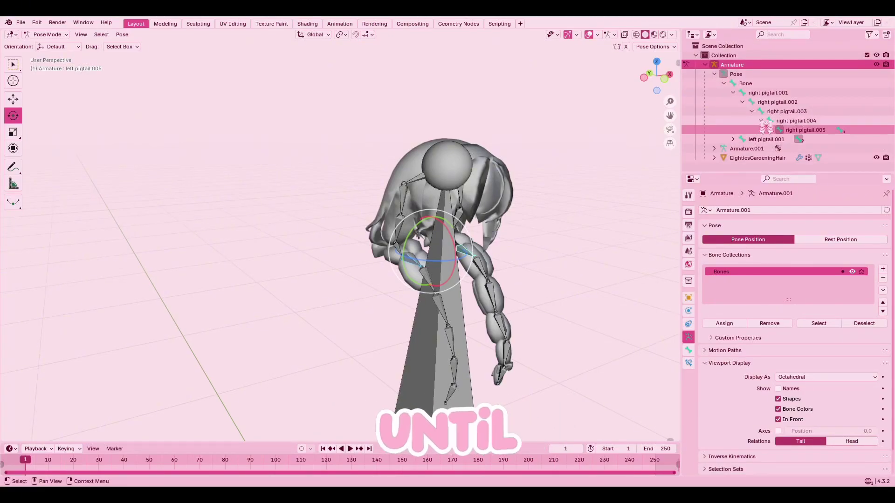
# - Widen the scene hierarchy area and expand the left pigtail chain down to left pigtail.005
pyautogui.moveTo(681, 154); pyautogui.dragTo(583, 152)
pyautogui.click(634, 135)
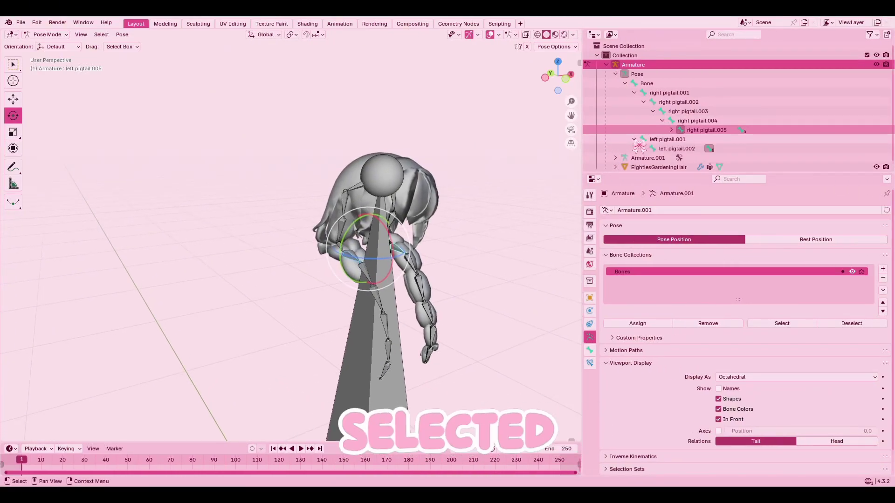
pyautogui.scroll(-1, 661, 147)
pyautogui.click(643, 144)
pyautogui.click(653, 153)
pyautogui.scroll(-2, 659, 154)
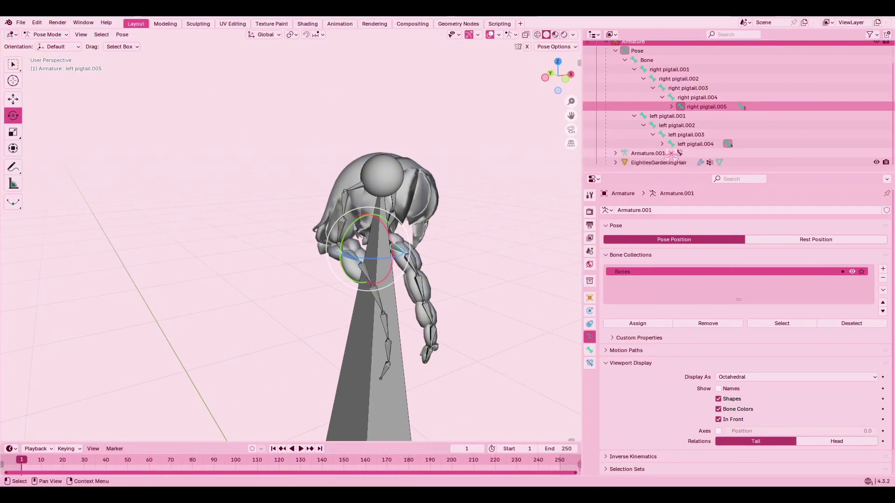
pyautogui.click(662, 144)
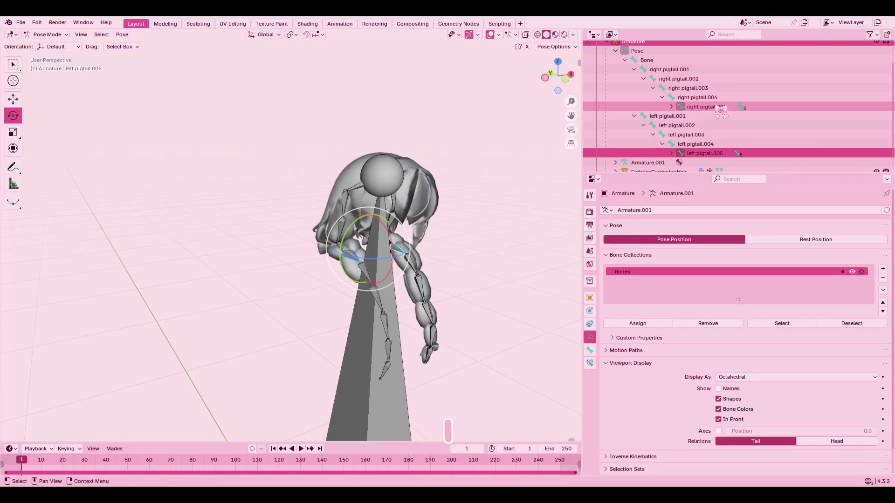
# - Rename the right pigtail.005 bone as "right pigtail.005 ( physics )"
pyautogui.click(724, 108)
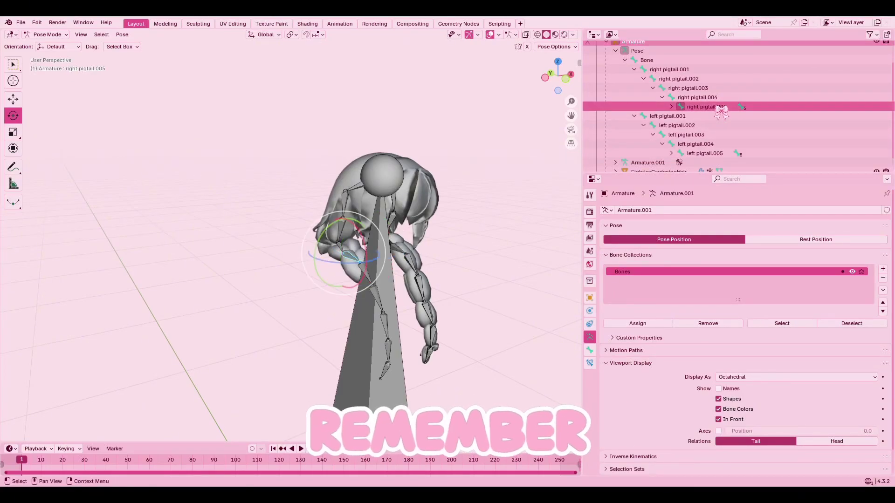
pyautogui.doubleClick(730, 106)
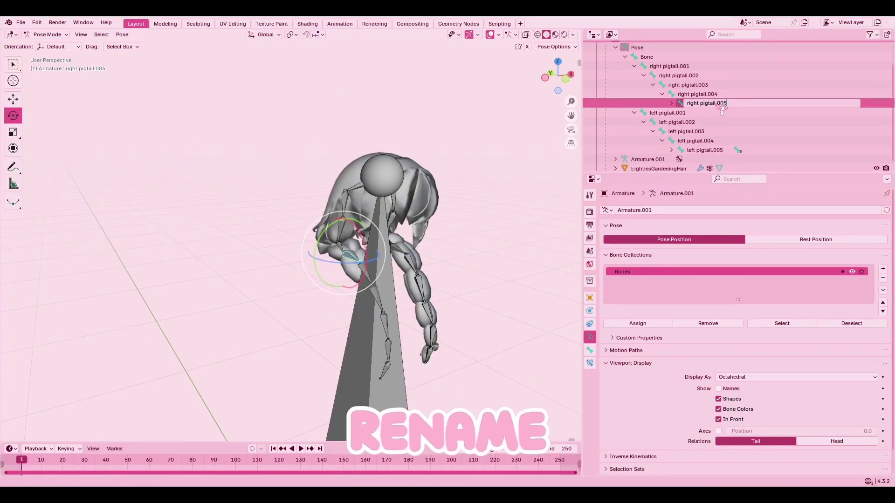
pyautogui.write('( physics )')
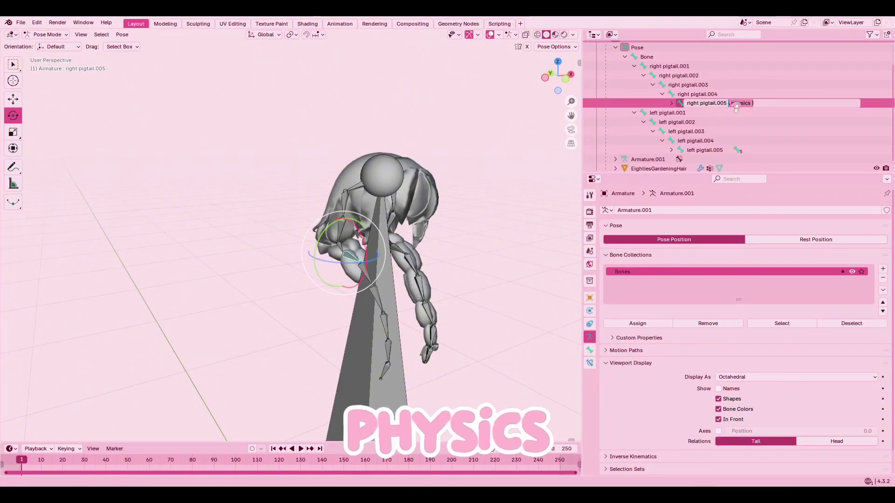
pyautogui.press('Return')
# - Rename the left pigtail.005 bone as "left pigtail.005 ( physics )"
pyautogui.click(765, 150)
pyautogui.rightClick(765, 152)
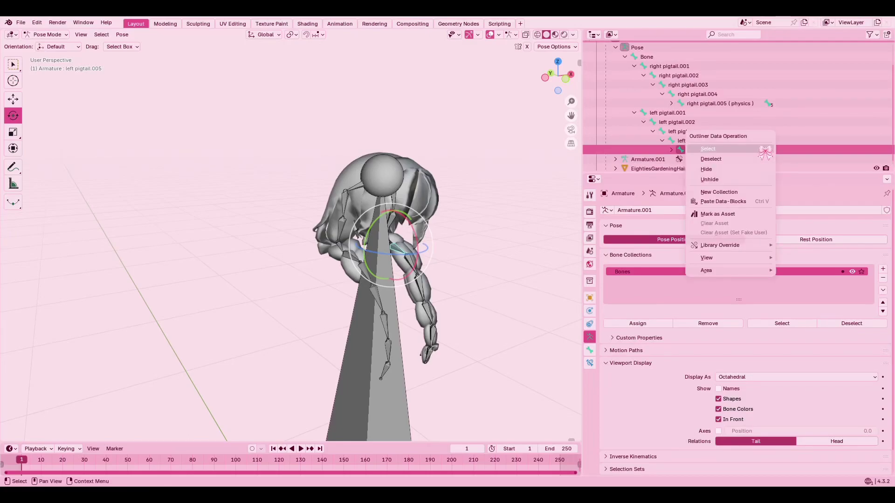
pyautogui.click(765, 149)
pyautogui.doubleClick(732, 151)
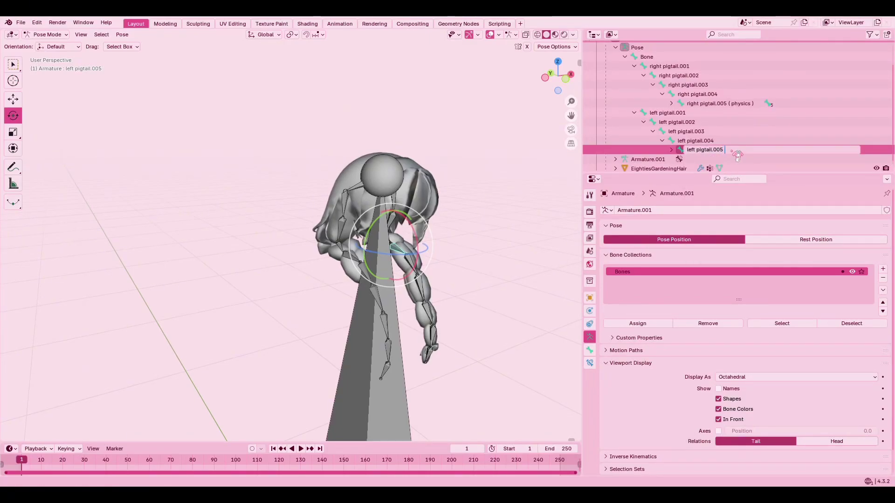
pyautogui.press('Return')
# - Export the rigged hair as an FBX file named "eightiesgardeninghair rigged !!" in the Downloads folder
pyautogui.moveTo(519, 172); pyautogui.dragTo(492, 169, button='middle')
pyautogui.moveTo(515, 288); pyautogui.dragTo(578, 237, button='middle')
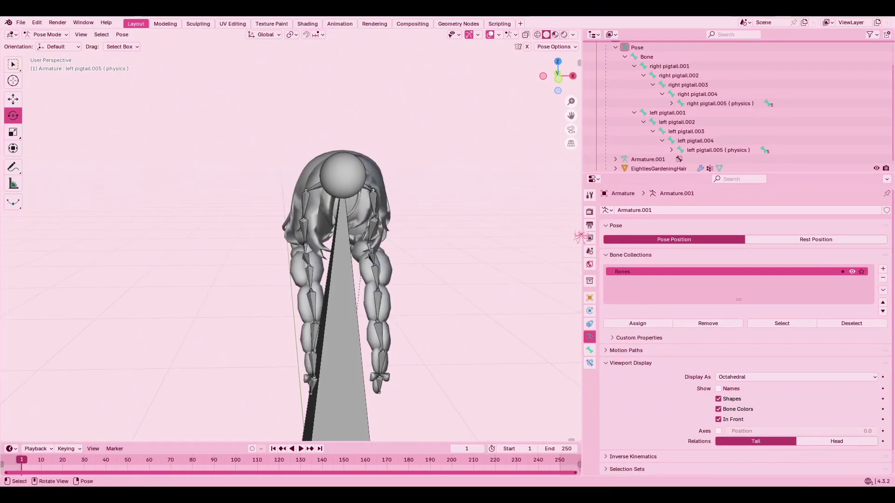
pyautogui.moveTo(581, 227); pyautogui.dragTo(693, 227)
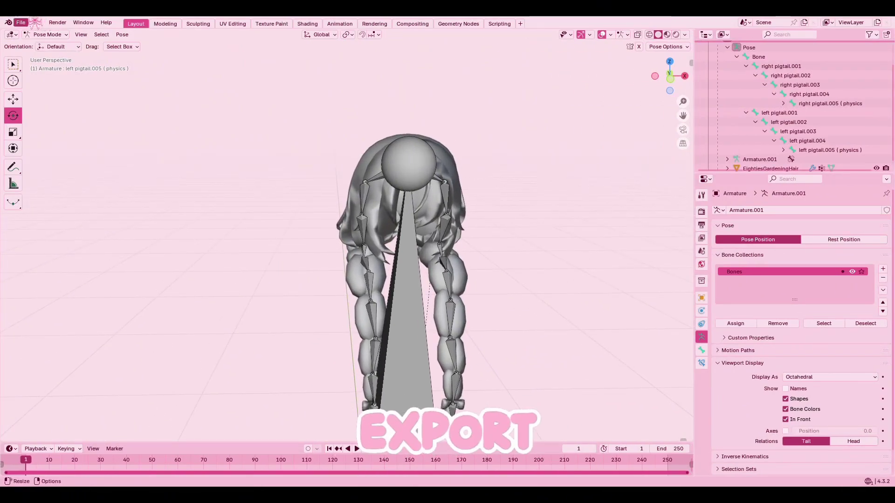
pyautogui.click(20, 22)
pyautogui.moveTo(55, 167)
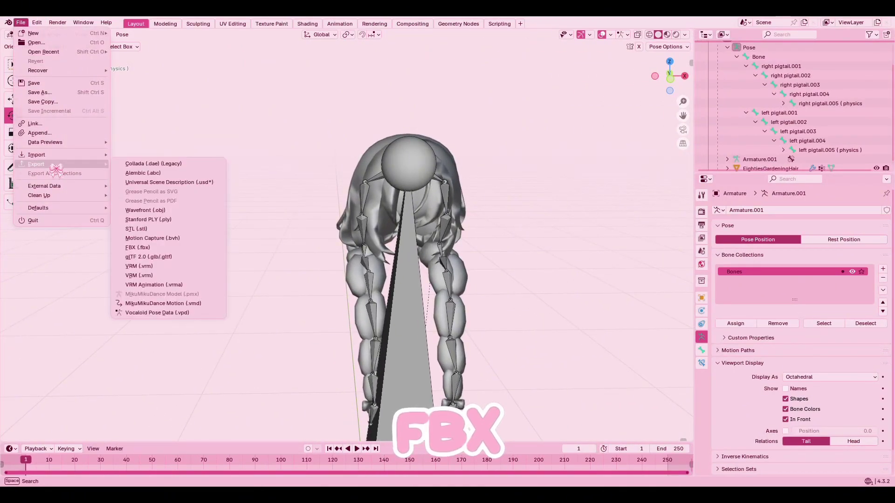
pyautogui.click(152, 248)
pyautogui.click(235, 218)
pyautogui.click(334, 376)
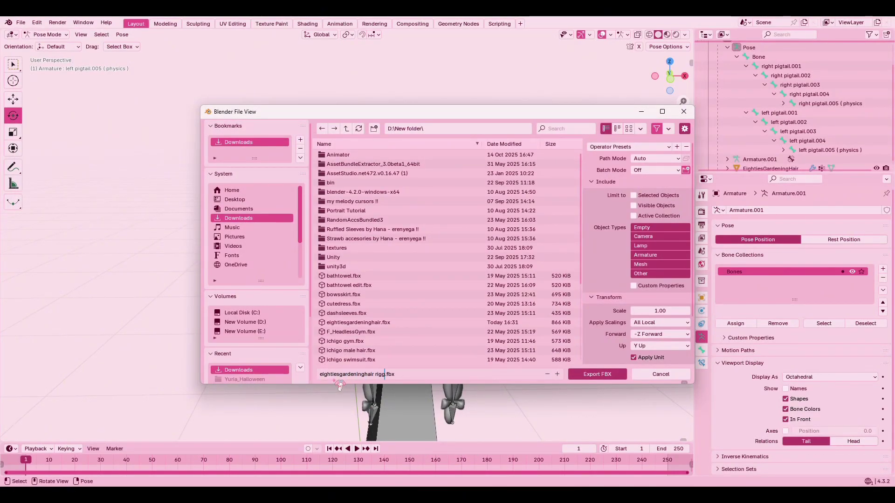
pyautogui.click(620, 373)
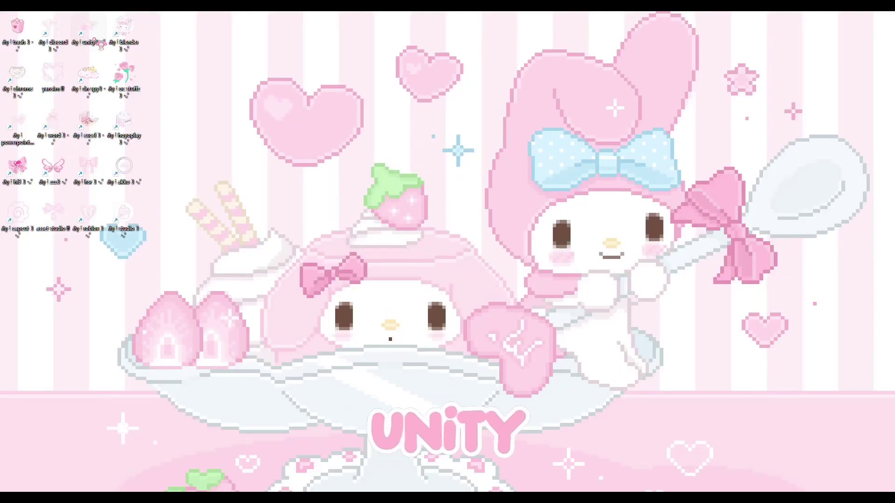
# - Open the "tutorial !!" project in Unity and import EightiesGardeningHair5 and "eightiesgardeninghair rigged !!" from Downloads into Assets
pyautogui.doubleClick(99, 41)
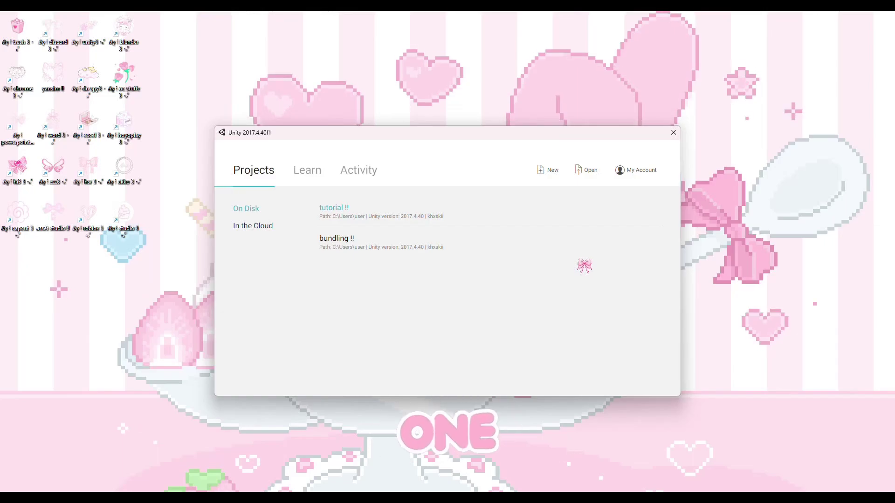
pyautogui.click(375, 211)
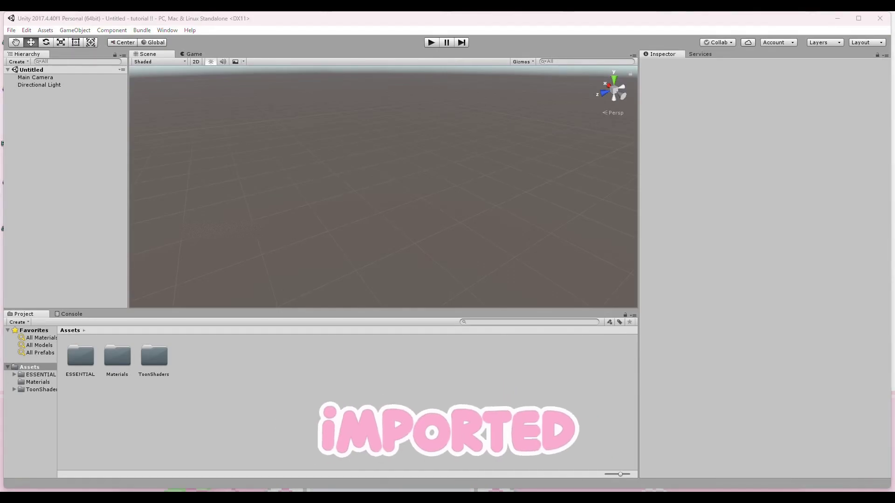
pyautogui.press('super+e')
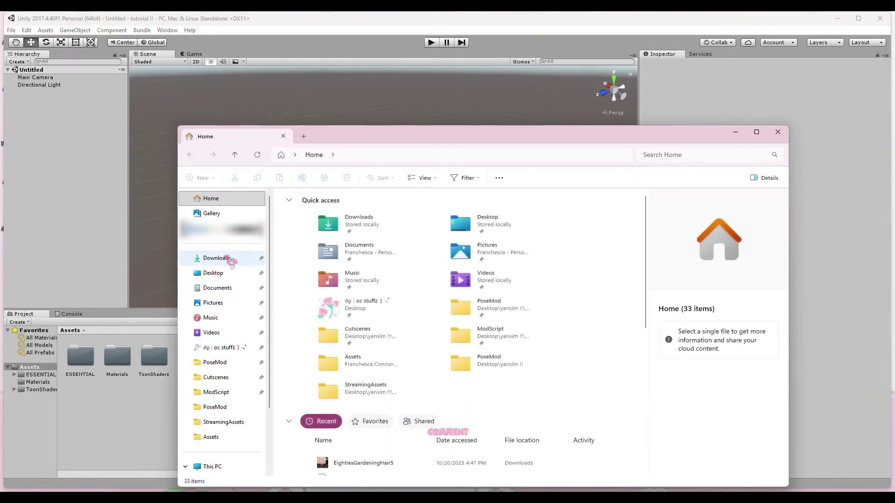
pyautogui.click(230, 259)
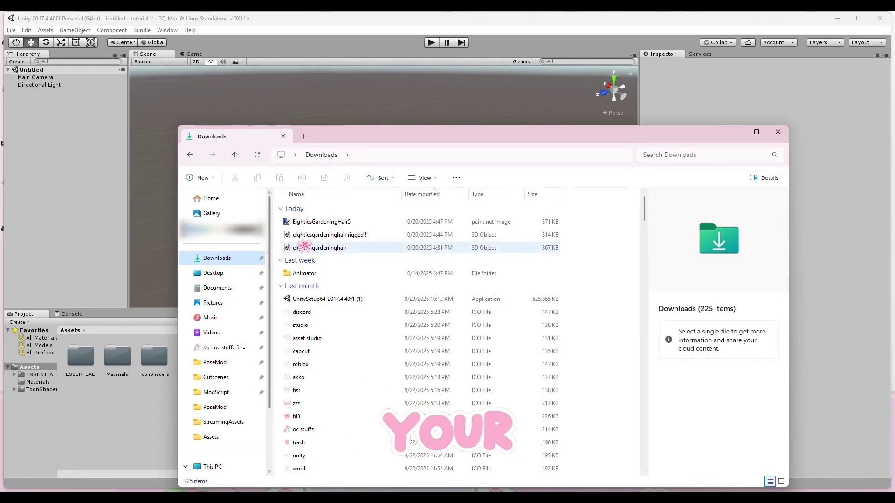
pyautogui.click(325, 236)
pyautogui.keyDown('ctrl'); pyautogui.click(336, 227); pyautogui.keyUp('ctrl')
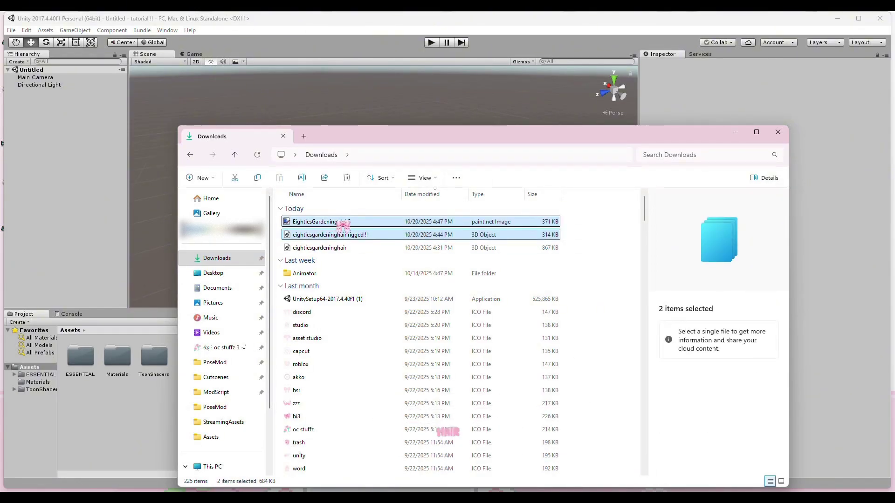
pyautogui.moveTo(337, 226); pyautogui.dragTo(161, 395)
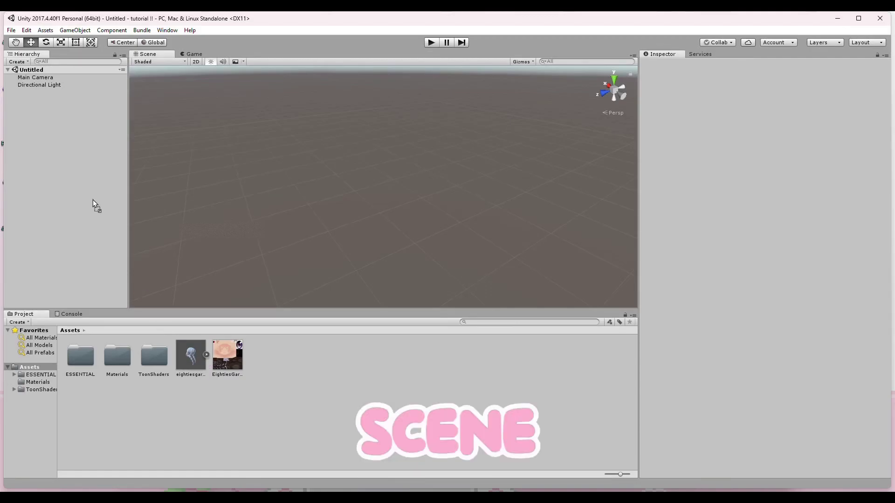
# - Add the "eightiesgardeninghair rigged !!" model to the Untitled scene and view it from the front
pyautogui.moveTo(94, 199); pyautogui.dragTo(106, 197)
pyautogui.click(244, 173)
pyautogui.keyDown('alt'); pyautogui.moveTo(243, 173); pyautogui.dragTo(424, 124); pyautogui.keyUp('alt')
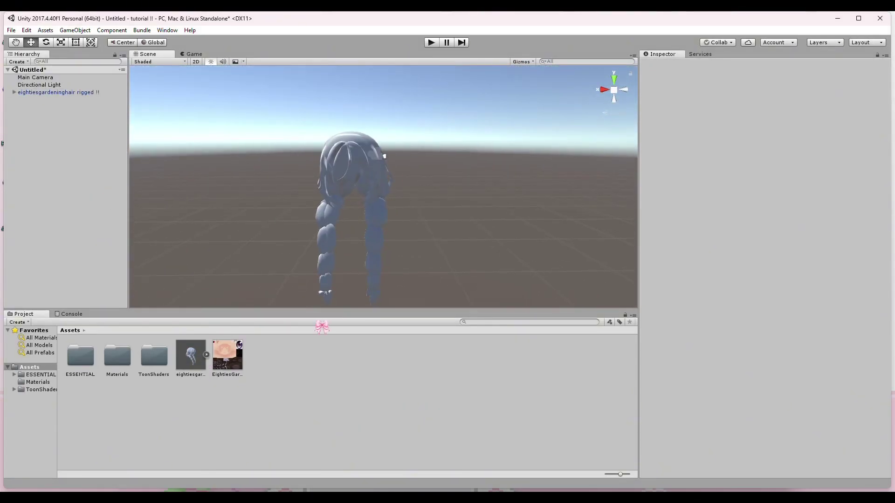
# - Create a new material in Assets and set its shader to Toon/Lighted Outline
pyautogui.rightClick(291, 384)
pyautogui.click(309, 190)
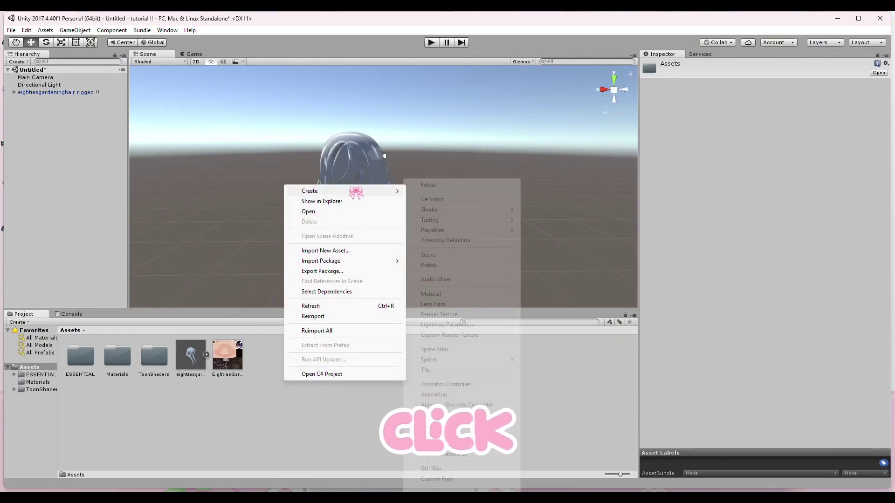
pyautogui.click(443, 267)
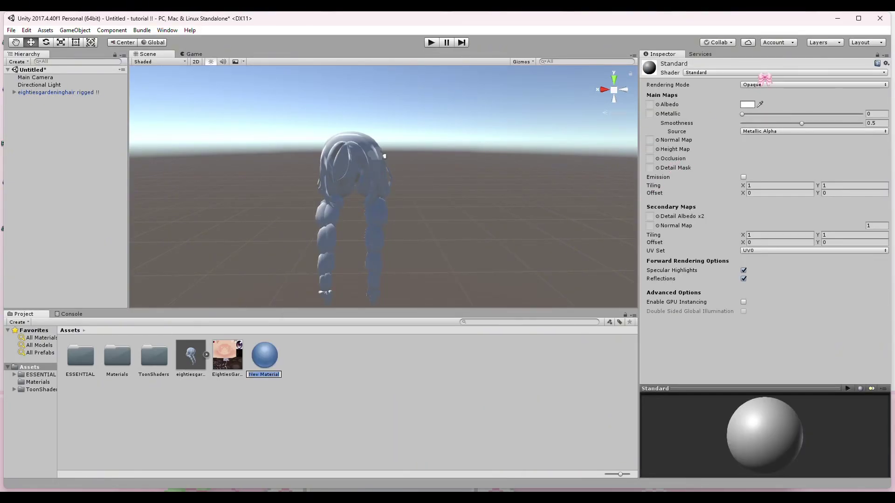
pyautogui.click(764, 74)
pyautogui.moveTo(735, 216)
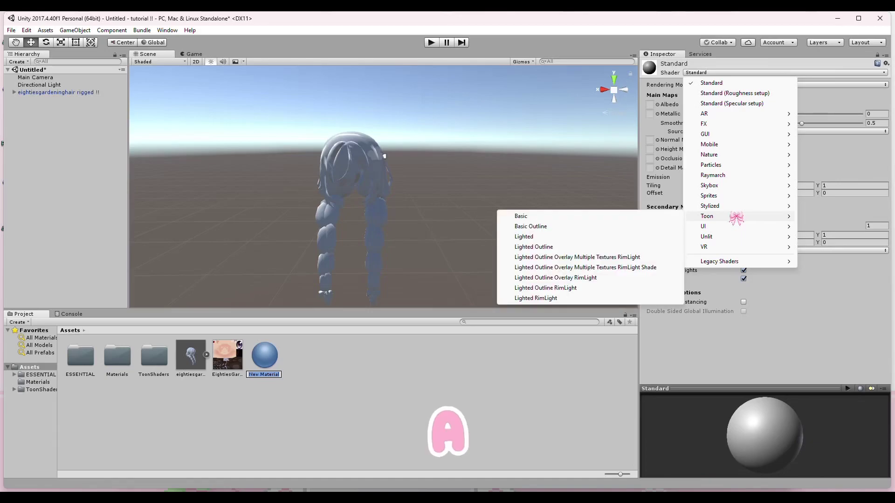
pyautogui.click(606, 247)
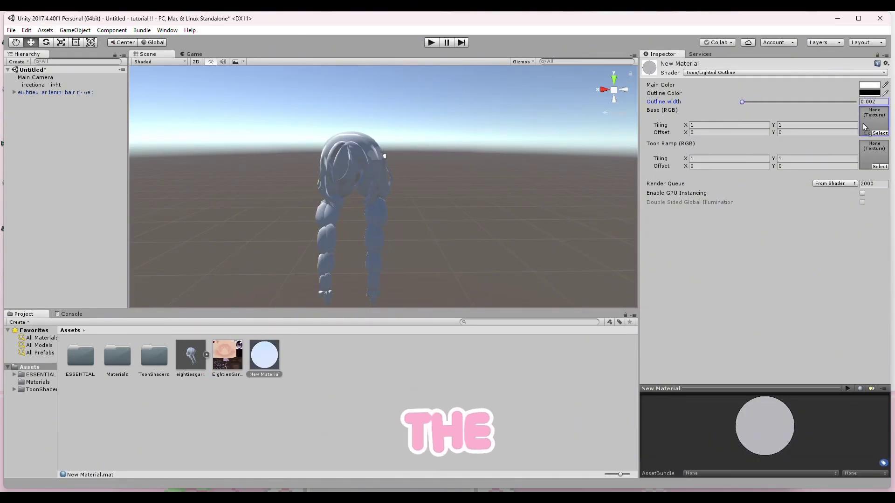
# - Assign the EightiesGardeningHair5 texture to the new material's Base (RGB) slot and apply the material to the hair model
pyautogui.moveTo(864, 127); pyautogui.dragTo(865, 127)
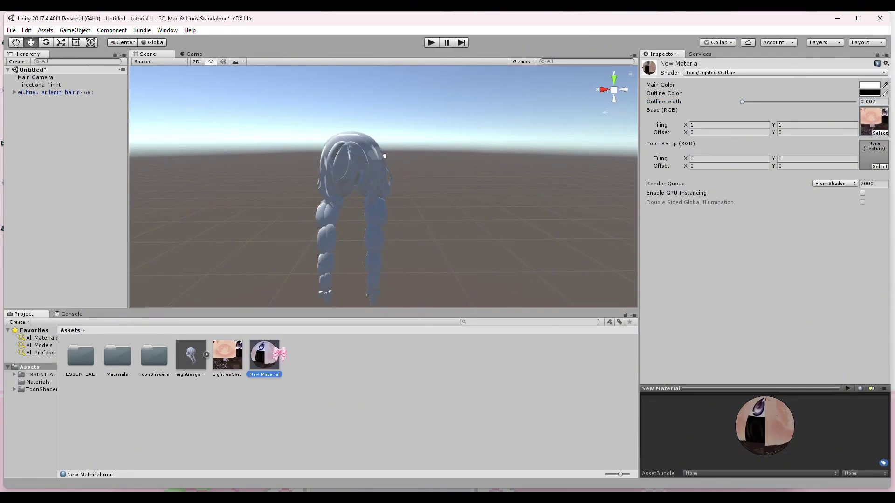
pyautogui.moveTo(275, 351); pyautogui.dragTo(371, 180)
pyautogui.click(495, 179)
pyautogui.keyDown('alt'); pyautogui.moveTo(495, 179); pyautogui.dragTo(411, 150); pyautogui.keyUp('alt')
pyautogui.keyDown('alt'); pyautogui.moveTo(429, 180); pyautogui.dragTo(440, 209); pyautogui.keyUp('alt')
pyautogui.keyDown('alt'); pyautogui.scroll(-3, 461, 211); pyautogui.keyUp('alt')
pyautogui.keyDown('alt'); pyautogui.scroll(10, 443, 210); pyautogui.keyUp('alt')
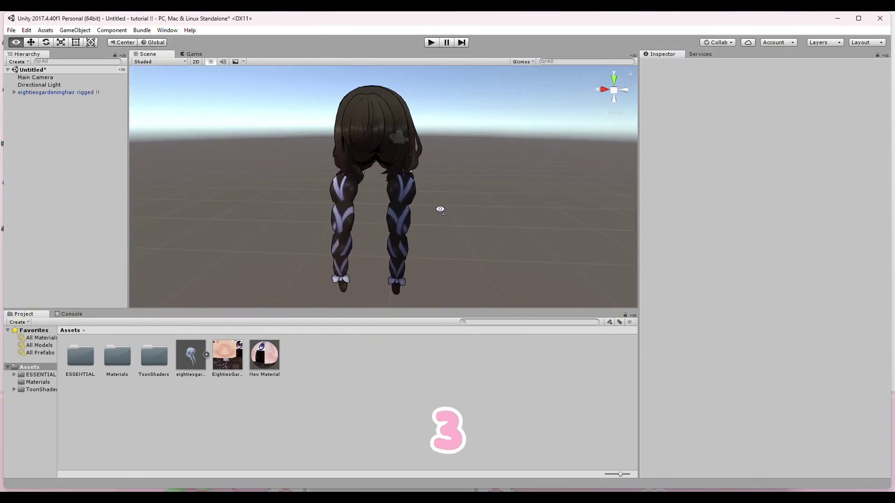
pyautogui.scroll(-5, 440, 209)
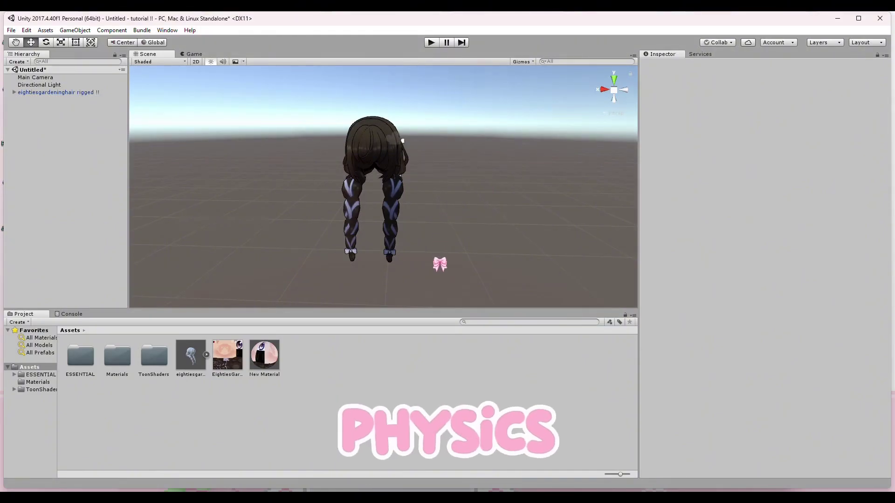
# - Search Downloads for "dynamicbone" in File Explorer and import DynamicBone.cs, DynamicBoneColliderBase.cs and DynamicBoneCollider.cs into the Unity project's Assets
pyautogui.hotkey('alt', 'Tab')
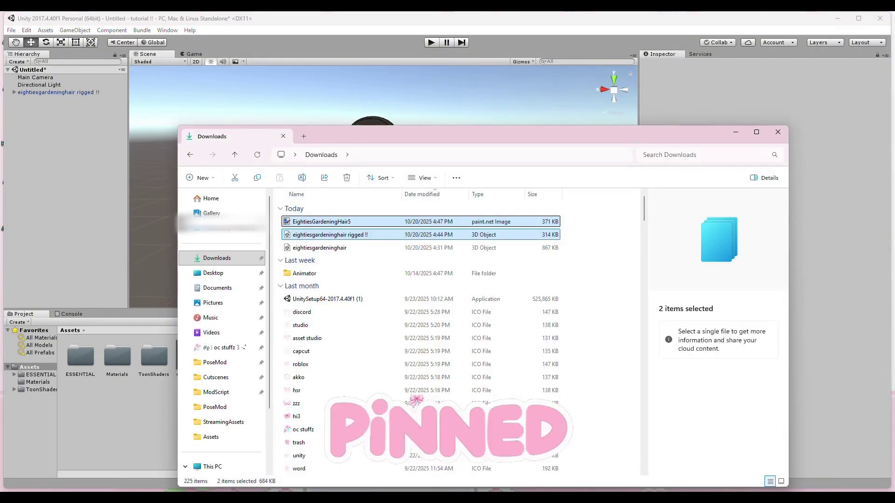
pyautogui.click(244, 255)
pyautogui.click(676, 160)
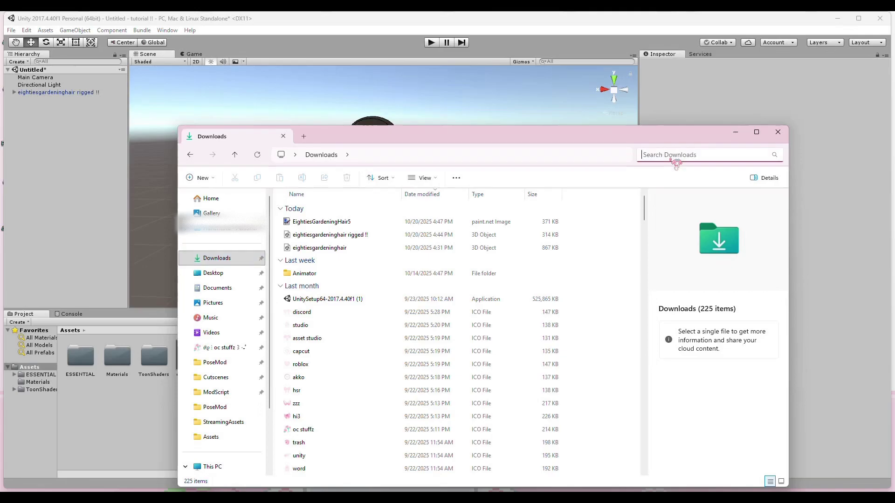
pyautogui.write('dynamicbone')
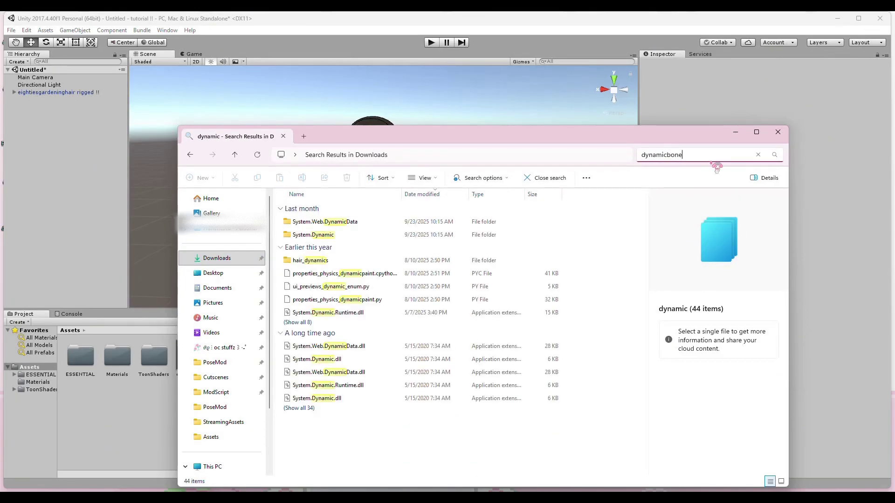
pyautogui.moveTo(584, 223); pyautogui.dragTo(509, 250)
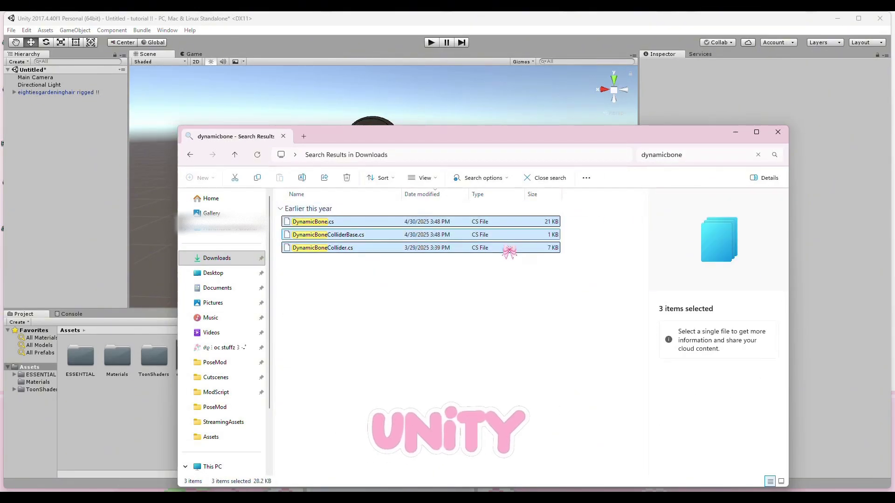
pyautogui.moveTo(365, 234); pyautogui.dragTo(131, 407)
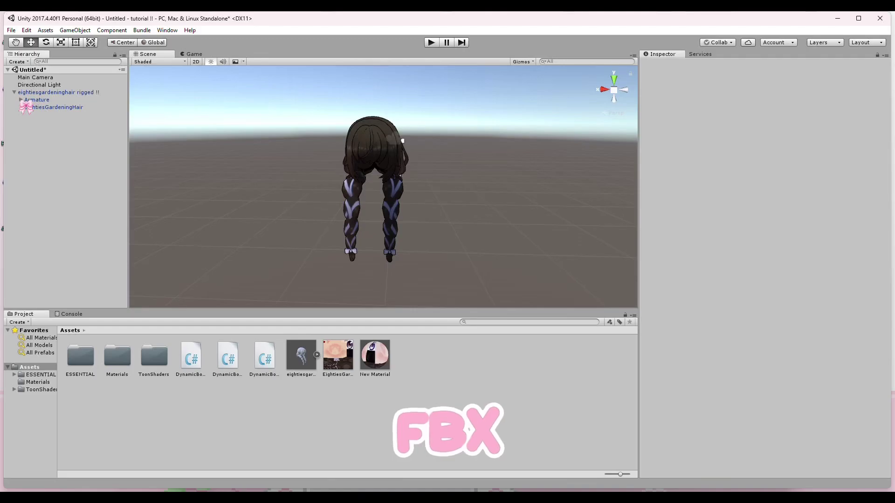
# - Expand the hair model's Armature along the right pigtail chain down to right pigtail.005 ( physics ) and widen the Hierarchy area
pyautogui.click(26, 107)
pyautogui.click(21, 100)
pyautogui.click(33, 142)
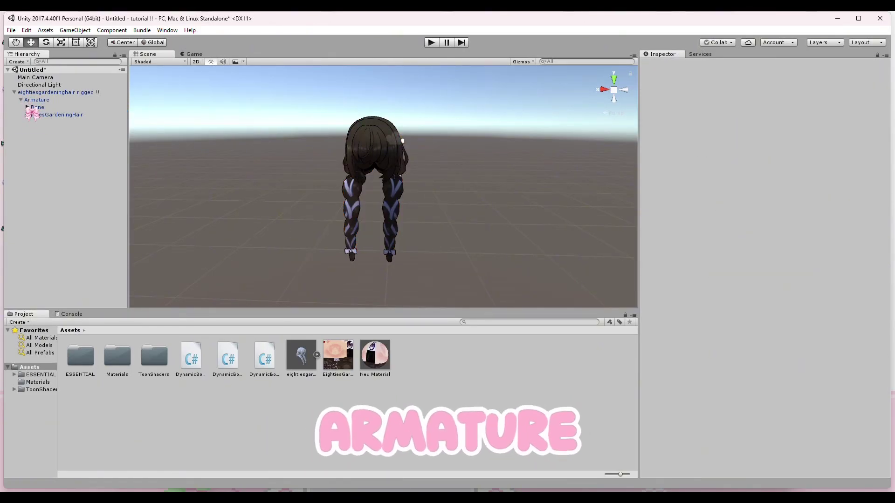
pyautogui.click(27, 107)
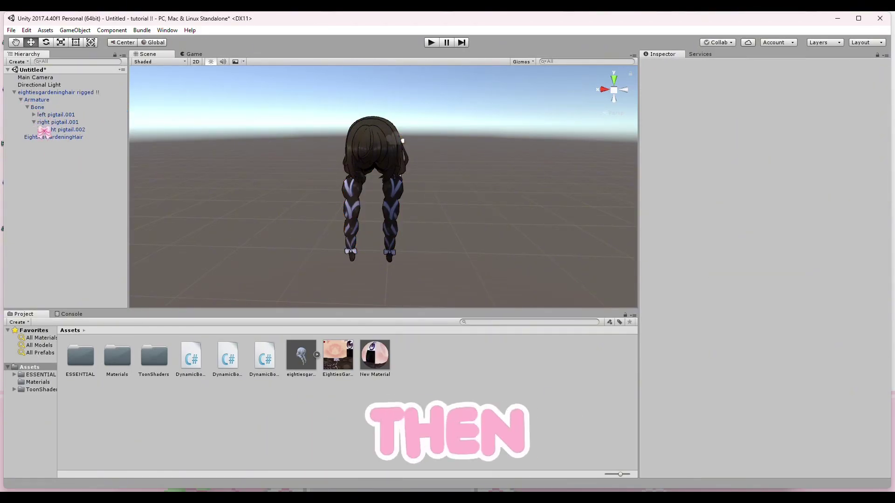
pyautogui.click(48, 142)
pyautogui.click(46, 137)
pyautogui.click(53, 144)
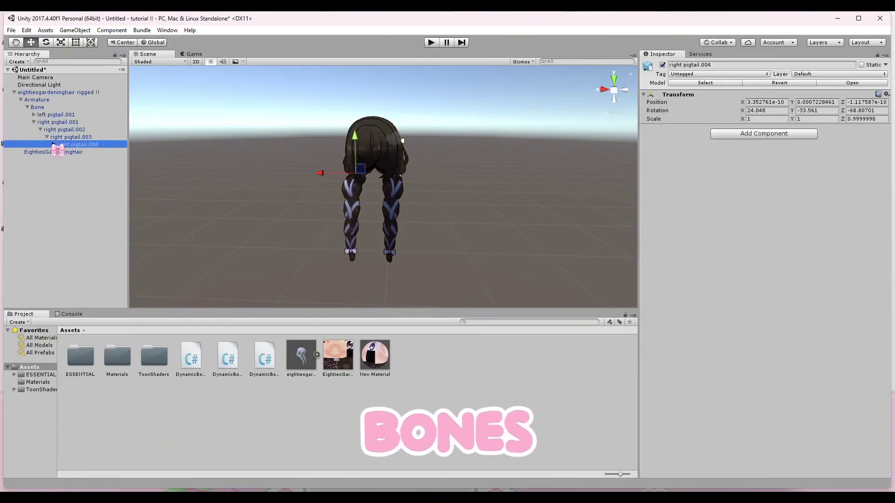
pyautogui.moveTo(129, 169); pyautogui.dragTo(146, 170)
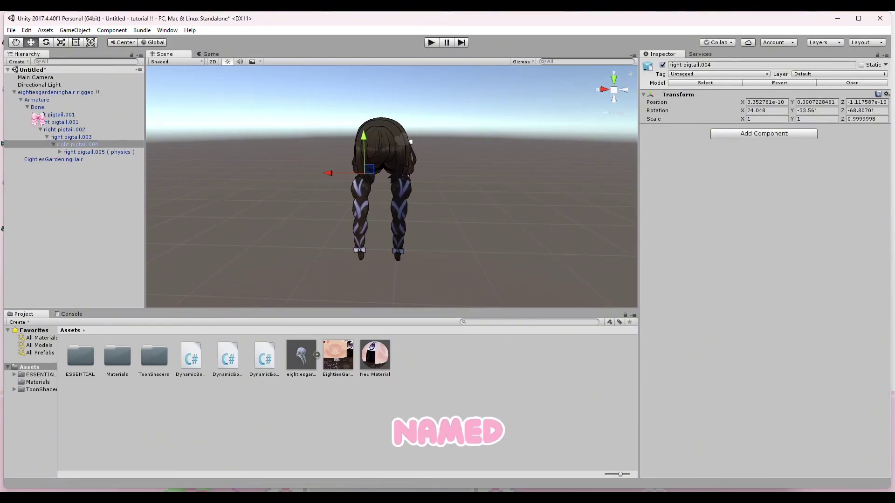
# - Expand the left pigtail chain down to left pigtail.005 ( physics ) and select that bone
pyautogui.click(34, 115)
pyautogui.click(41, 122)
pyautogui.click(51, 129)
pyautogui.click(47, 130)
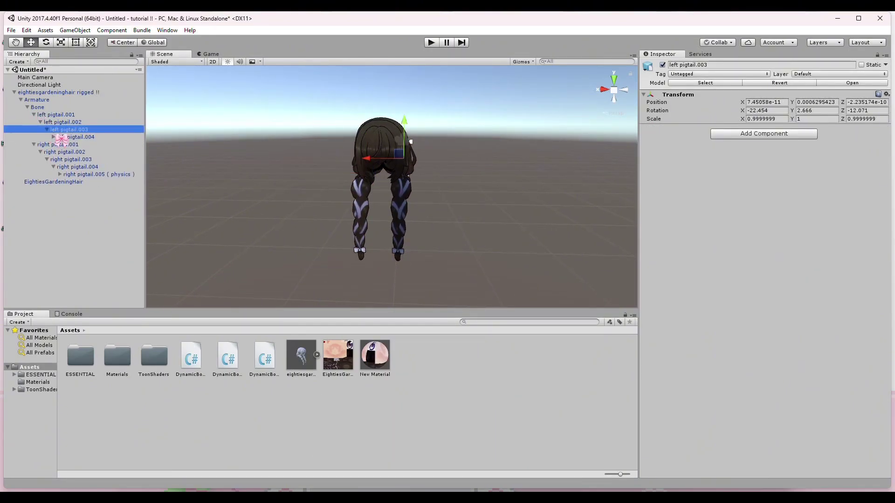
pyautogui.click(53, 137)
pyautogui.click(84, 145)
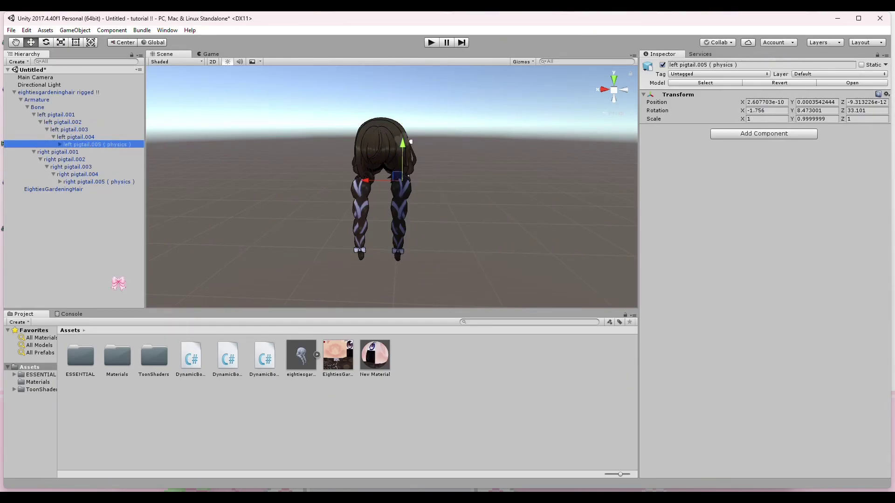
# - Add the DynamicBone script to left pigtail.005 ( physics ), assign that bone as Root and Reference Object, and set Inert to 0.85
pyautogui.click(197, 368)
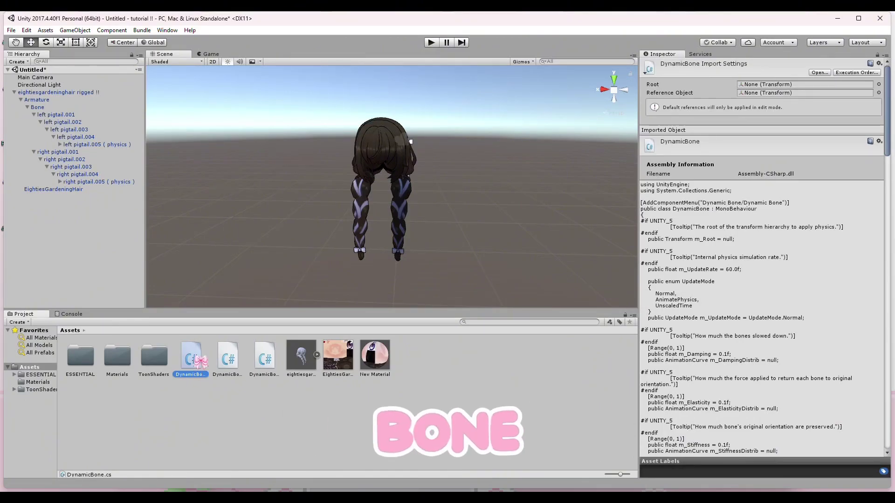
pyautogui.moveTo(197, 368); pyautogui.dragTo(96, 147)
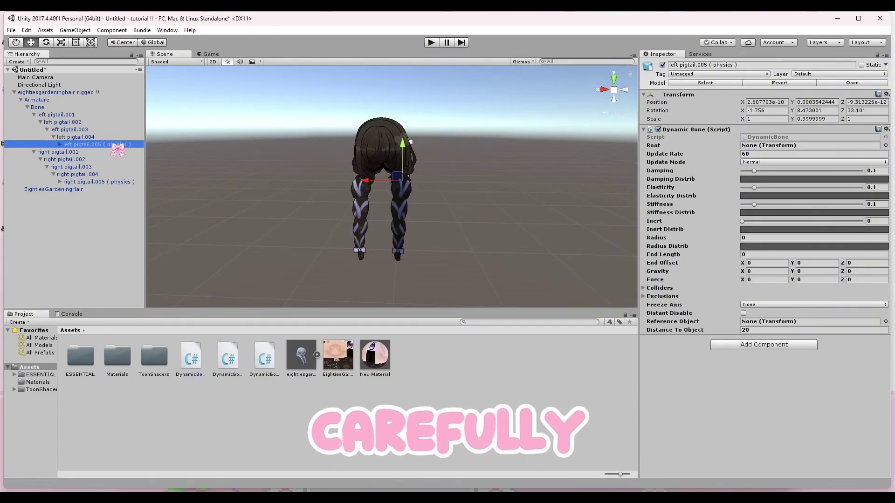
pyautogui.moveTo(118, 149); pyautogui.dragTo(771, 149)
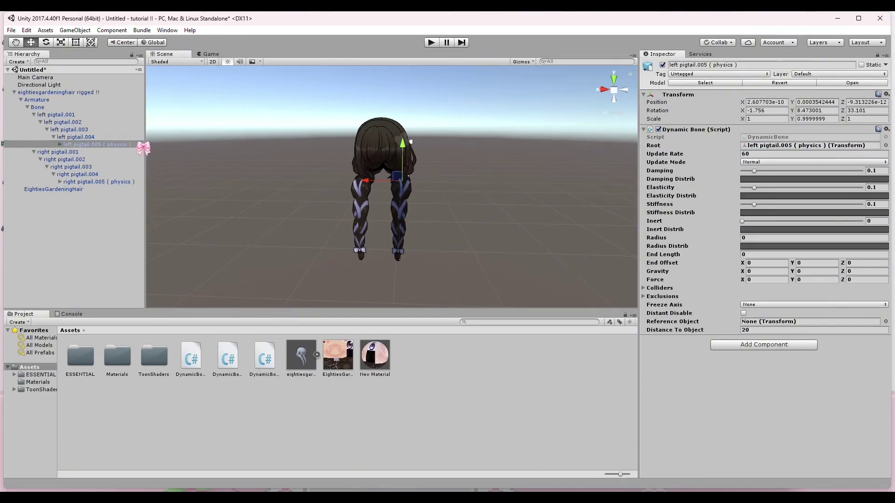
pyautogui.moveTo(142, 147); pyautogui.dragTo(769, 323)
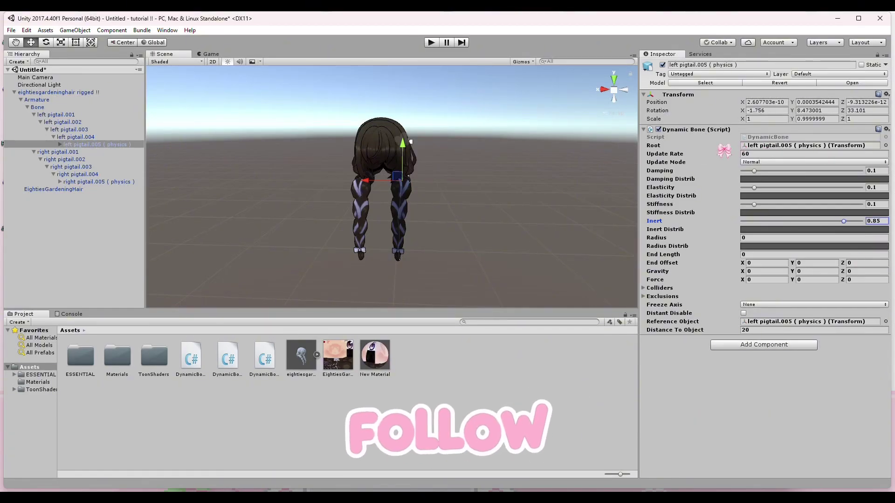
# - Copy the left bone's Dynamic Bone component and paste it as new onto right pigtail.005 ( physics )
pyautogui.click(886, 129)
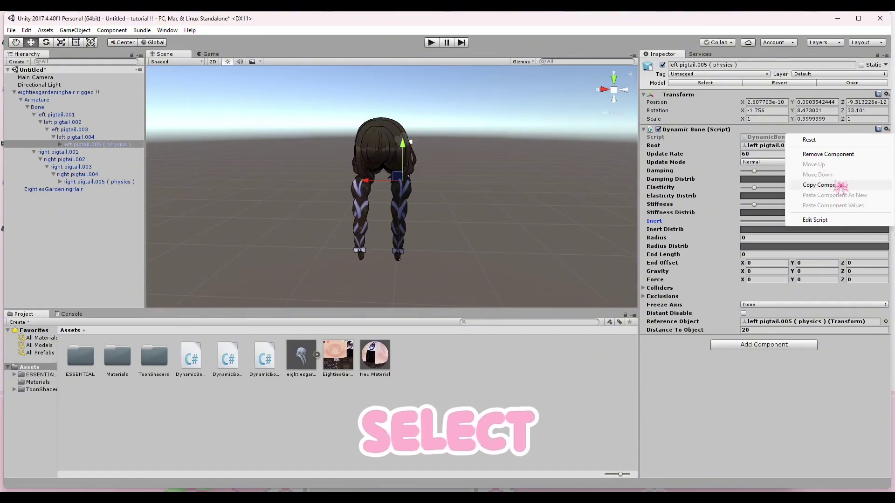
pyautogui.click(846, 187)
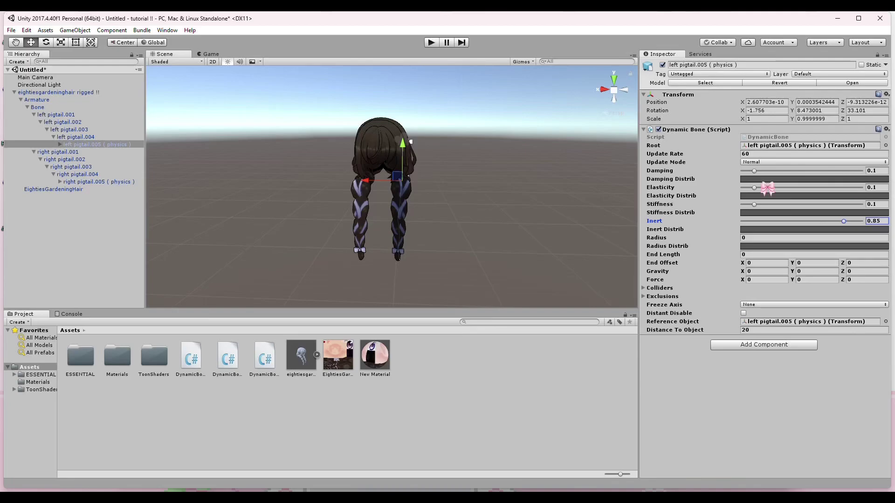
pyautogui.click(138, 183)
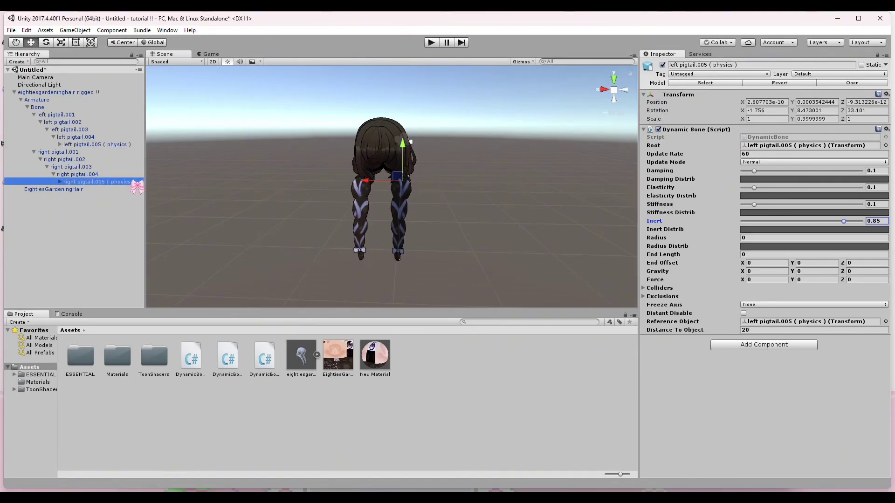
pyautogui.click(887, 94)
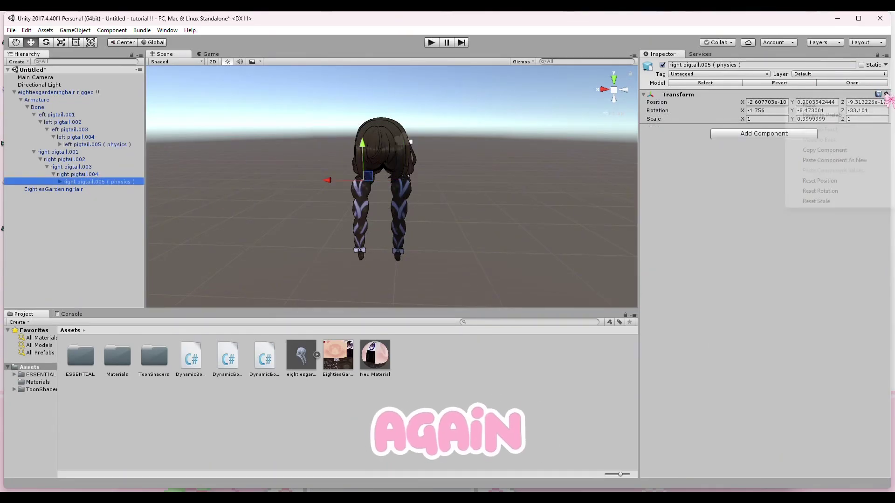
pyautogui.click(837, 161)
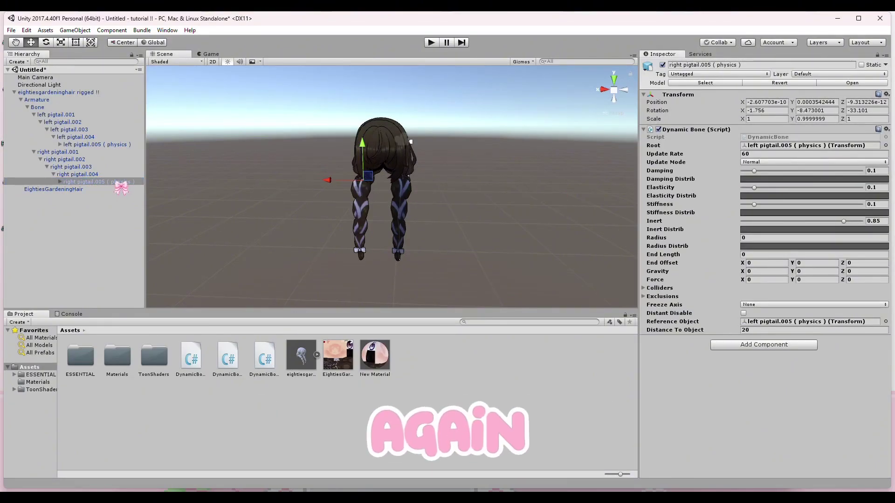
# - Assign right pigtail.005 ( physics ) as both Root and Reference Object of its own Dynamic Bone component
pyautogui.moveTo(121, 183); pyautogui.dragTo(764, 146)
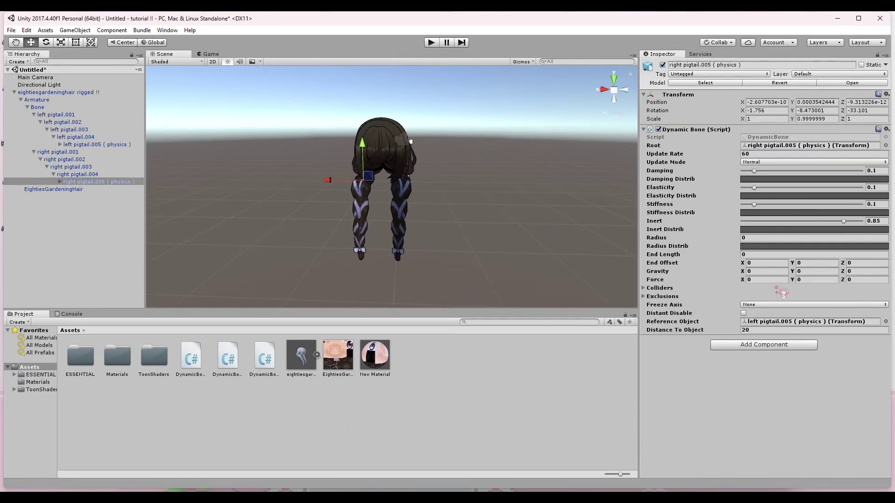
pyautogui.moveTo(786, 321); pyautogui.dragTo(786, 321)
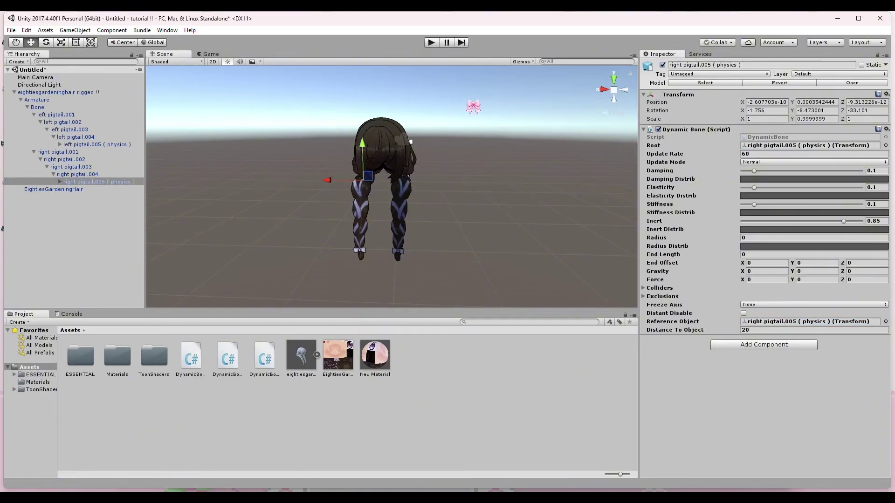
pyautogui.click(509, 202)
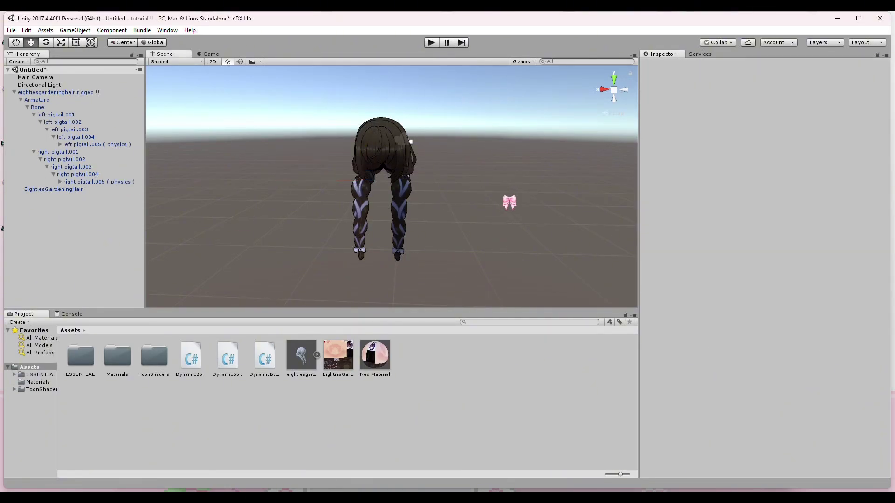
# - Test the pigtail physics in Play mode by moving eightiesgardeninghair rigged !! around in the Scene view, and stop playback
pyautogui.click(432, 43)
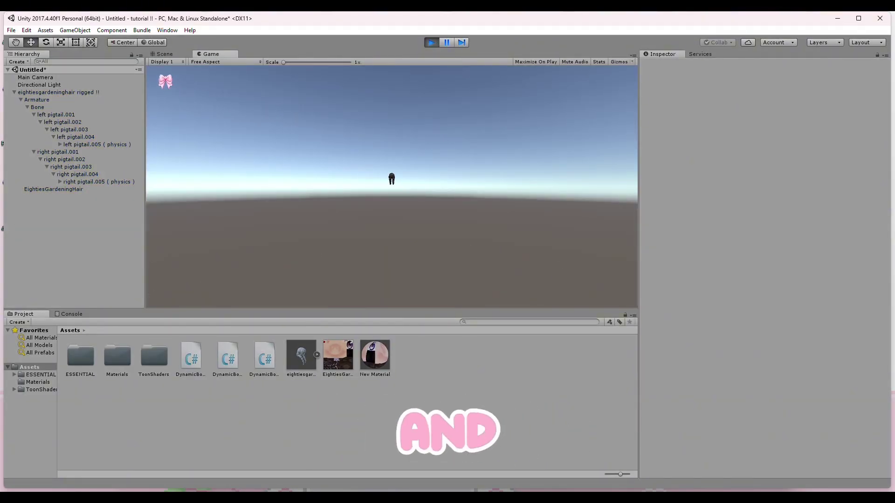
pyautogui.click(175, 55)
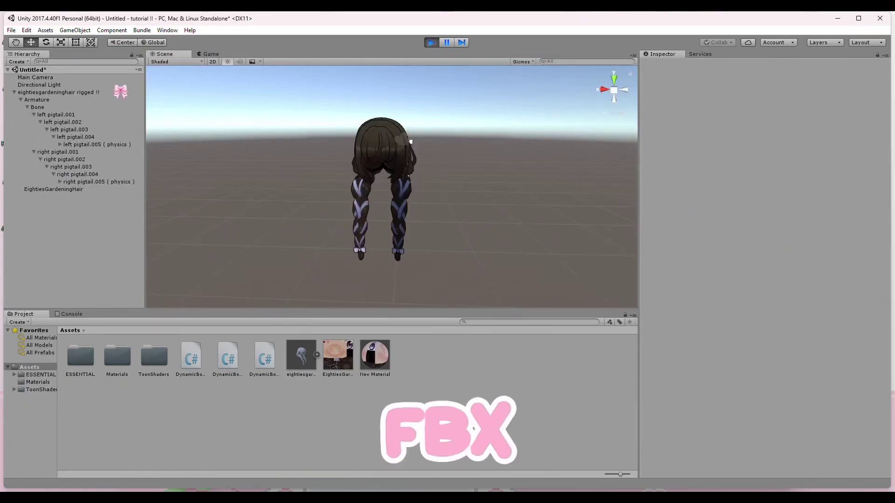
pyautogui.click(92, 93)
pyautogui.keyDown('alt'); pyautogui.moveTo(531, 210); pyautogui.dragTo(399, 216); pyautogui.keyUp('alt')
pyautogui.moveTo(399, 180); pyautogui.dragTo(323, 226)
pyautogui.moveTo(207, 237); pyautogui.dragTo(405, 176)
pyautogui.moveTo(417, 223)
pyautogui.mouseDown()
pyautogui.moveTo(437, 174)
pyautogui.moveTo(415, 225)
pyautogui.mouseUp()
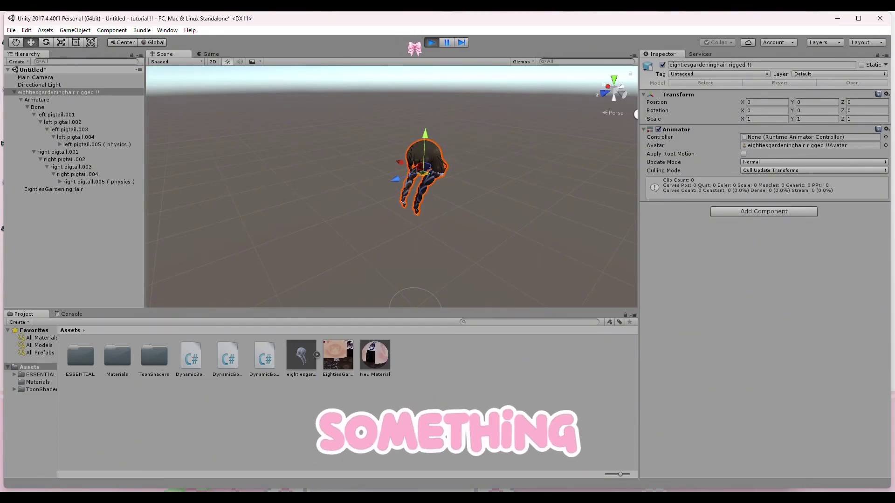
pyautogui.click(432, 43)
pyautogui.click(509, 194)
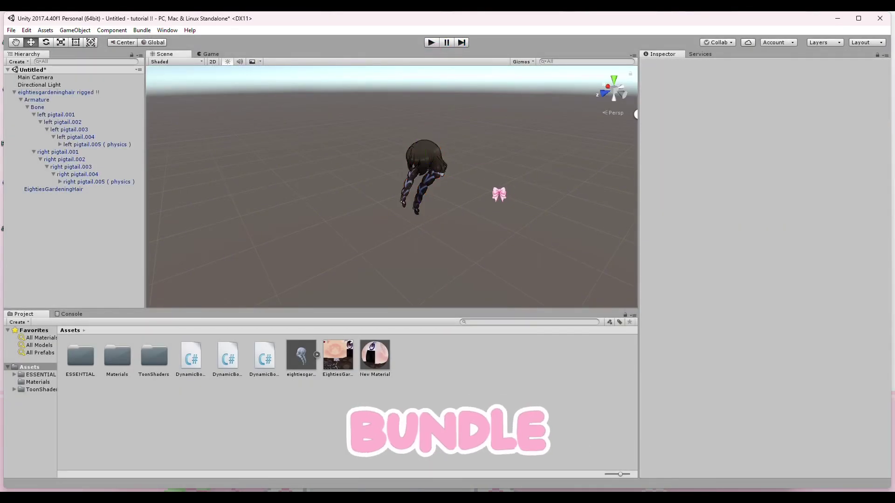
# - Create an empty object in the Hierarchy and set its position to 0, 0, 0
pyautogui.keyDown('alt'); pyautogui.moveTo(509, 194); pyautogui.dragTo(582, 203); pyautogui.keyUp('alt')
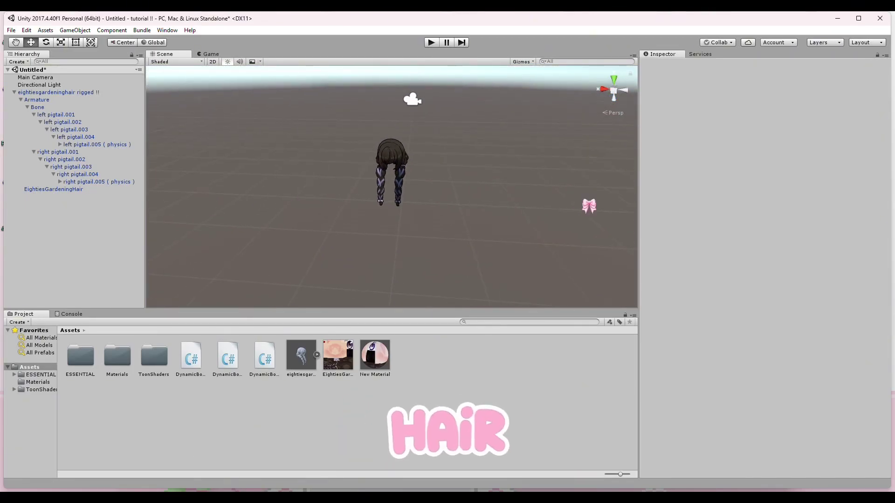
pyautogui.click(14, 92)
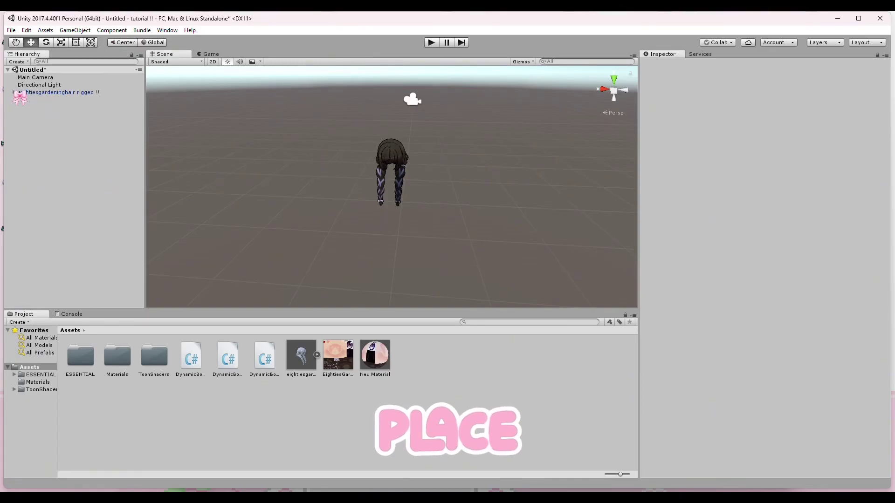
pyautogui.rightClick(58, 166)
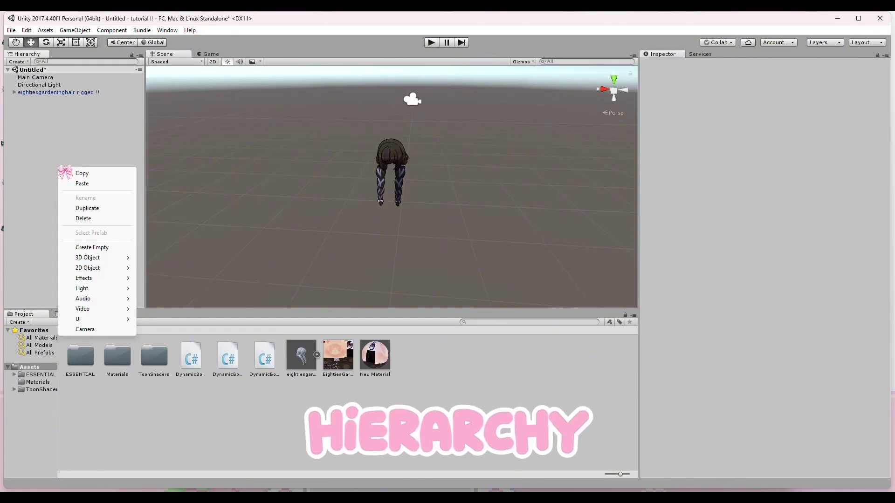
pyautogui.click(113, 249)
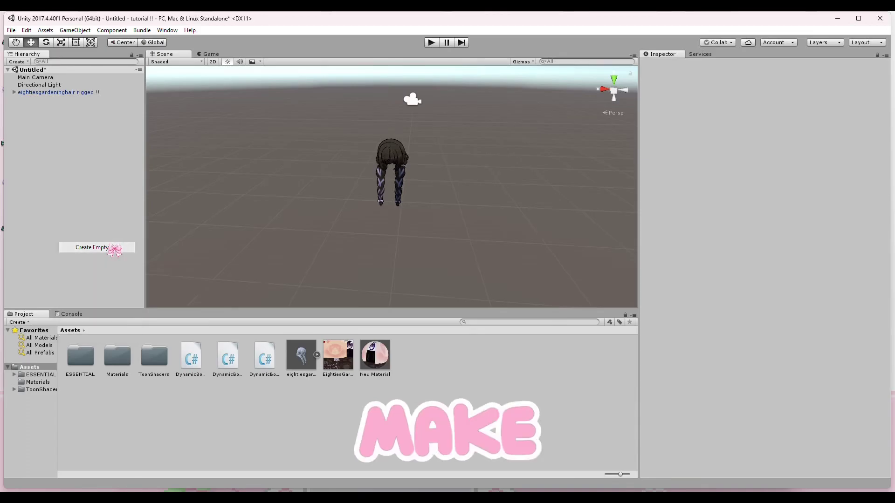
pyautogui.click(781, 95)
pyautogui.write('0')
pyautogui.press('Tab')
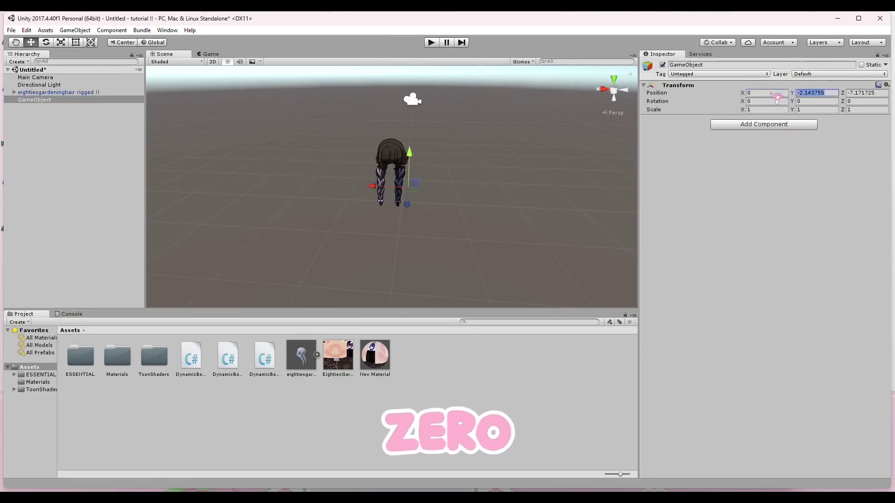
pyautogui.write('0')
pyautogui.press('Tab')
pyautogui.write('0')
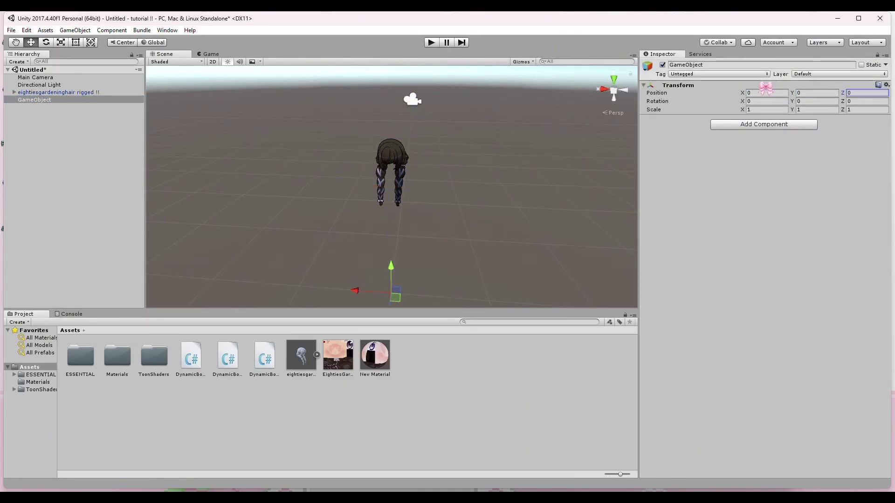
# - Rename the empty GameObject as "eightiesgardeninghair rigged !!" by copying the hair model's name
pyautogui.click(56, 92)
pyautogui.click(733, 66)
pyautogui.press('super+c')
pyautogui.click(52, 100)
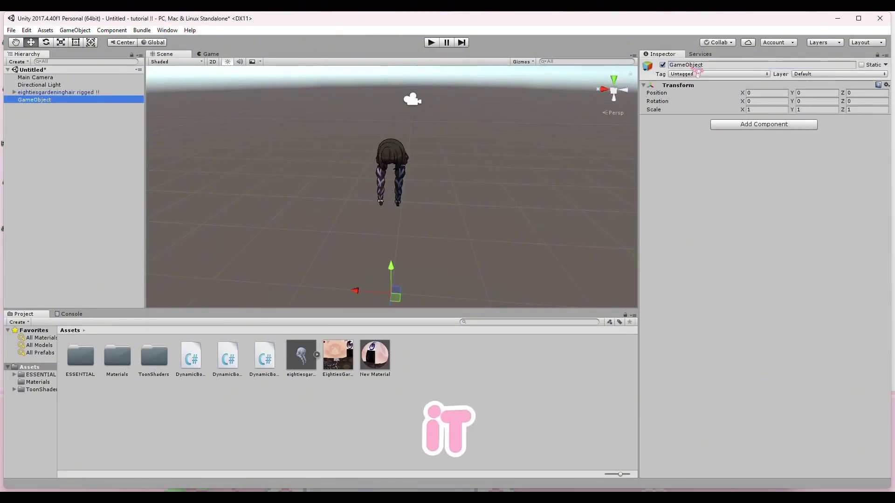
pyautogui.click(695, 65)
pyautogui.hotkey('ctrl', 'v')
pyautogui.click(136, 168)
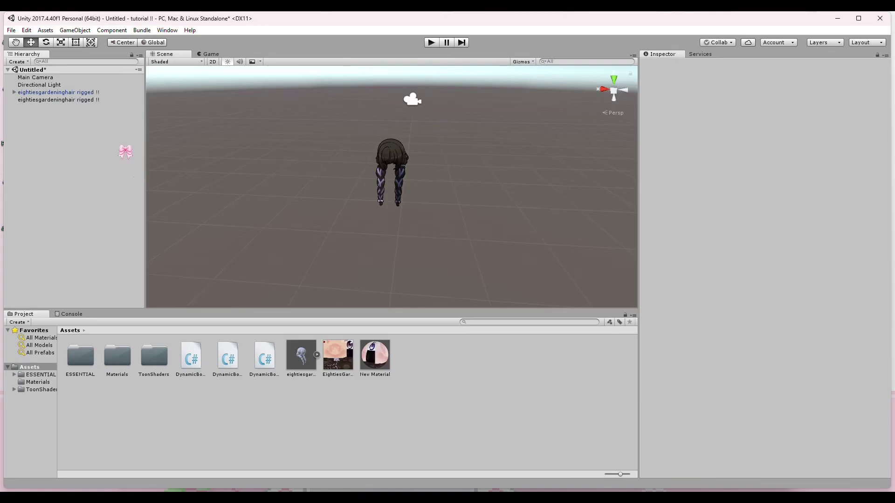
# - Parent the hair model to the empty object of the same name and save that parent as a prefab in Assets
pyautogui.click(93, 93)
pyautogui.moveTo(98, 97); pyautogui.dragTo(90, 100)
pyautogui.click(90, 120)
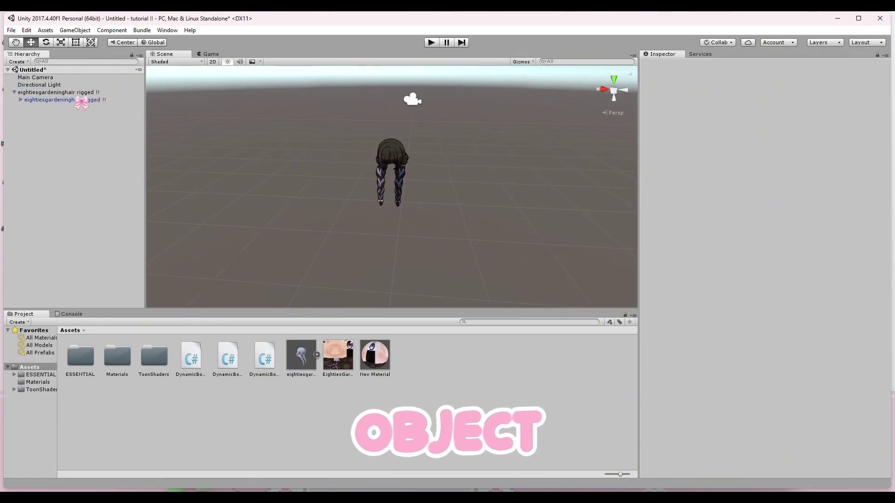
pyautogui.click(14, 92)
pyautogui.moveTo(48, 93); pyautogui.dragTo(525, 383)
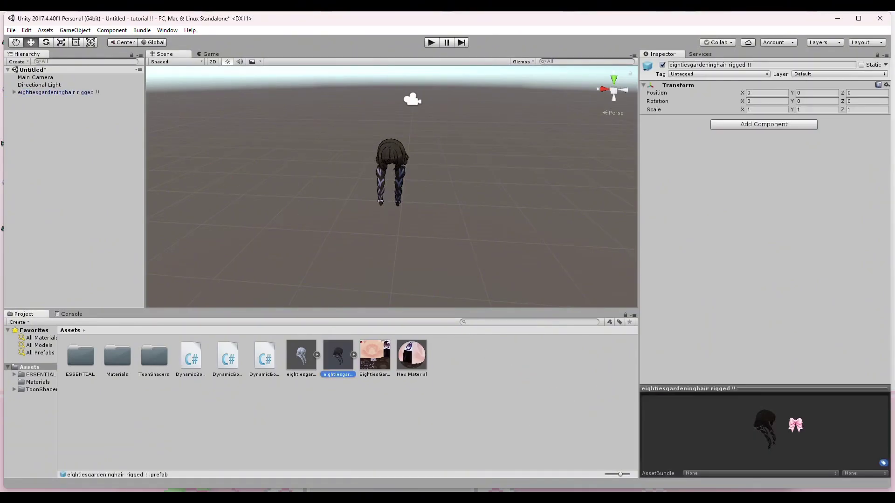
# - Assign the prefab a new AssetBundle named "eightiesgardeninghair bundled !!" with the variant unity3d, and build the bundle
pyautogui.click(830, 474)
pyautogui.click(782, 461)
pyautogui.write('eightiesgardeninghair bundled !!')
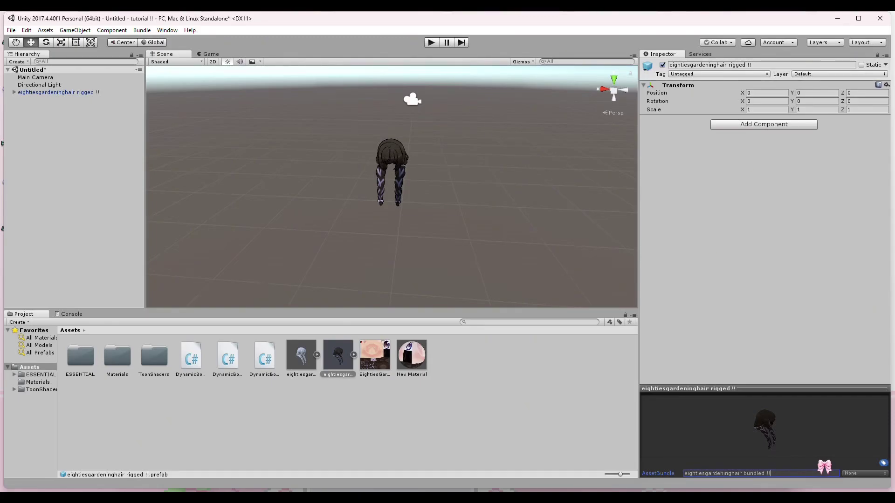
pyautogui.press('Return')
pyautogui.click(864, 473)
pyautogui.click(862, 460)
pyautogui.write('unity3d')
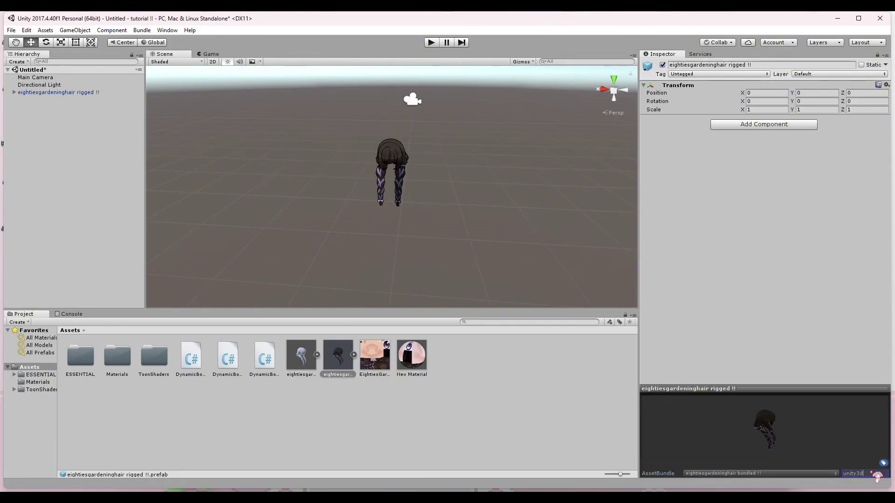
pyautogui.click(155, 30)
pyautogui.click(150, 40)
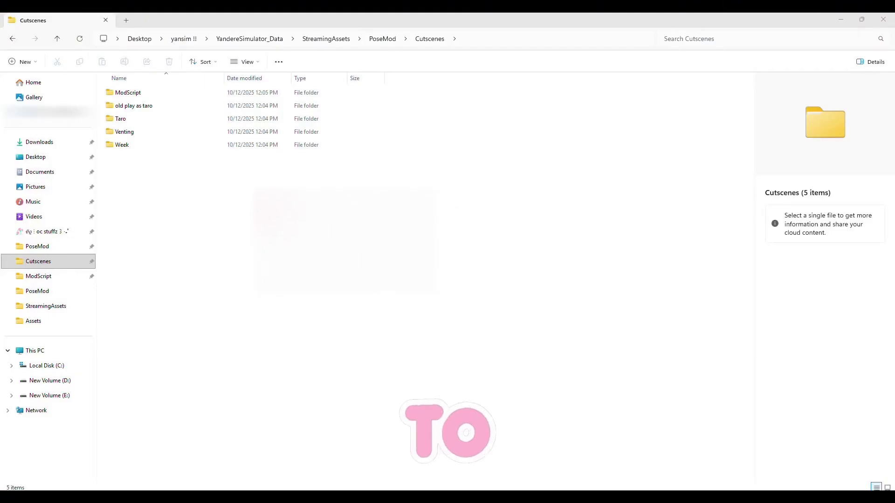
# - In File Explorer, create a text document named "physics tutorial !!" in PoseMod's Cutscenes folder
pyautogui.rightClick(262, 212)
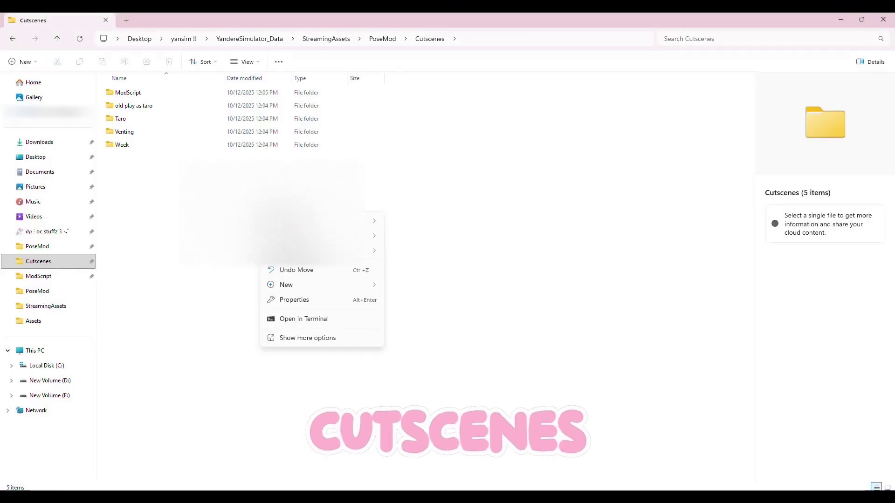
pyautogui.moveTo(294, 288)
pyautogui.click(432, 408)
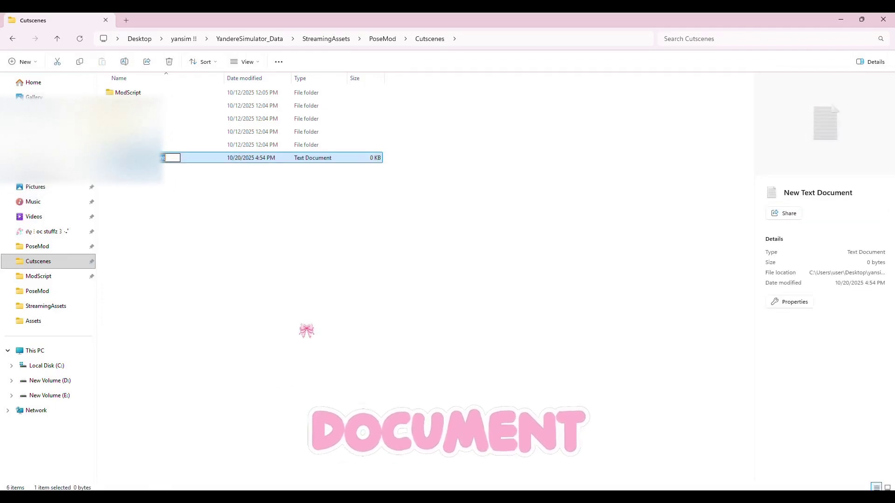
pyautogui.write('physics tutorial !!')
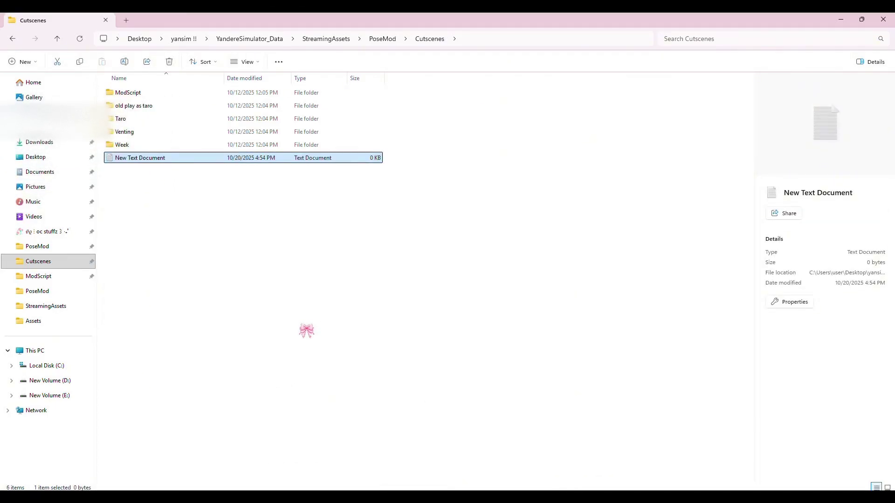
pyautogui.press('Return')
# - Enter YanHair:0, AssetBundle.CreateFromFile:PoseMod/filename.unity3d, AssetBundle.LoadAsync:name, AssetBundle.Unload, NewAsset:newname, DeliYanHair:newname and RefLocalPosition:newname:0:-1.44:0.02 as lines in the new text document
pyautogui.doubleClick(266, 159)
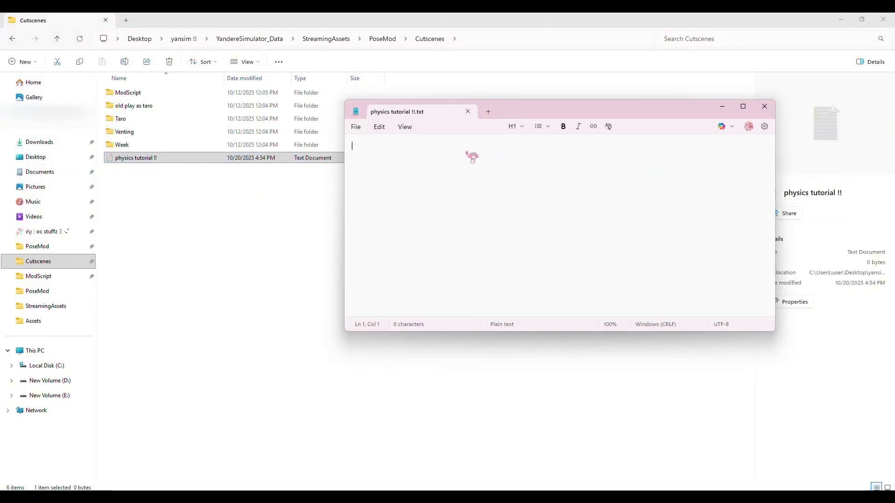
pyautogui.hotkey('ctrl', '+')
pyautogui.hotkey('ctrl', '+')
pyautogui.hotkey('ctrl', '+')
pyautogui.hotkey('ctrl', '+')
pyautogui.hotkey('ctrl', '+')
pyautogui.write('YanHair:0 AssetBundle.CreateFromFile:PoseMod/filename.unity3d AssetBundle.LoadAsync:name AssetBundle.Unload NewAsset:newname DeliYanHair:newname RefLocalPosition:newname:0:-1.44:0.02')
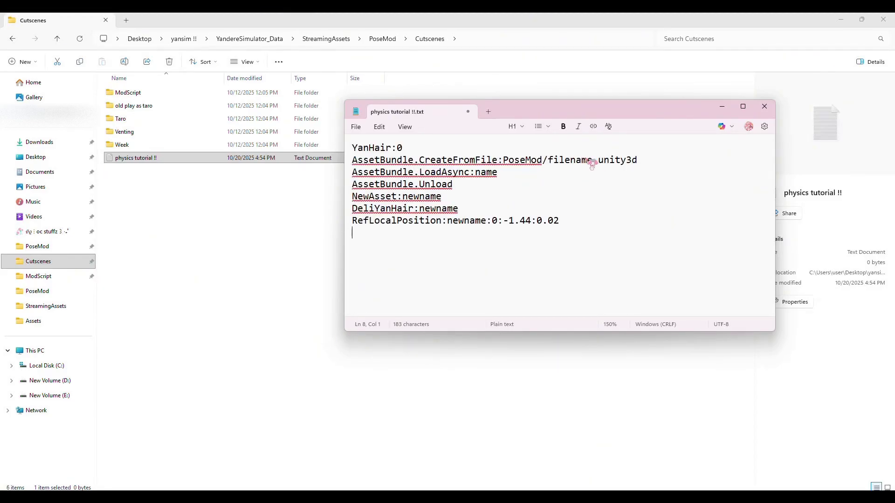
# - Replace "filename" in the AssetBundle.CreateFromFile line with the bundle name "eightiesgardeninghair bundled !!"
pyautogui.doubleClick(593, 163)
pyautogui.press('super+v')
pyautogui.scroll(-1, 609, 299)
pyautogui.click(610, 310)
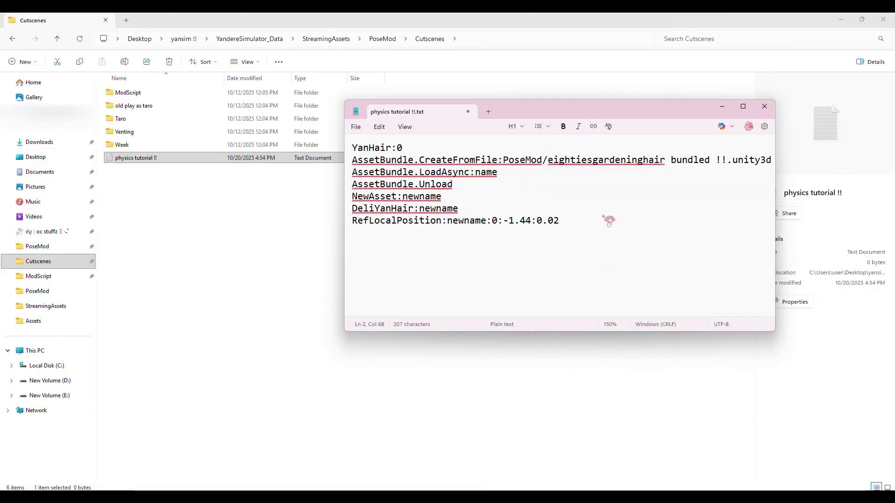
# - Replace "name" in the AssetBundle.LoadAsync line with "eightiesgardeninghair rigged !!"
pyautogui.press('super+v')
pyautogui.scroll(-1, 608, 298)
pyautogui.click(592, 301)
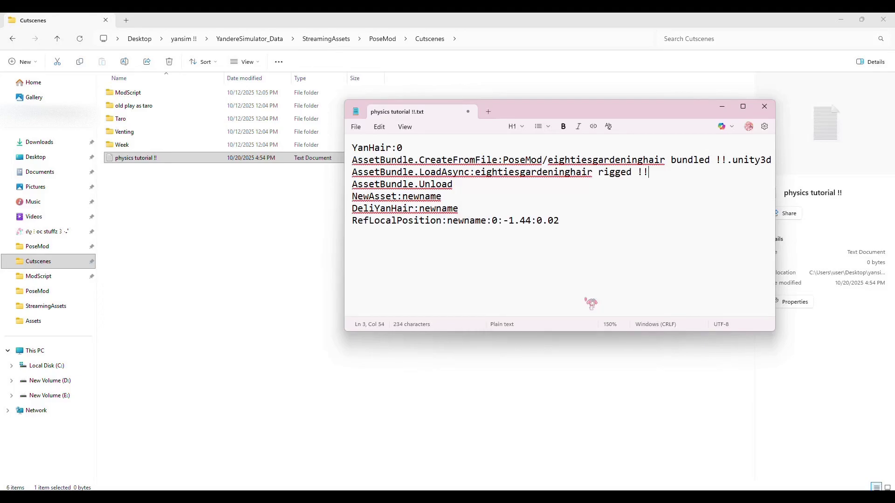
# - Replace "newname" in the NewAsset, DeliYanHair and RefLocalPosition lines with "eightiesgardeninghair", and save and close the script
pyautogui.doubleClick(633, 164)
pyautogui.hotkey('ctrl', 'c')
pyautogui.doubleClick(422, 196)
pyautogui.hotkey('ctrl', 'v')
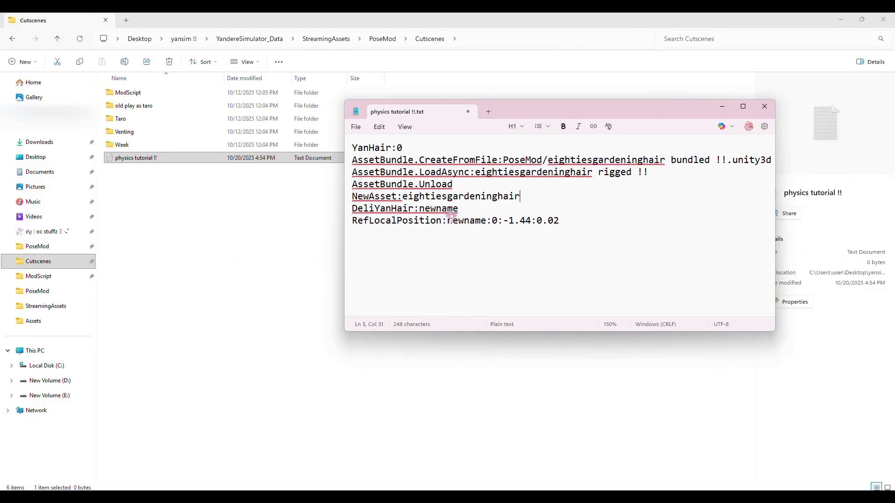
pyautogui.doubleClick(438, 208)
pyautogui.hotkey('ctrl', 'v')
pyautogui.doubleClick(465, 221)
pyautogui.hotkey('ctrl', 'v')
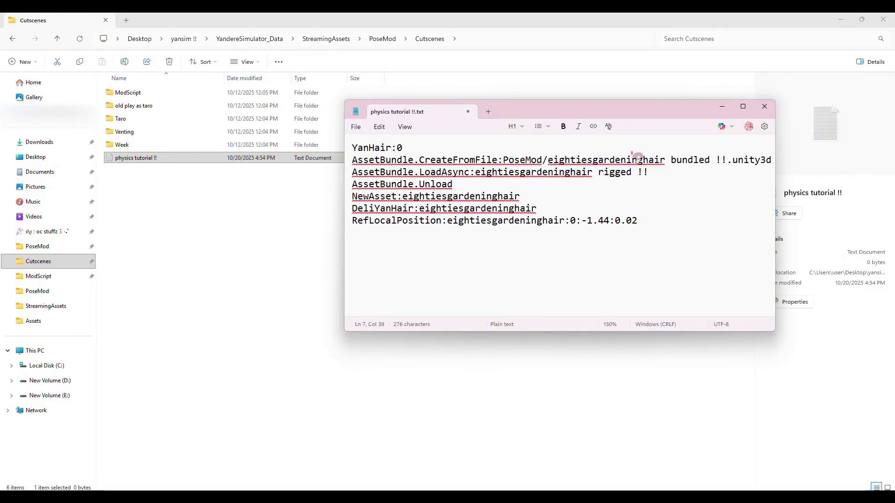
pyautogui.click(468, 112)
pyautogui.press('Return')
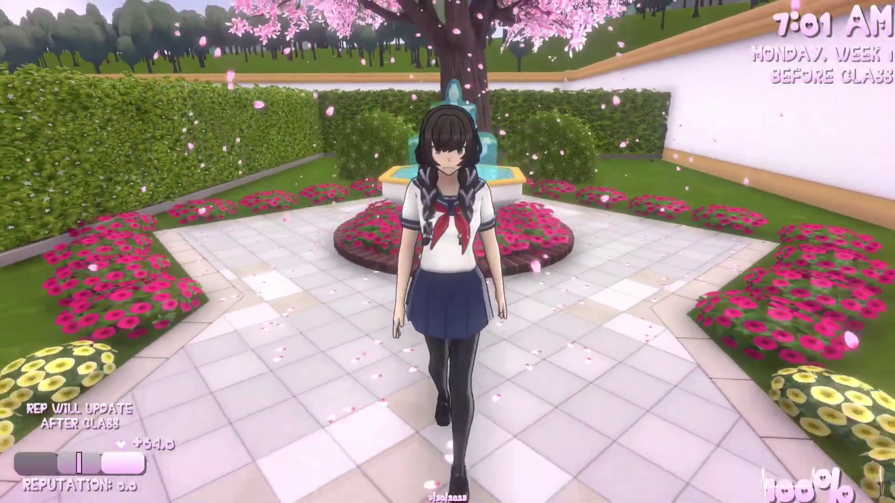
# - In Yandere Simulator, walk the character around near the fountain and switch the phone camera to selfie mode to examine the pigtail physics
pyautogui.press('w')
pyautogui.press('s')
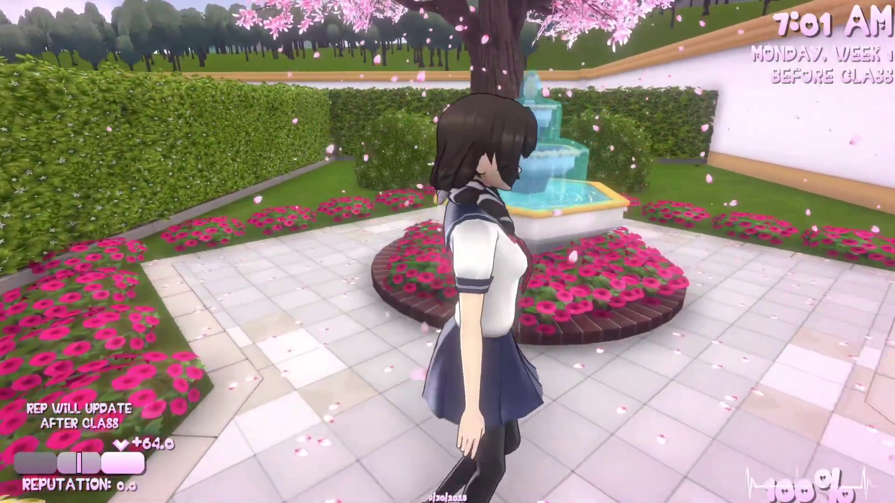
pyautogui.press('a')
pyautogui.press('w')
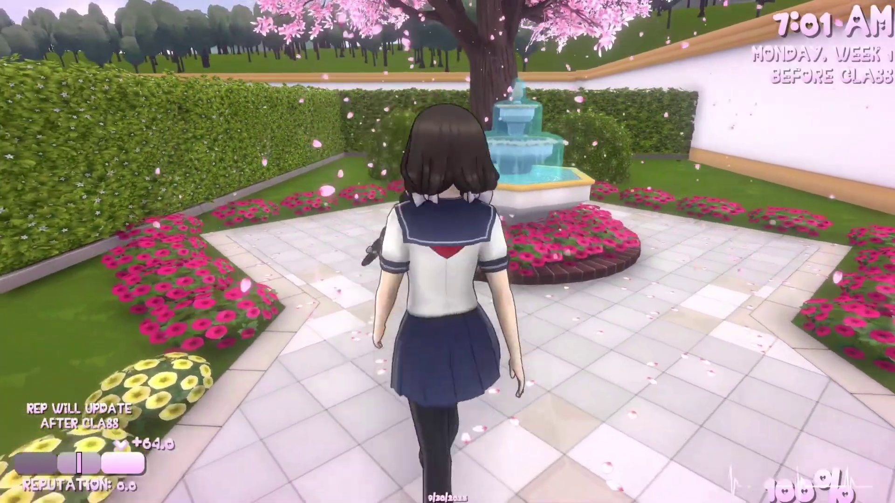
pyautogui.press('d')
pyautogui.press('s')
pyautogui.rightClick(447, 252)
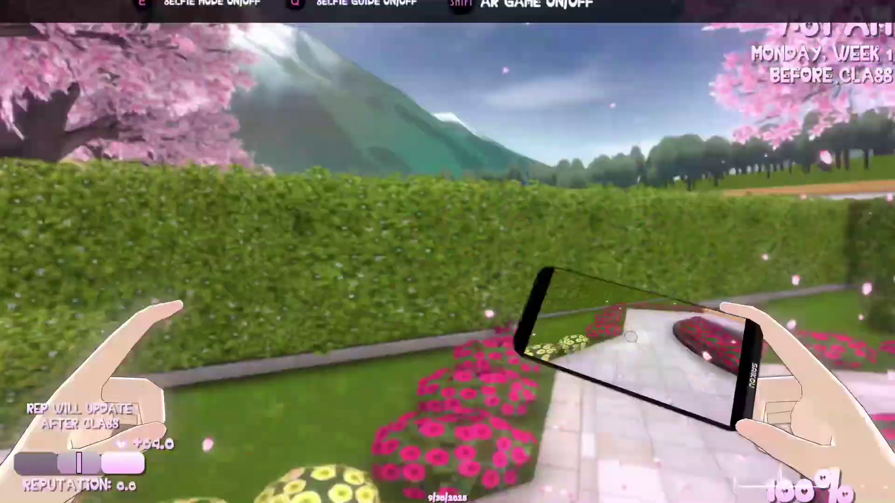
pyautogui.press('e')
pyautogui.press('d')
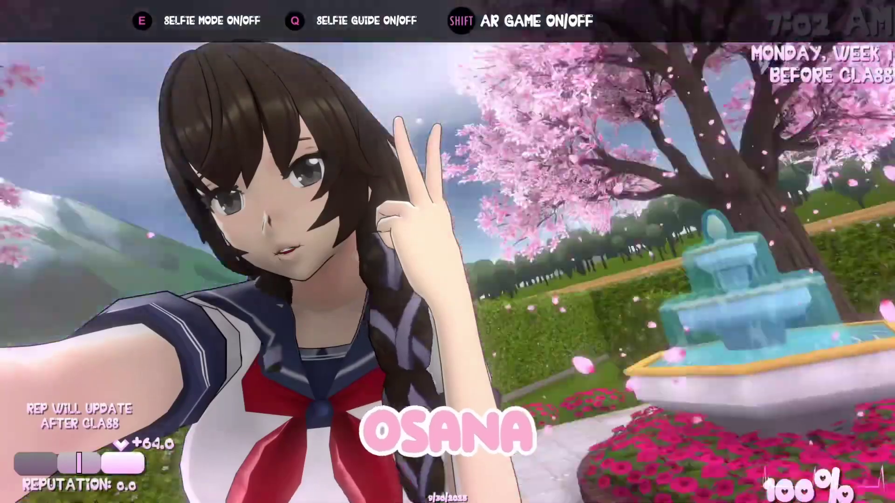
pyautogui.press('d')
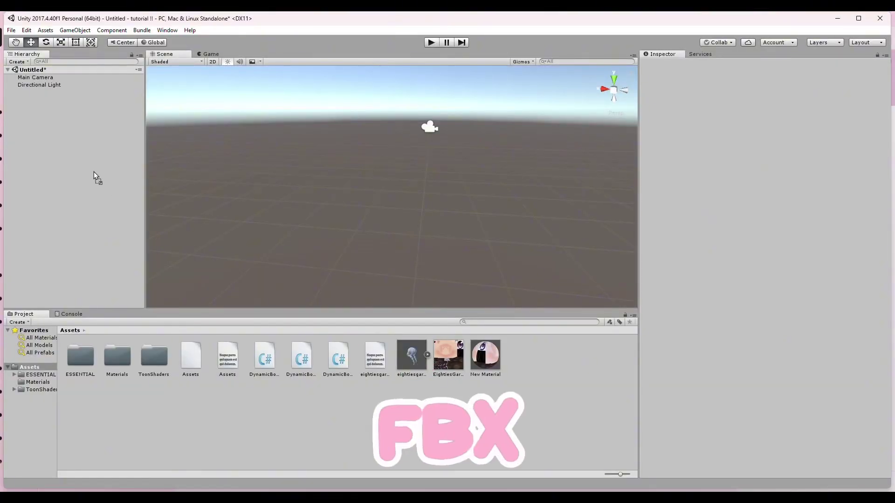
# - In Unity, place the rigged eightiesgardeninghair model in the empty scene and apply New Material to it
pyautogui.moveTo(93, 175); pyautogui.dragTo(96, 174)
pyautogui.click(285, 189)
pyautogui.scroll(5, 287, 189)
pyautogui.moveTo(286, 190); pyautogui.dragTo(298, 164, button='right')
pyautogui.scroll(-3, 298, 165)
pyautogui.moveTo(485, 356); pyautogui.dragTo(417, 152)
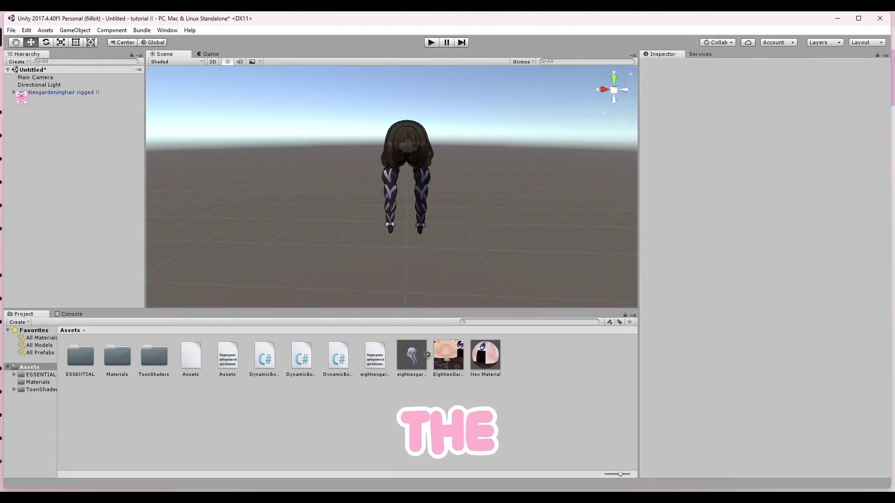
# - Expand the hair's Armature down through both pigtail bone chains to the left and right pigtail.005 ( physics ) bones
pyautogui.click(21, 99)
pyautogui.click(27, 108)
pyautogui.click(34, 115)
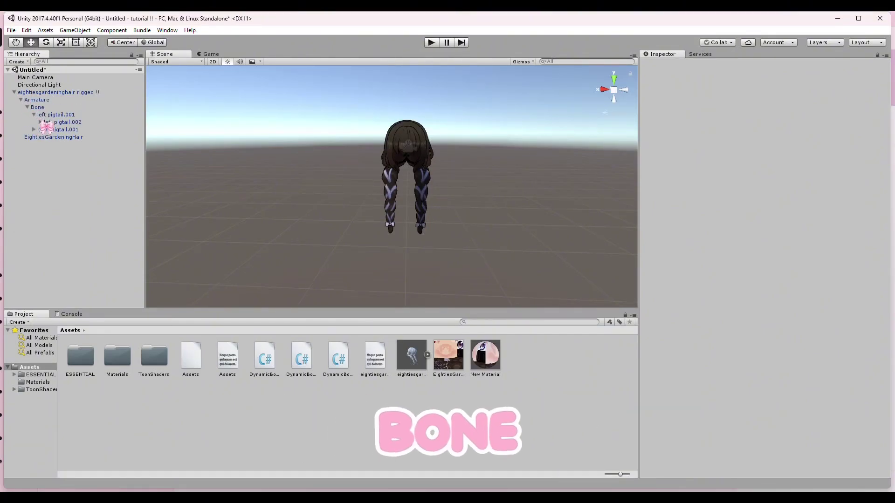
pyautogui.click(41, 122)
pyautogui.click(47, 129)
pyautogui.click(54, 137)
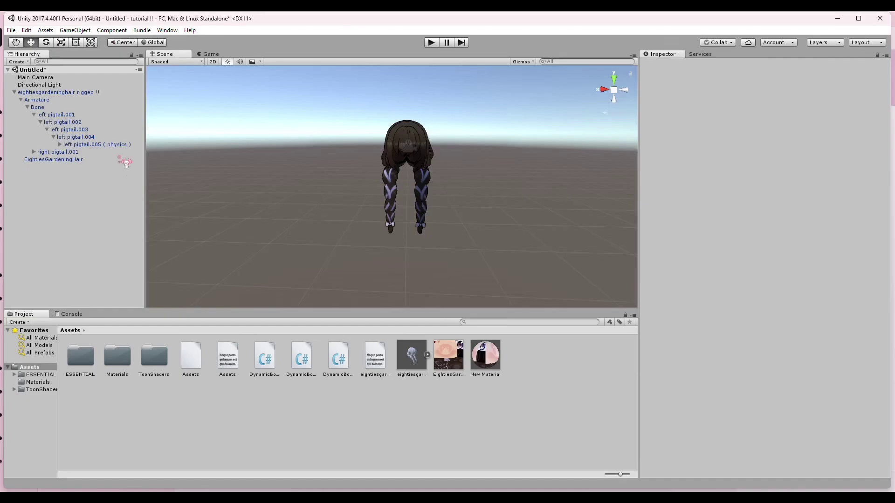
pyautogui.click(33, 152)
pyautogui.click(40, 160)
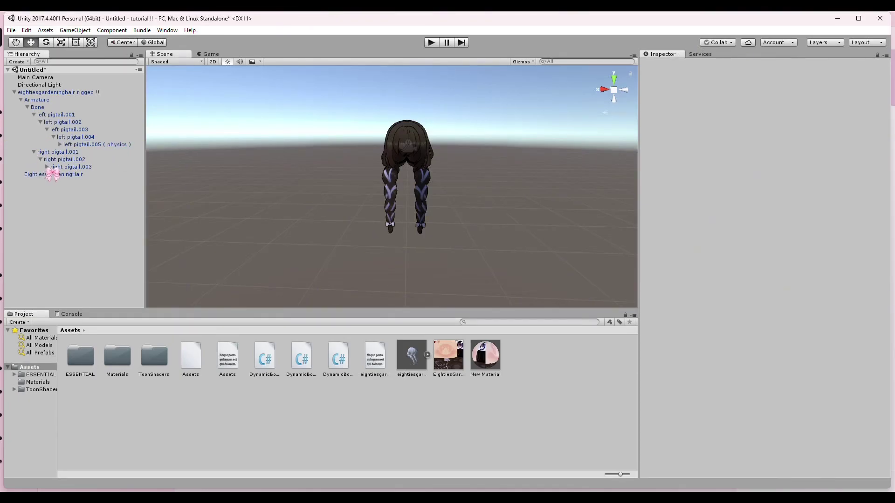
pyautogui.click(47, 167)
pyautogui.click(53, 174)
# - Give left pigtail.005 ( physics ) a Dynamic Bone with itself as Root and Reference Object, Damping 1 and Inert 0.85
pyautogui.click(107, 145)
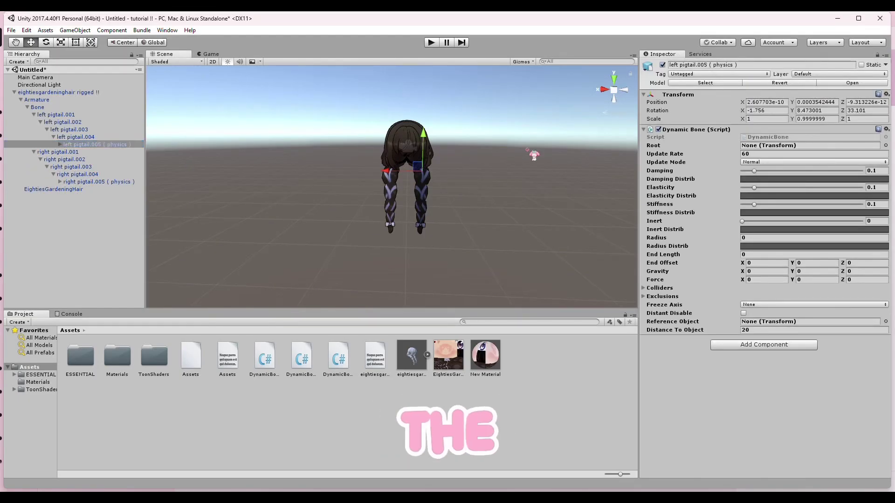
pyautogui.moveTo(136, 146); pyautogui.dragTo(824, 322)
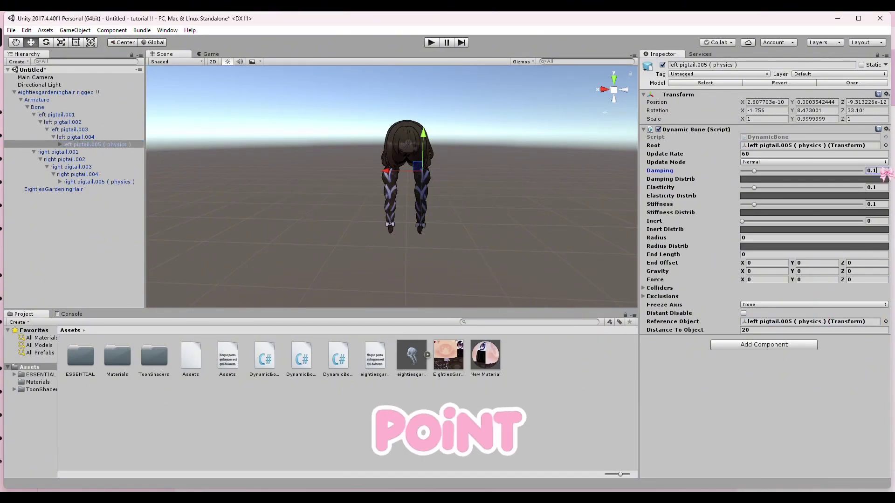
pyautogui.write('.85')
pyautogui.press('Return')
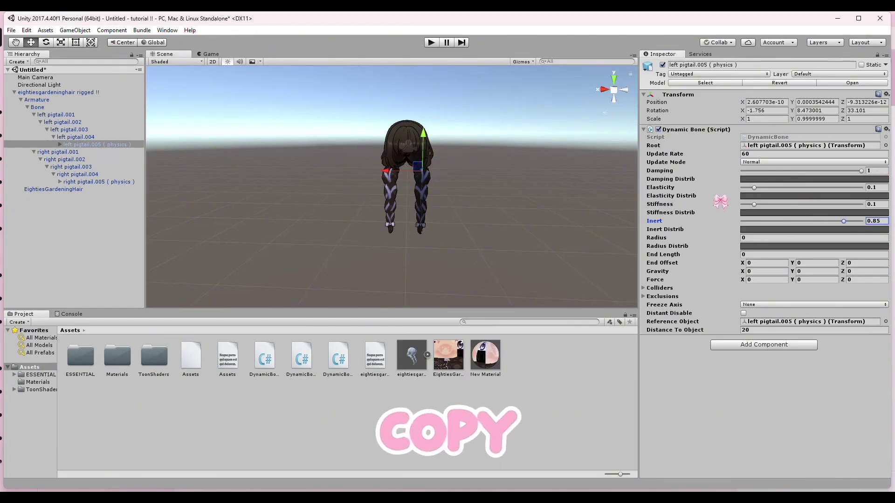
# - Copy the Dynamic Bone component onto right pigtail.005 ( physics ) as a new component, with that right bone as Root and Reference Object
pyautogui.click(887, 129)
pyautogui.click(840, 206)
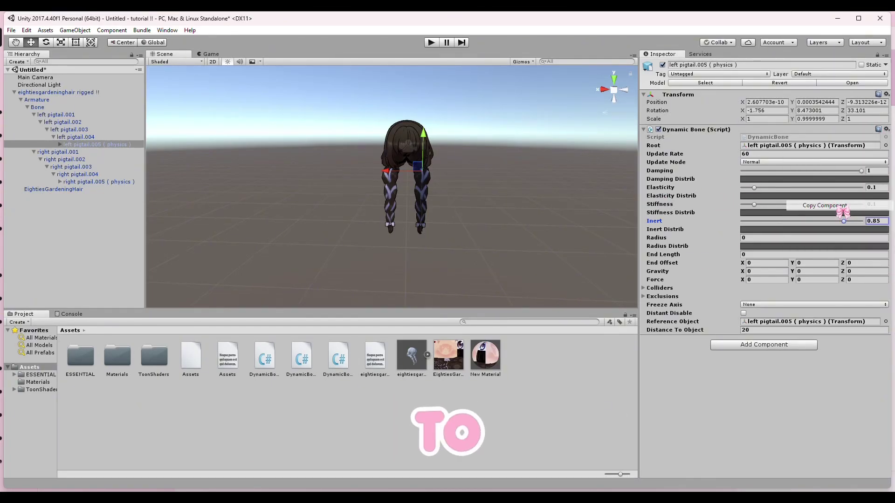
pyautogui.click(140, 182)
pyautogui.click(887, 94)
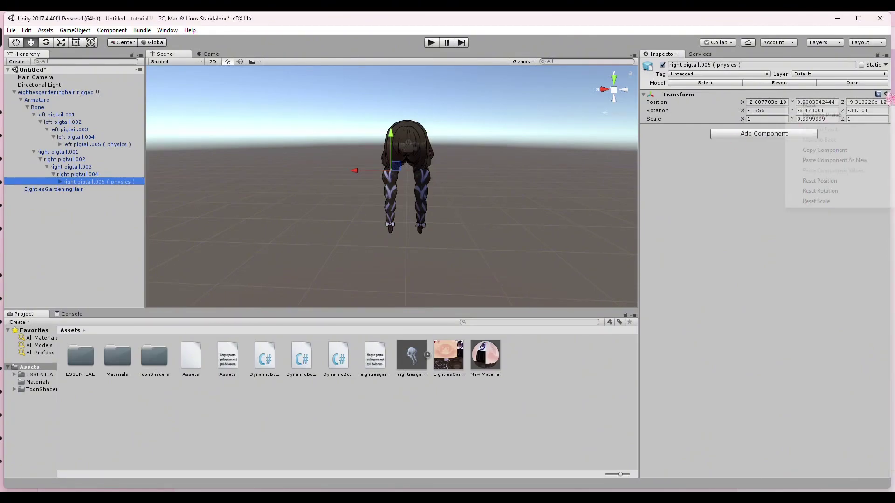
pyautogui.click(859, 160)
pyautogui.moveTo(136, 183); pyautogui.dragTo(814, 145)
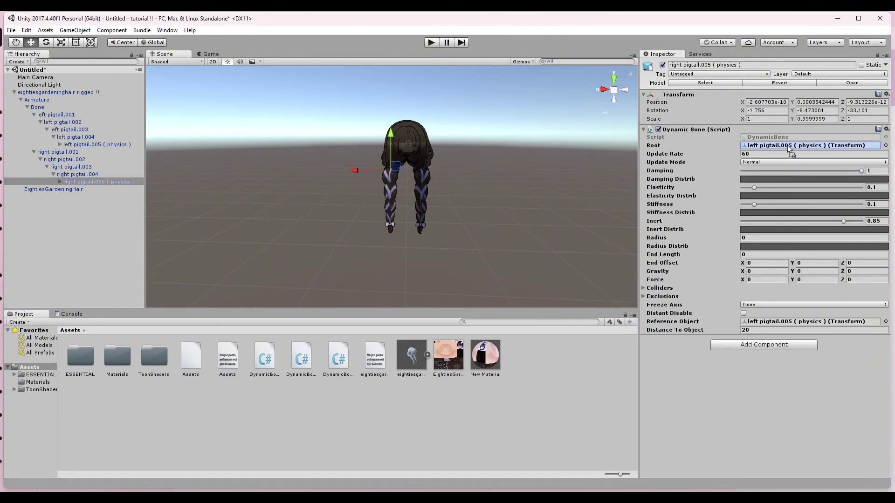
pyautogui.moveTo(136, 186); pyautogui.dragTo(820, 322)
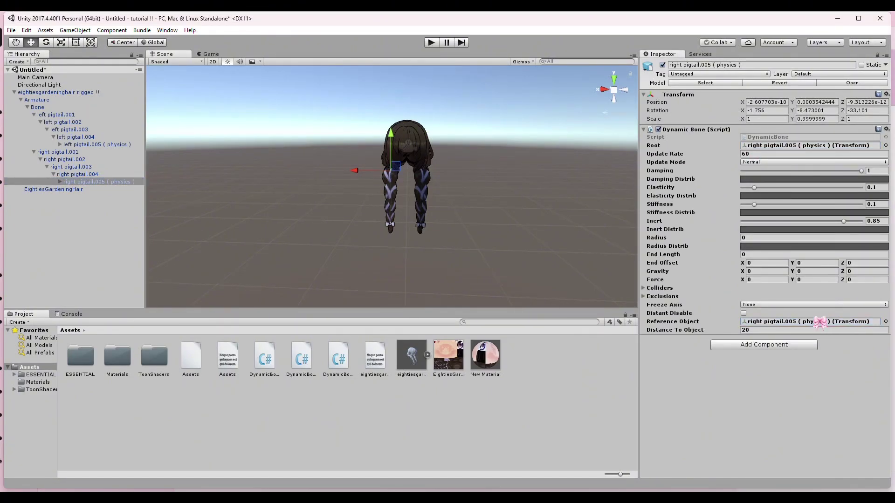
# - Play the scene, move the rigged hair around in the Scene view to test its pigtail physics, and stop playback
pyautogui.click(432, 43)
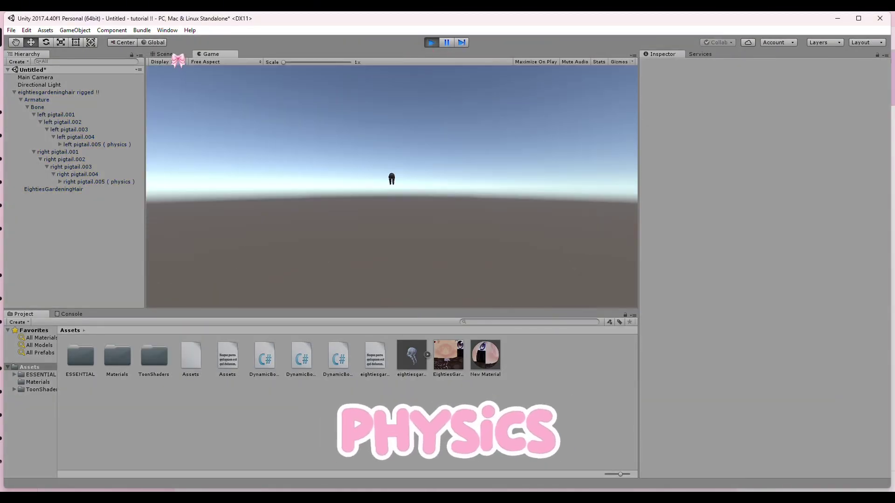
pyautogui.click(166, 54)
pyautogui.click(108, 93)
pyautogui.keyDown('alt'); pyautogui.moveTo(490, 130); pyautogui.dragTo(292, 187); pyautogui.keyUp('alt')
pyautogui.moveTo(437, 154); pyautogui.dragTo(540, 174)
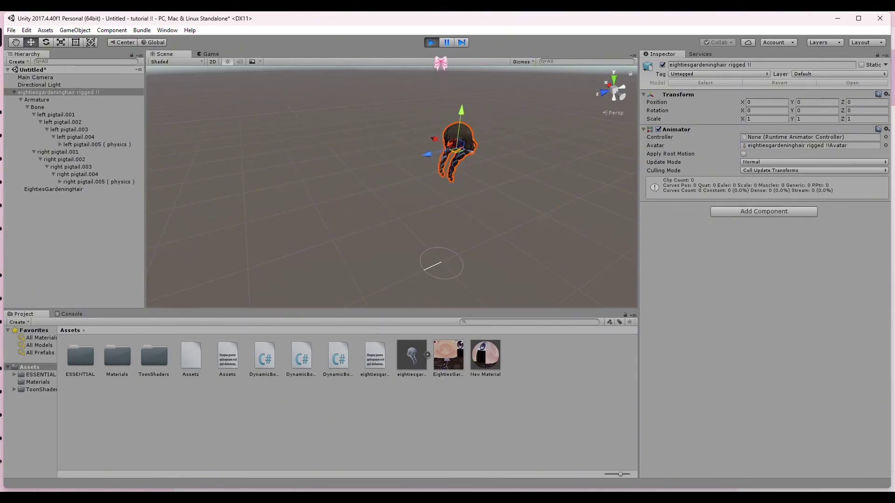
pyautogui.click(432, 42)
pyautogui.click(429, 131)
pyautogui.moveTo(429, 130); pyautogui.dragTo(551, 96, button='right')
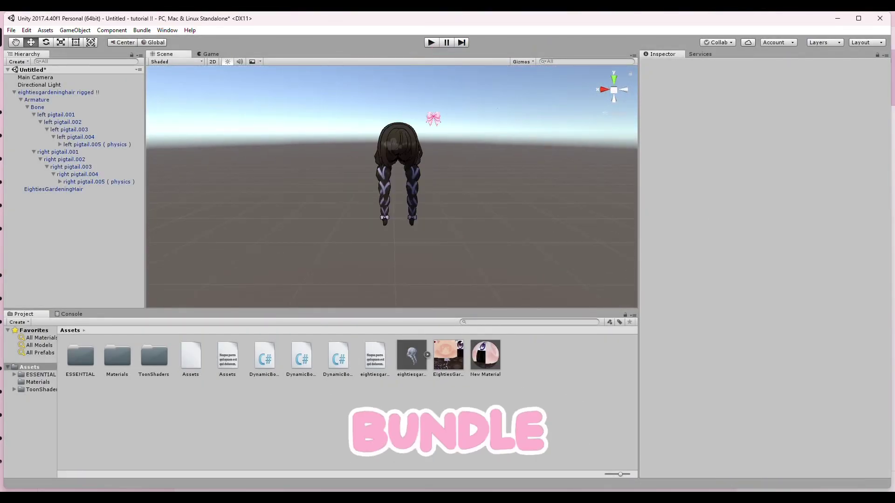
# - Make a prefab of the rigged hair and assign it the AssetBundle "eightiesgardeninghair bundled !!" with the variant unity3d
pyautogui.click(14, 93)
pyautogui.moveTo(43, 92); pyautogui.dragTo(635, 450)
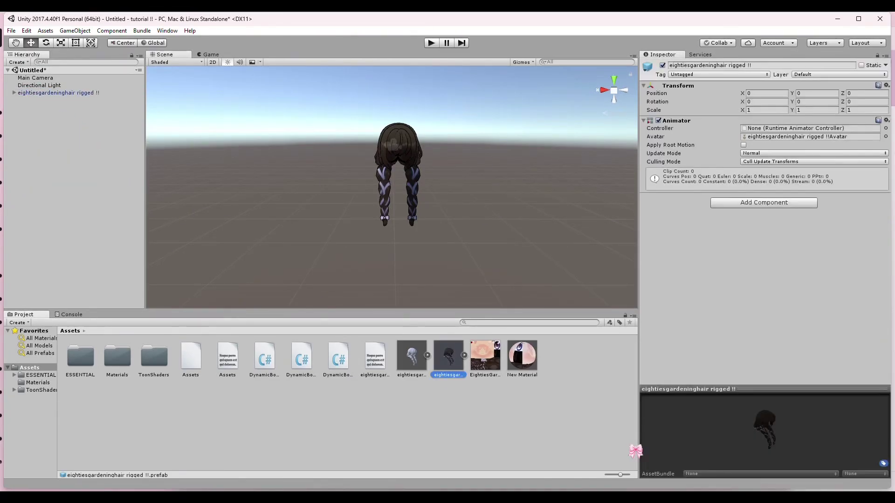
pyautogui.click(755, 474)
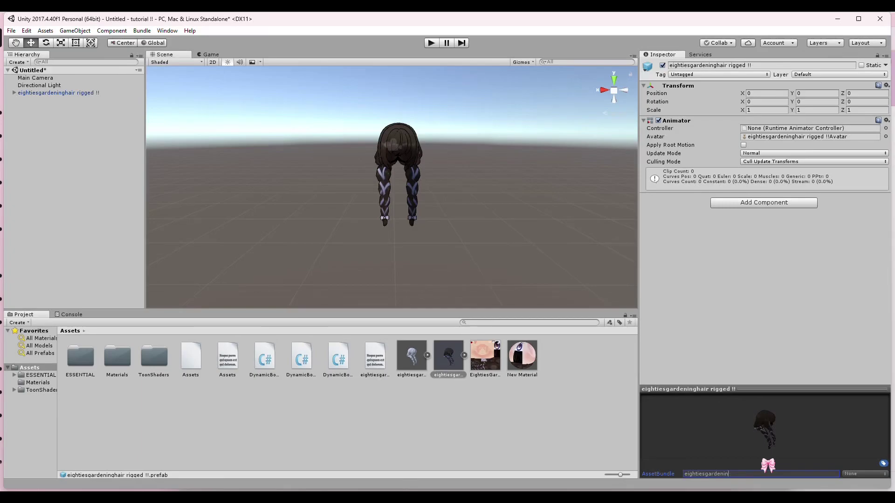
pyautogui.click(872, 475)
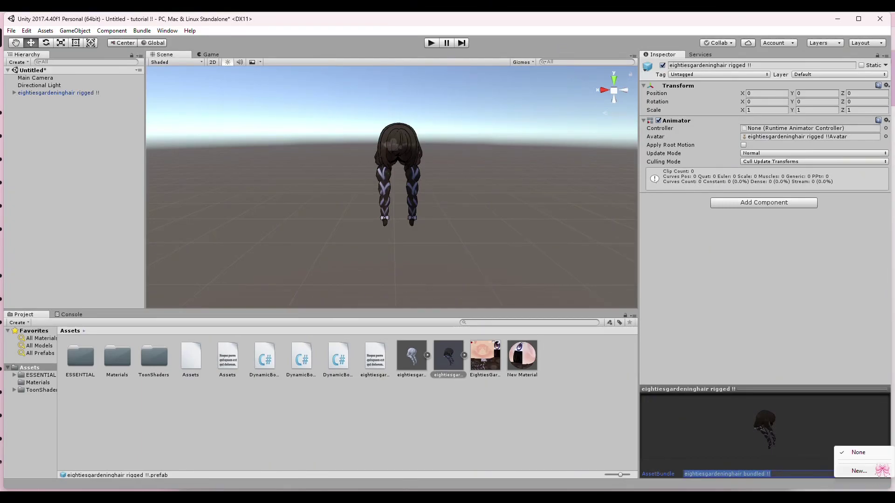
pyautogui.click(874, 471)
# - Build the AssetBundles and move "eightiesgardeninghair bundled !!.unity3d" into the PoseMod folder, replacing the existing file
pyautogui.click(142, 30)
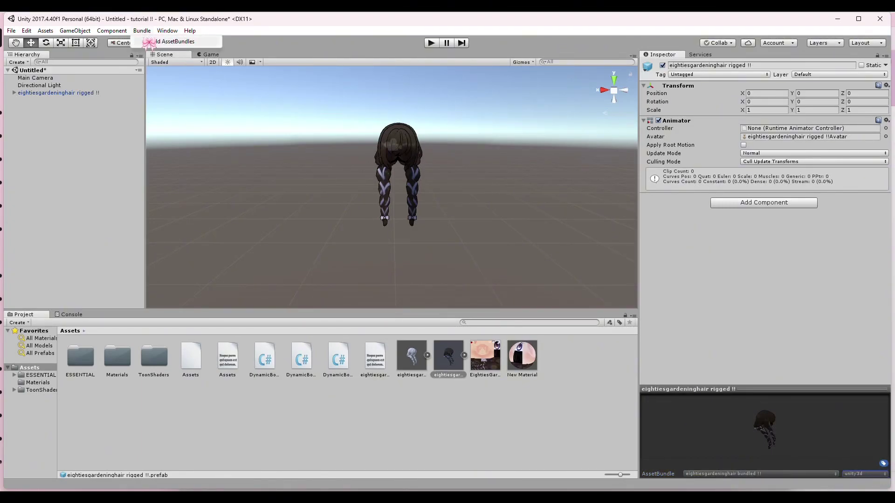
pyautogui.click(149, 42)
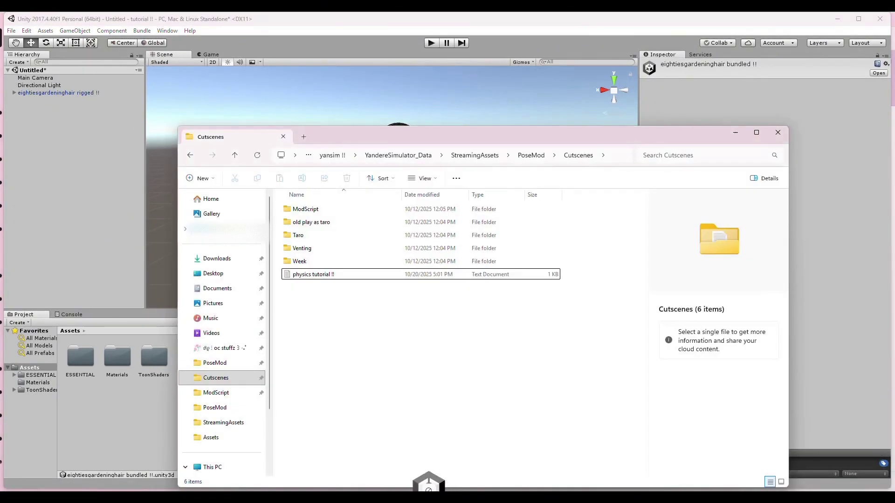
pyautogui.moveTo(427, 485); pyautogui.dragTo(215, 363)
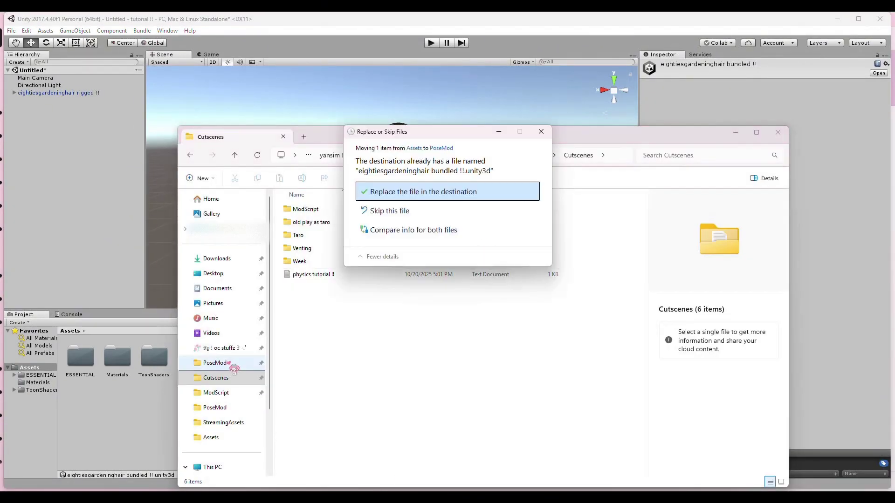
pyautogui.click(425, 193)
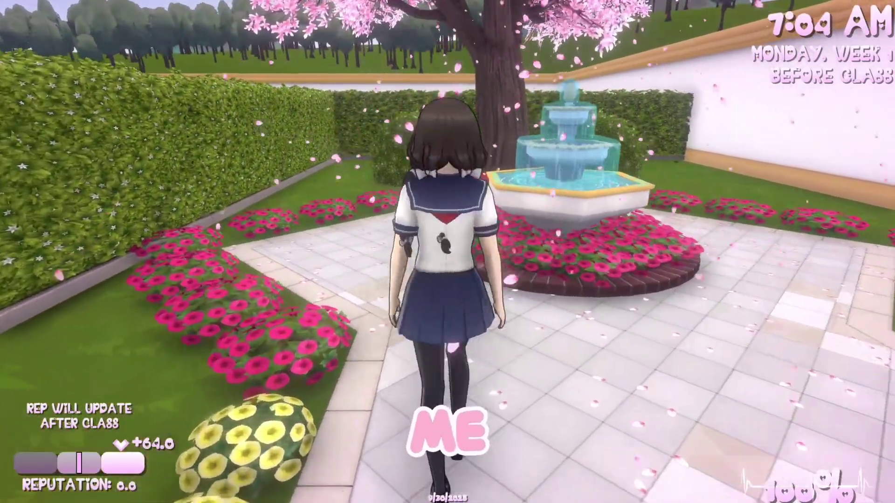
# - In Yandere Simulator, walk and run the character around the fountain and bring up the selfie camera to examine the rebuilt pigtail physics
pyautogui.press('d')
pyautogui.hotkey('shift', 'd')
pyautogui.press('s')
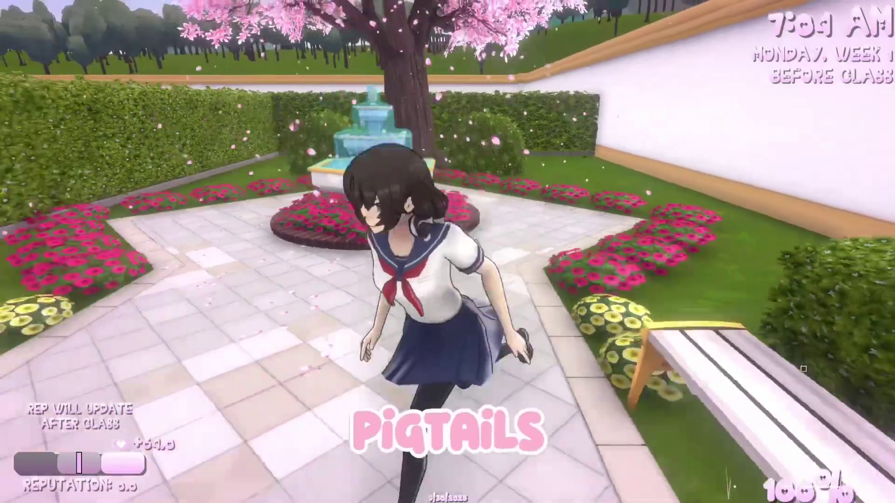
pyautogui.press('a')
pyautogui.press('w')
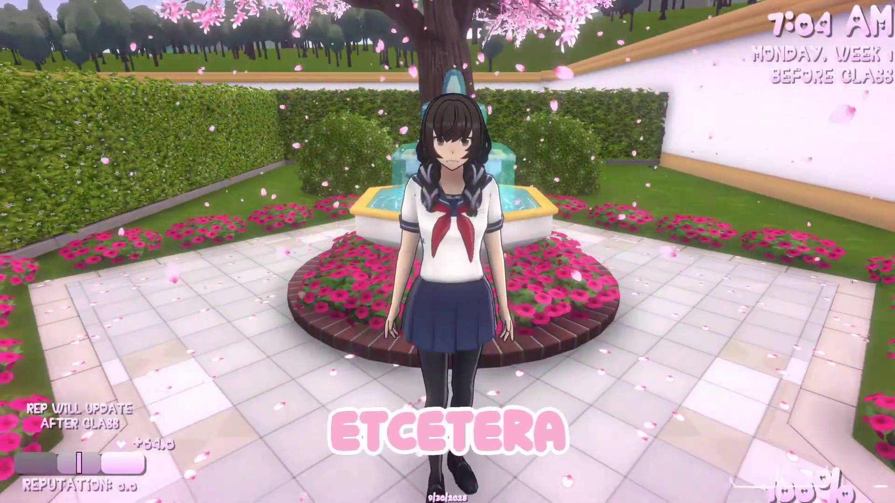
pyautogui.press('d')
pyautogui.press('s')
pyautogui.rightClick(447, 252)
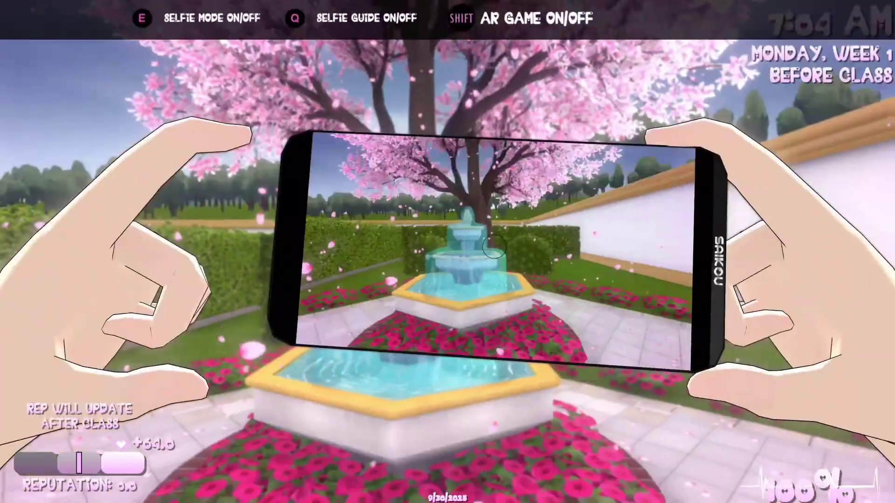
pyautogui.press('e')
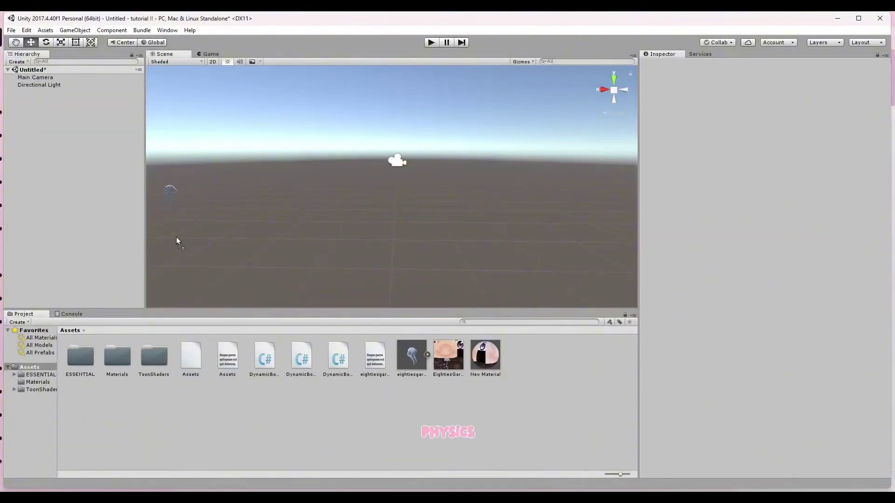
# - In Unity, add the rigged hair model to the fresh scene again and texture it with New Material
pyautogui.moveTo(176, 238); pyautogui.dragTo(121, 206)
pyautogui.click(496, 250)
pyautogui.moveTo(485, 355); pyautogui.dragTo(392, 189)
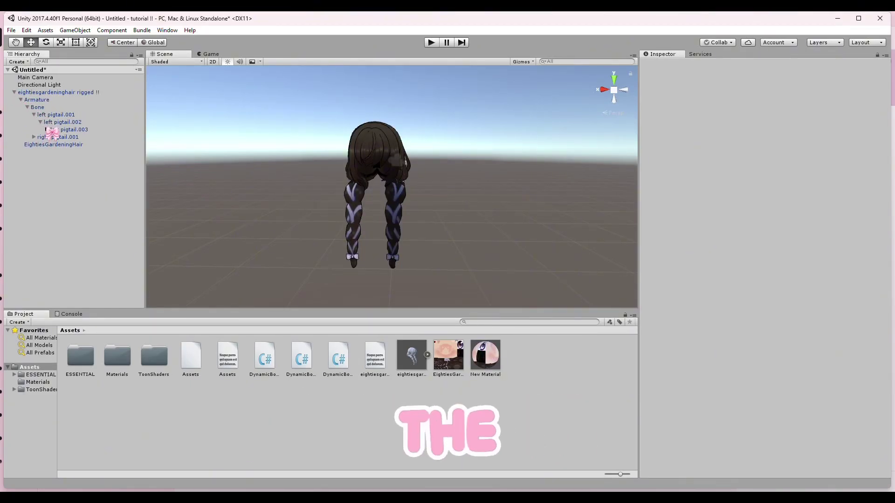
# - Add the DynamicBone script to left pigtail.005 ( physics ) and assign that bone as both Root and Reference Object
pyautogui.click(40, 160)
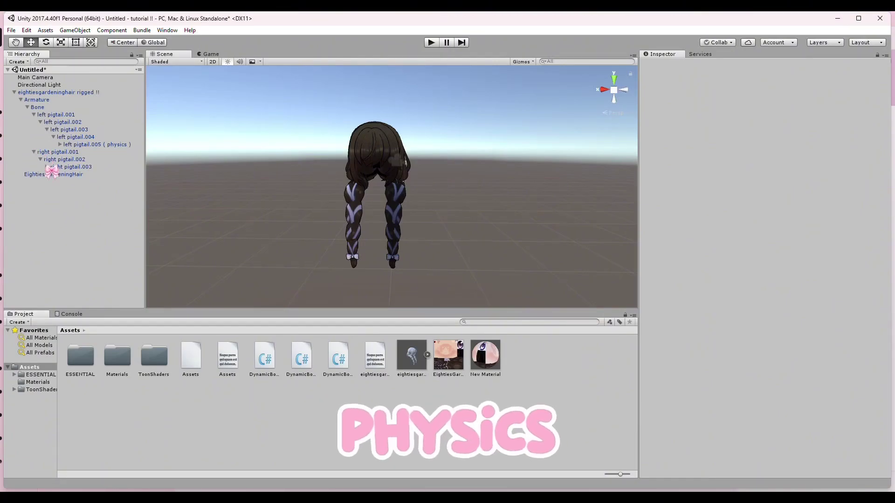
pyautogui.moveTo(273, 363); pyautogui.dragTo(793, 145)
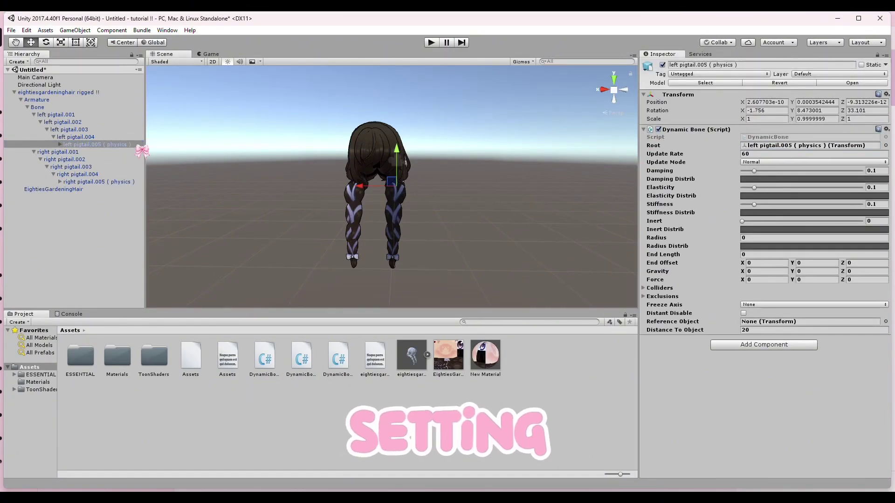
pyautogui.moveTo(93, 144); pyautogui.dragTo(792, 322)
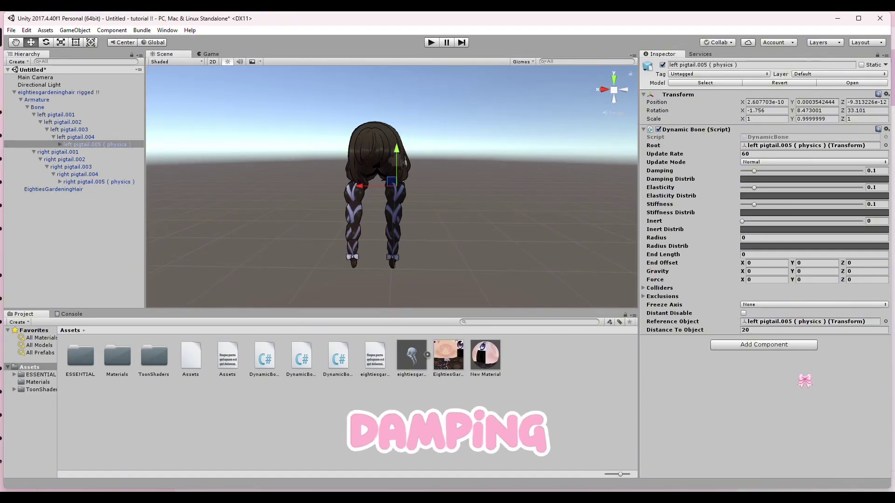
# - Set the left pigtail's Dynamic Bone to Damping 1, Elasticity 0.082, Stiffness 0.041 and Inert 0.85
pyautogui.write('1')
pyautogui.press('Tab')
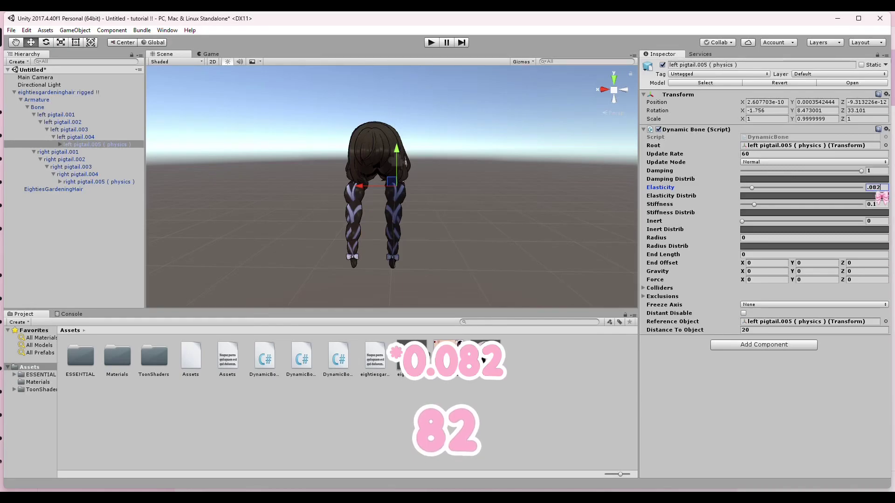
pyautogui.press('Tab')
pyautogui.write('.')
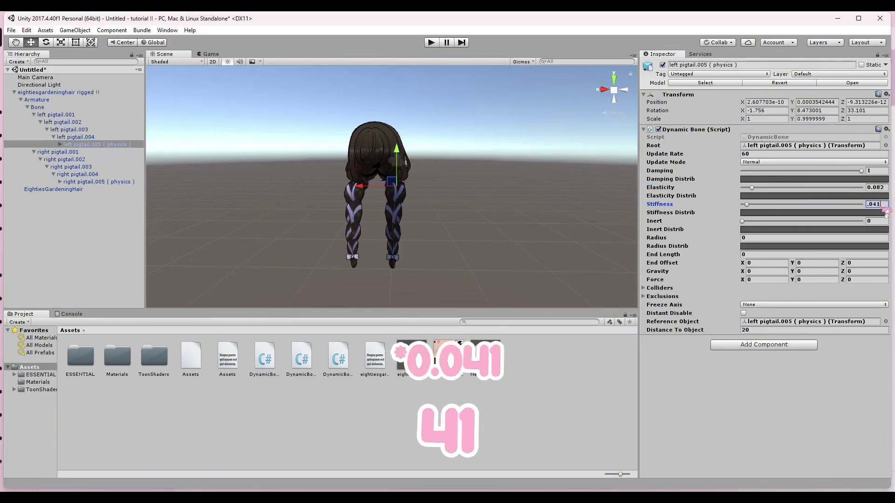
pyautogui.write('.85')
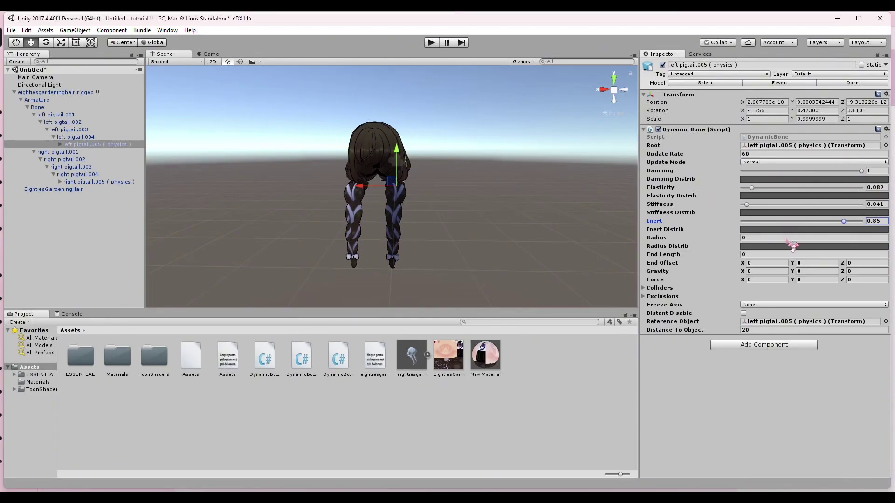
# - Copy the Dynamic Bone component onto right pigtail.005 ( physics ) as new, with that bone as Root and Reference Object
pyautogui.click(886, 130)
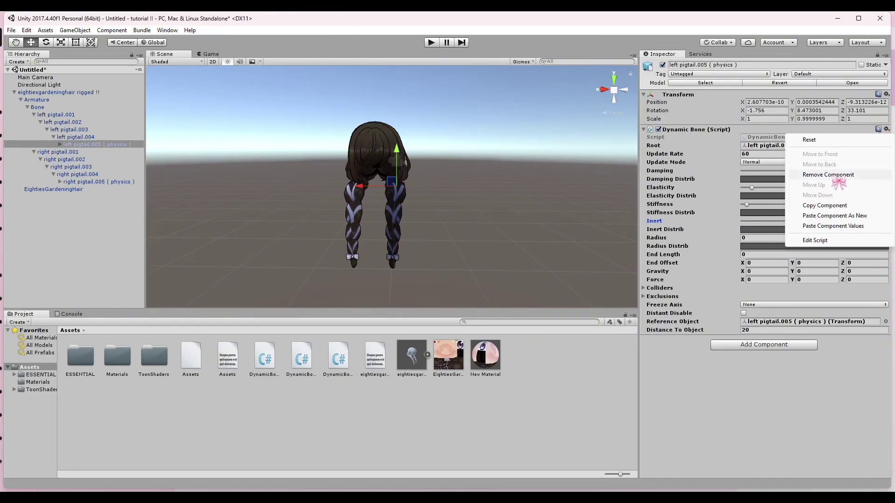
pyautogui.click(825, 206)
pyautogui.click(140, 183)
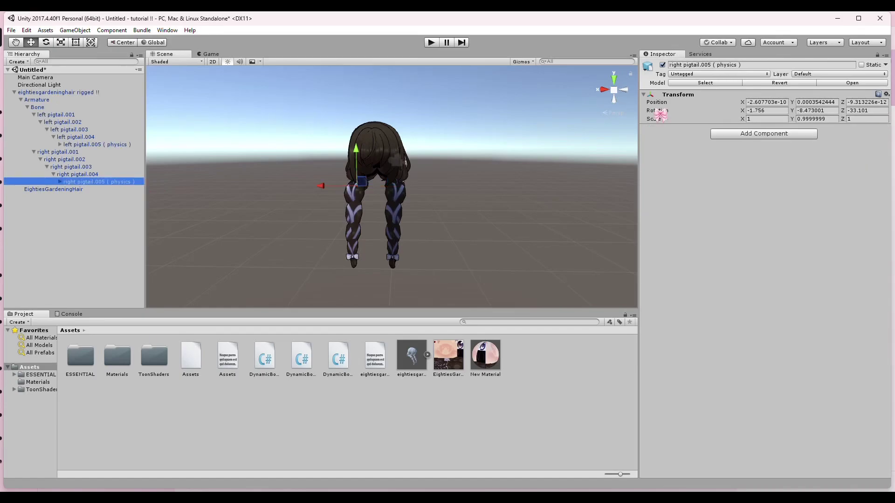
pyautogui.click(886, 95)
pyautogui.click(847, 160)
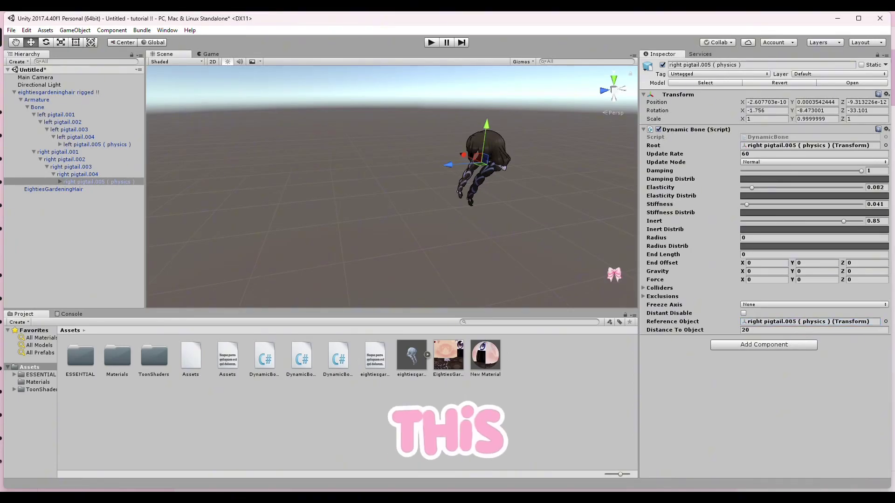
# - Run the scene and move the whole rigged hair around to test the pigtail physics, undoing the move and stopping play mode
pyautogui.click(431, 42)
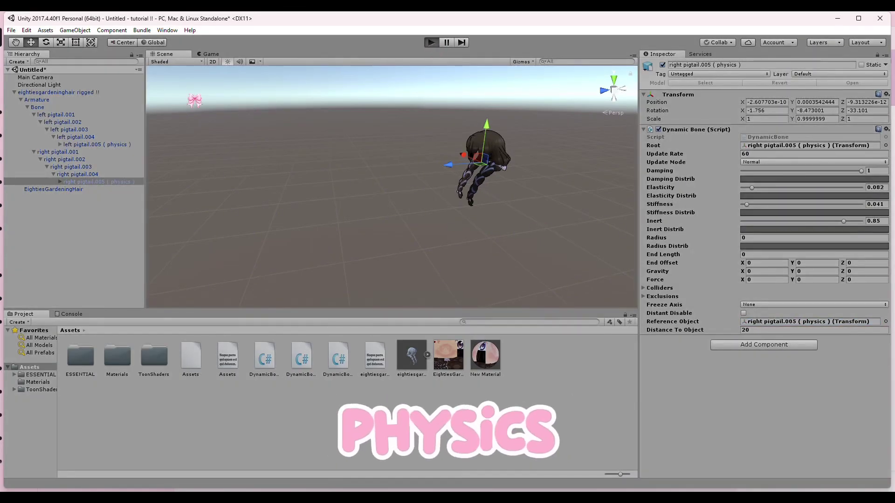
pyautogui.click(92, 92)
pyautogui.moveTo(456, 174); pyautogui.dragTo(168, 187)
pyautogui.moveTo(271, 219); pyautogui.dragTo(499, 216)
pyautogui.hotkey('ctrl', 'z')
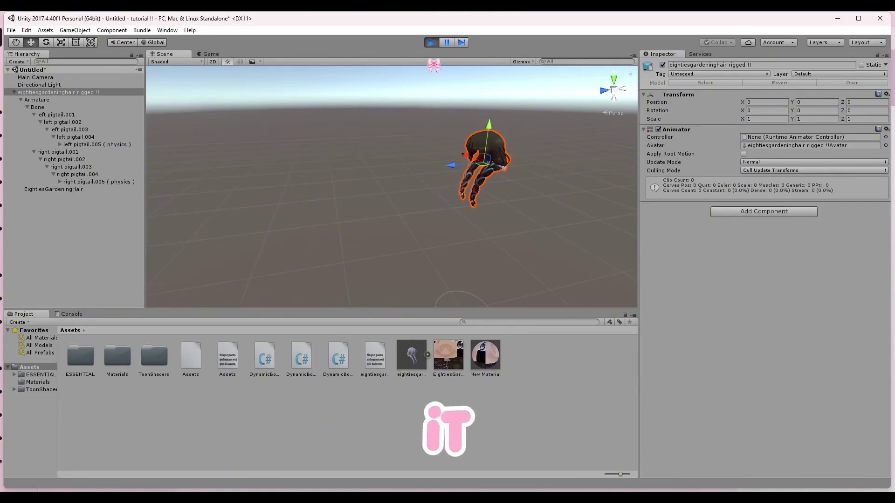
pyautogui.click(429, 44)
# - Make a prefab of the hair with the new physics and assign it AssetBundle "eightiesgardeninghair bundled !!" with variant unity3d
pyautogui.click(106, 207)
pyautogui.click(14, 92)
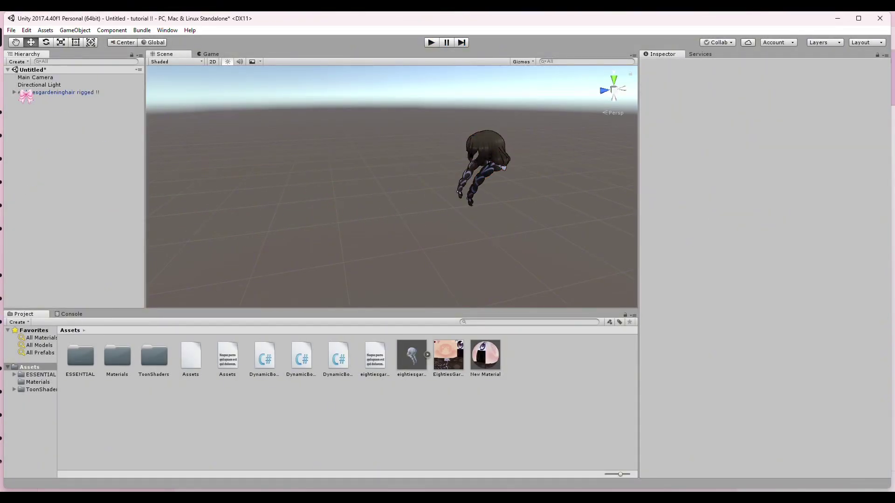
pyautogui.moveTo(516, 404); pyautogui.dragTo(532, 412)
pyautogui.click(833, 474)
pyautogui.click(785, 435)
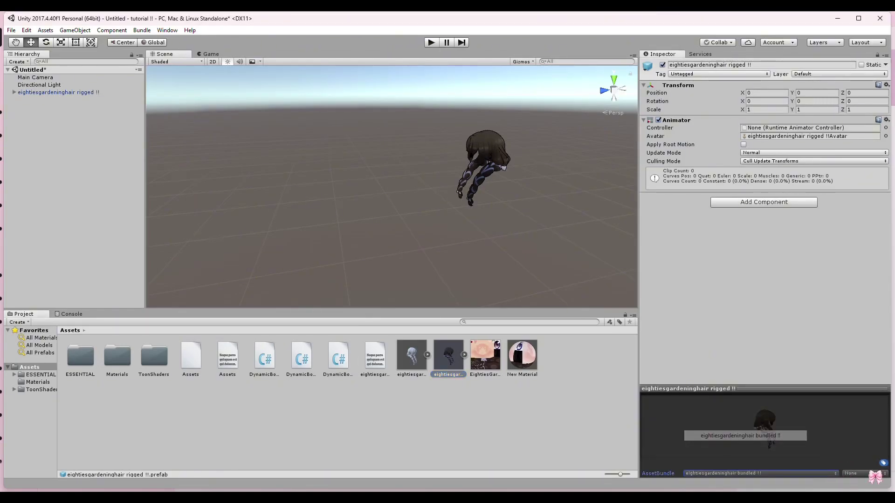
pyautogui.click(867, 473)
pyautogui.click(874, 455)
# - Build the AssetBundles, show the new hair bundle in File Explorer and move it into the PoseMod folder
pyautogui.click(142, 30)
pyautogui.click(158, 39)
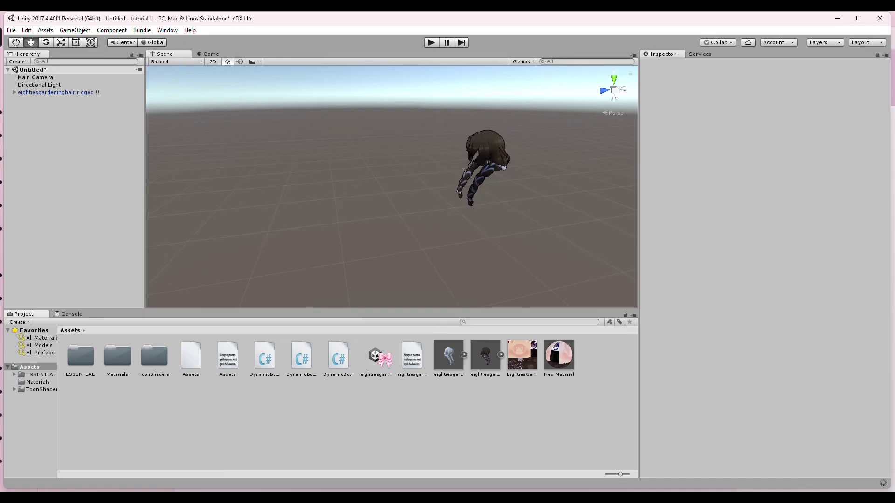
pyautogui.click(379, 356)
pyautogui.click(425, 445)
pyautogui.press('super+e')
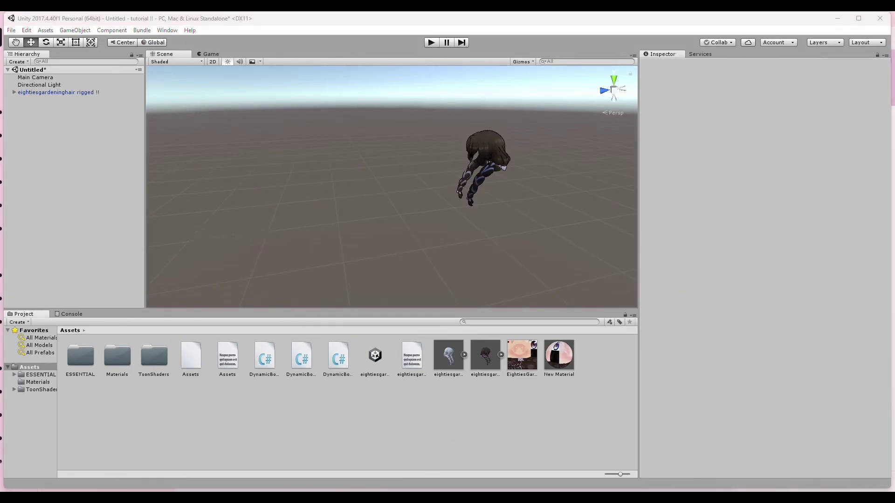
pyautogui.click(175, 427)
pyautogui.moveTo(422, 492); pyautogui.dragTo(230, 363)
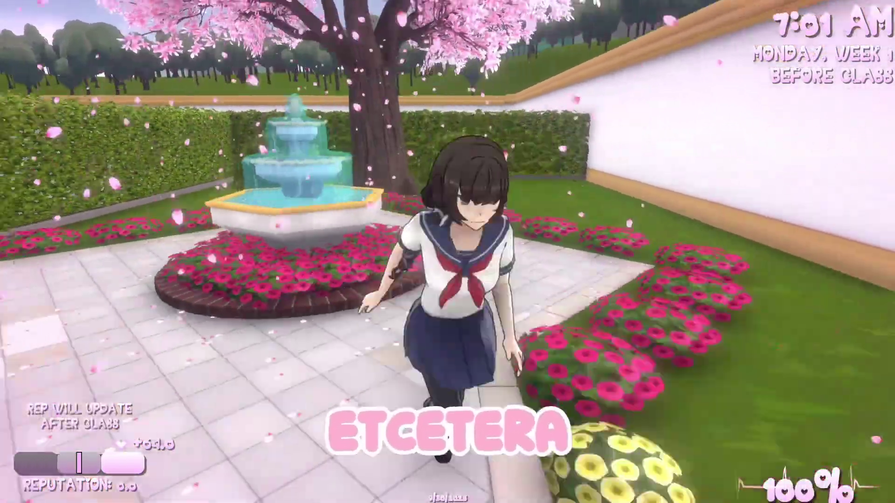
# - In Yandere Simulator, run the character around beside the fountain and open the selfie camera to examine the new physics settings
pyautogui.press('a')
pyautogui.press('w')
pyautogui.press('d')
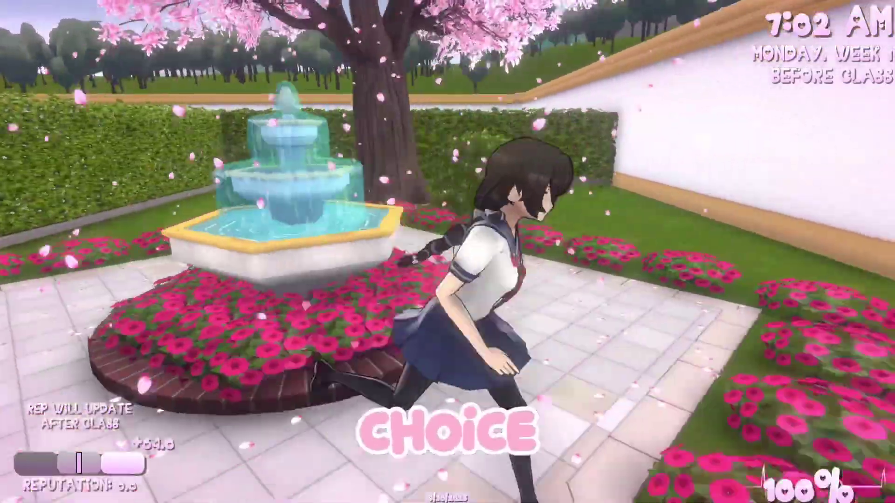
pyautogui.press('s')
pyautogui.press('a')
pyautogui.press('w')
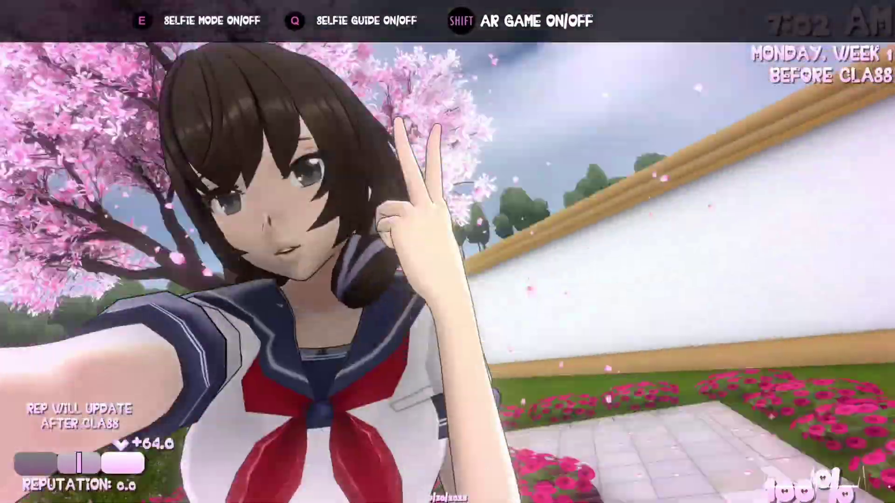